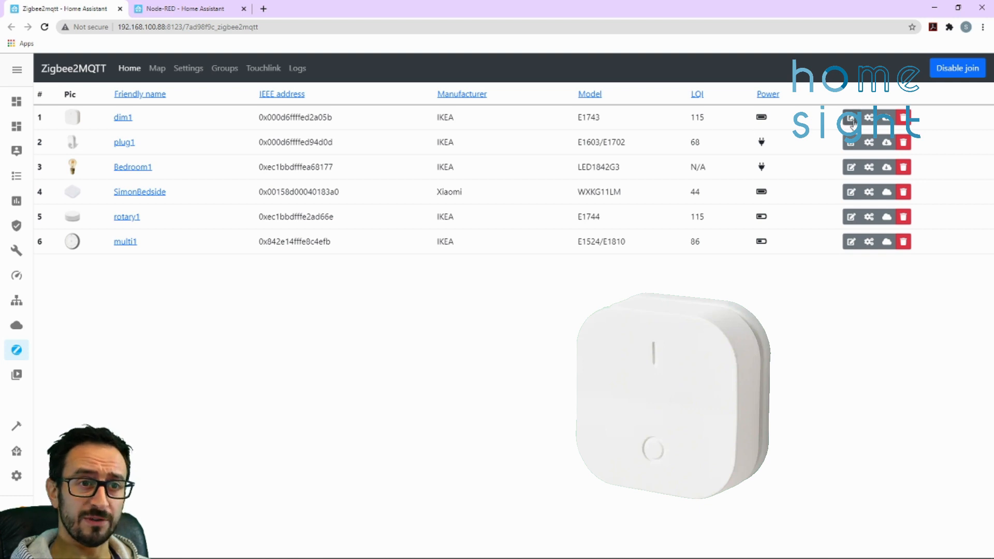
Check the dim1 device's friendly name in its rename dialog
{"action": "left_click", "coordinate": [852, 121]}
{"action": "double_click", "coordinate": [435, 137]}
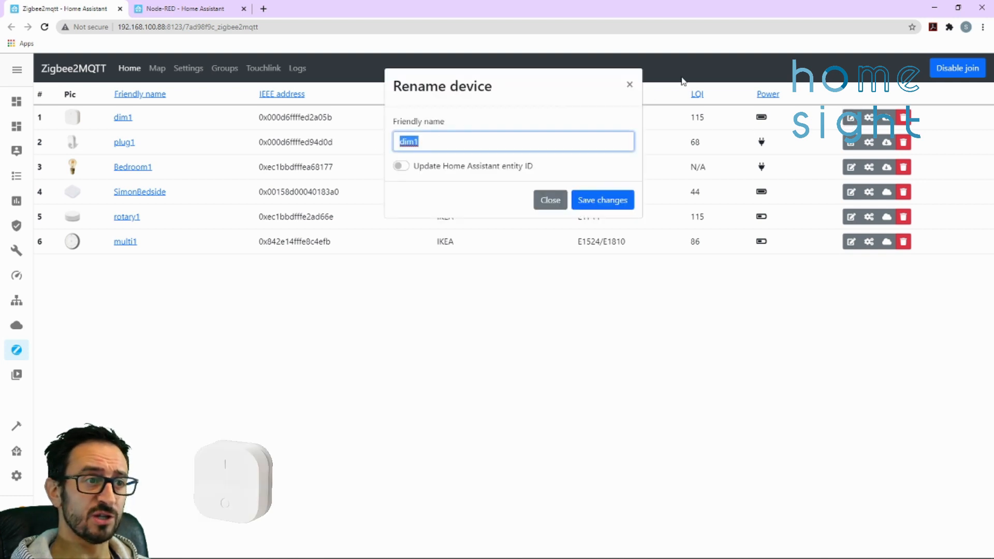
{"action": "left_click", "coordinate": [629, 84]}
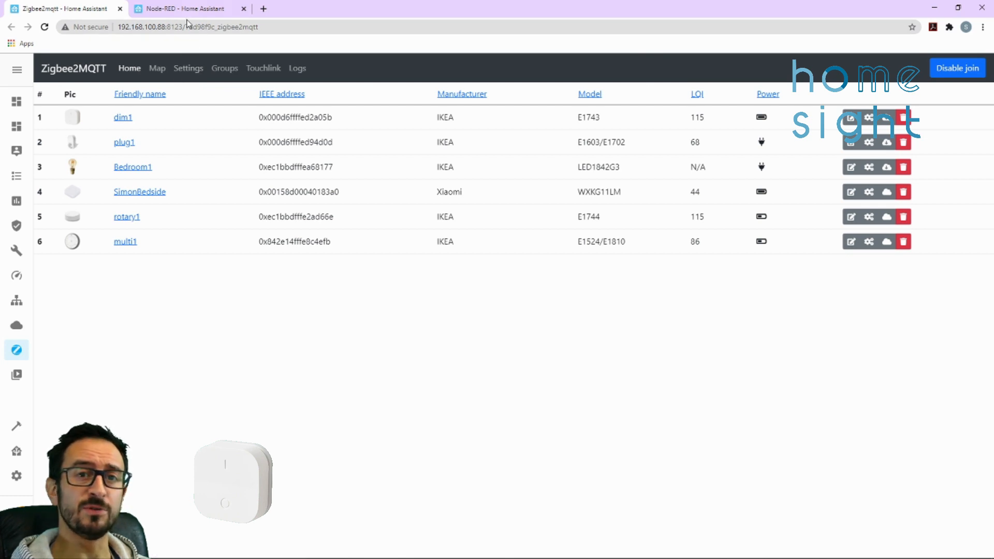
Copy the friendly name dim1 from the Zigbee2MQTT device list
{"action": "left_click_drag", "start_coordinate": [138, 121], "coordinate": [116, 123]}
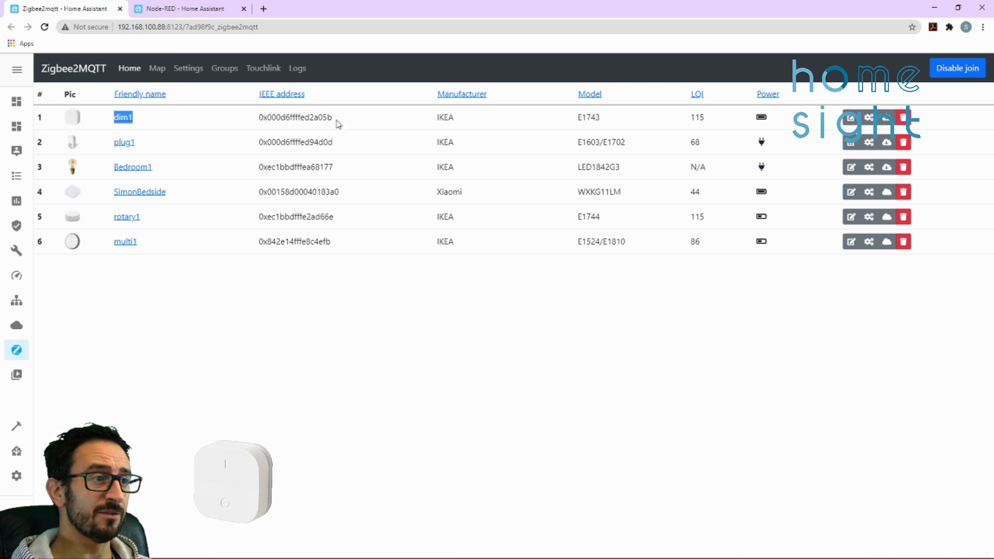
{"action": "right_click", "coordinate": [121, 118]}
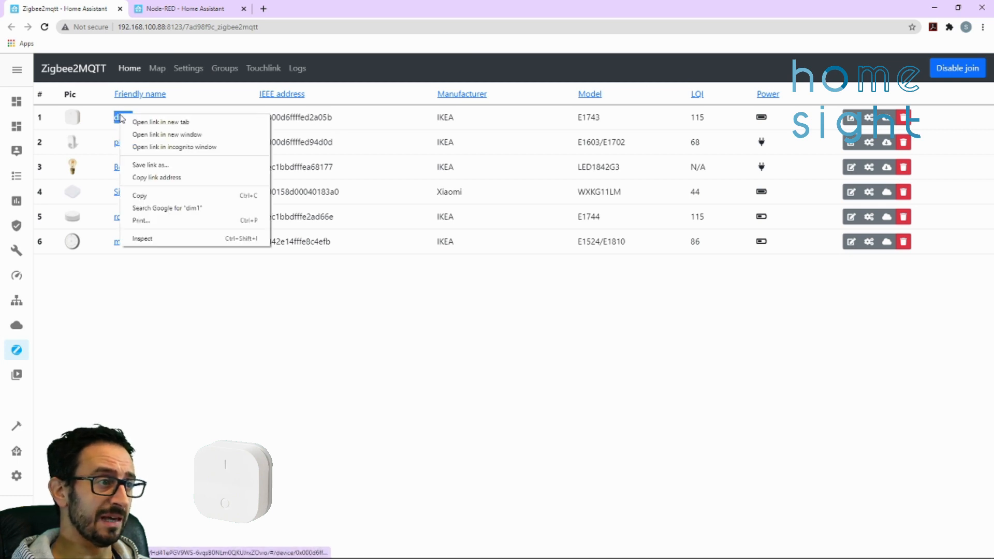
{"action": "left_click", "coordinate": [144, 196]}
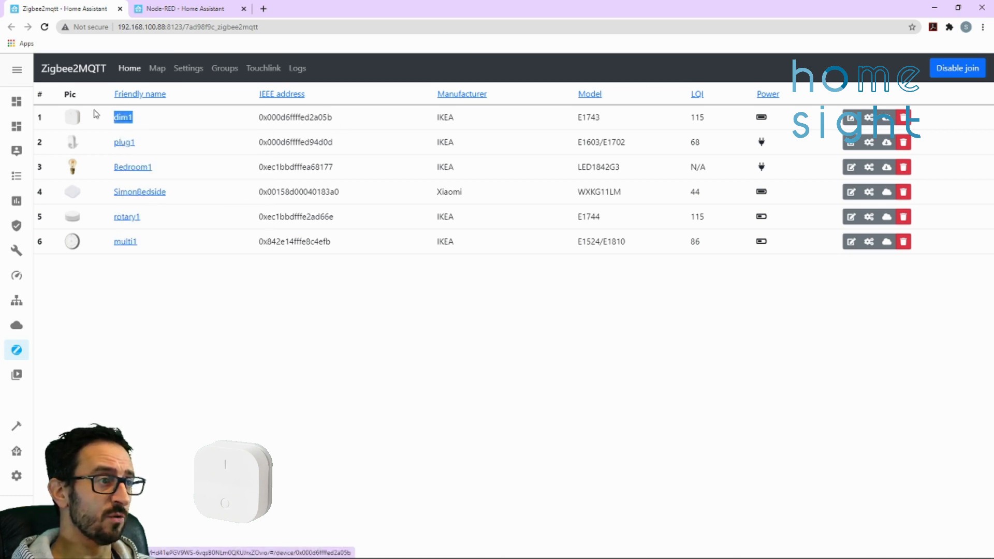
Switch to Node-RED, find the mqtt nodes in the palette and place an mqtt in node on the Demo flow
{"action": "left_click", "coordinate": [176, 10]}
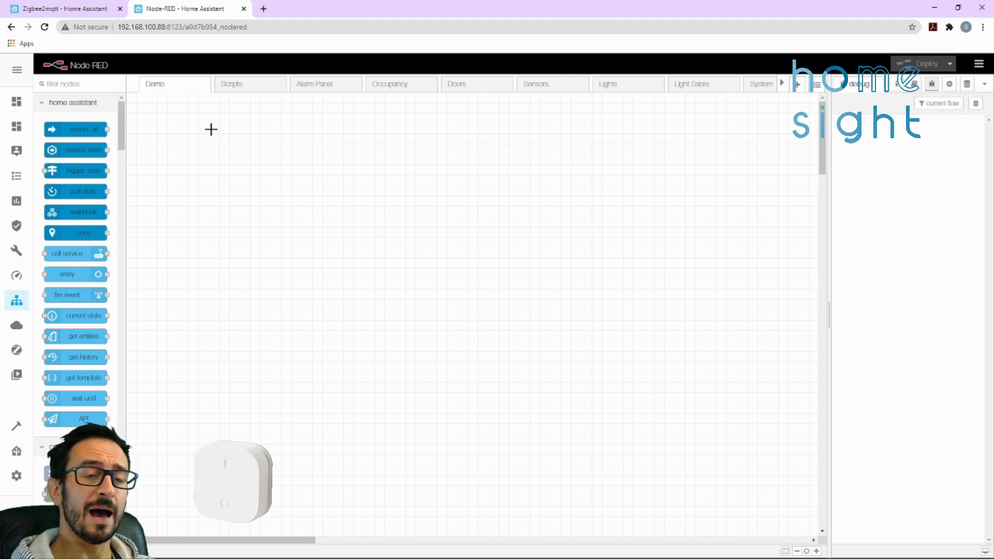
{"action": "left_click", "coordinate": [82, 85]}
{"action": "type", "text": "mqtt"}
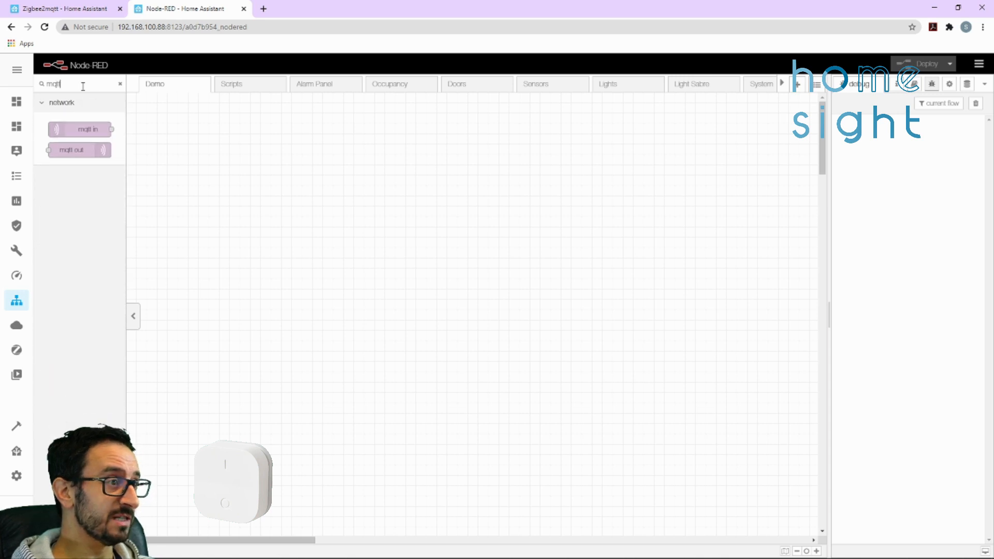
{"action": "left_click_drag", "start_coordinate": [80, 126], "coordinate": [251, 185]}
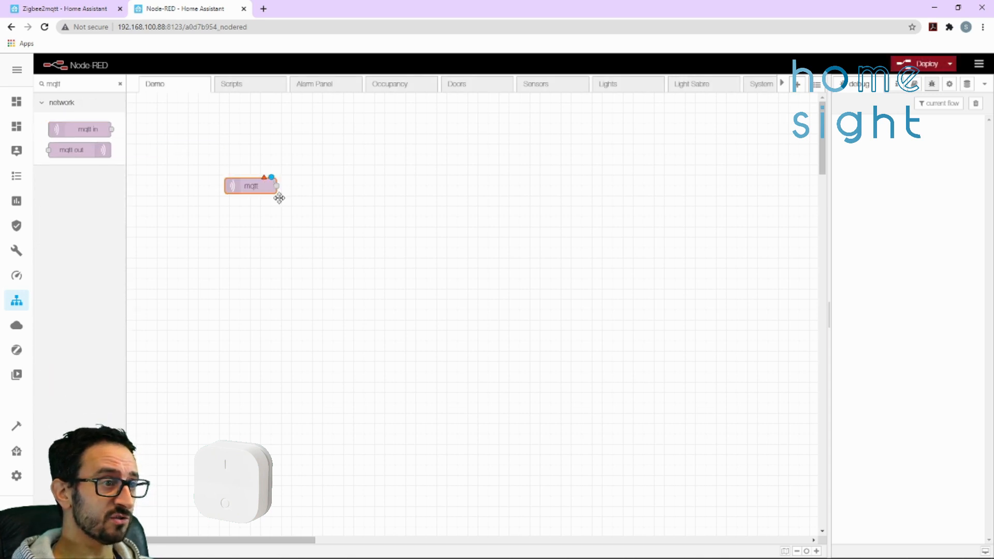
Place a debug node beside the mqtt in node and wire the mqtt node's output to it
{"action": "left_click", "coordinate": [120, 83]}
{"action": "left_click", "coordinate": [92, 85]}
{"action": "type", "text": "de"}
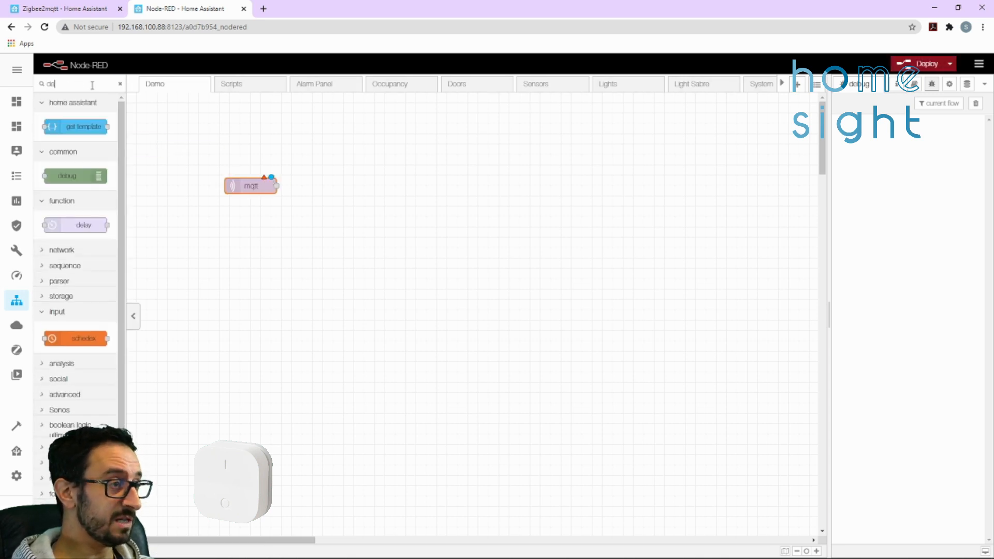
{"action": "left_click_drag", "start_coordinate": [78, 176], "coordinate": [370, 186]}
{"action": "left_click_drag", "start_coordinate": [276, 185], "coordinate": [328, 185]}
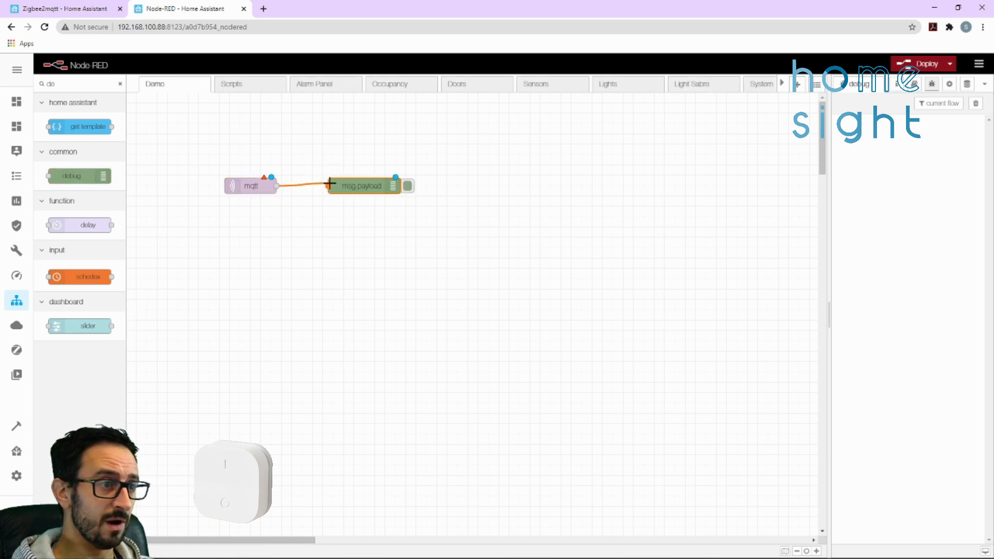
Set the mqtt in node's topic to zigbee2mqtt/dim1 and its name to Dim 1, and deploy the flow
{"action": "double_click", "coordinate": [247, 186]}
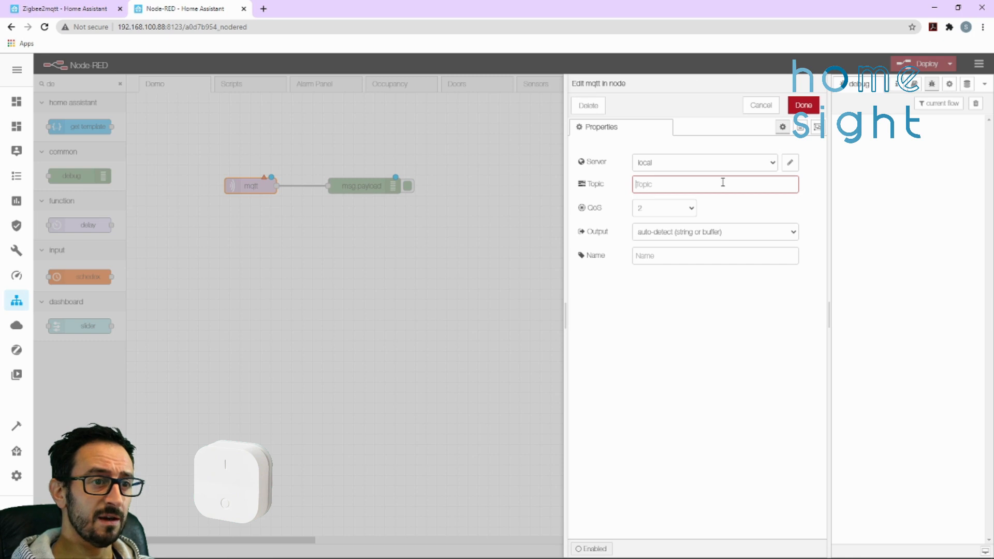
{"action": "type", "text": "zigb"}
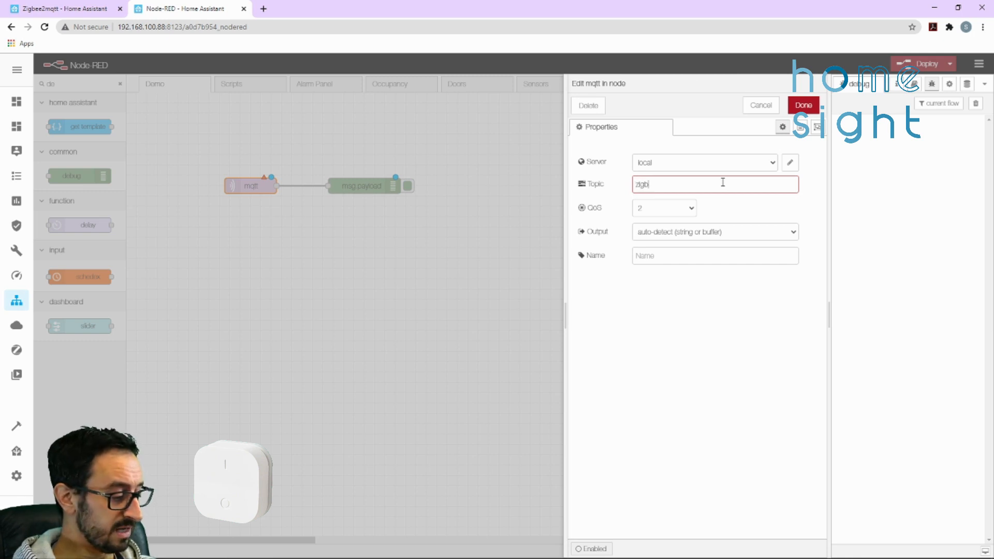
{"action": "type", "text": "ee2mqtt/"}
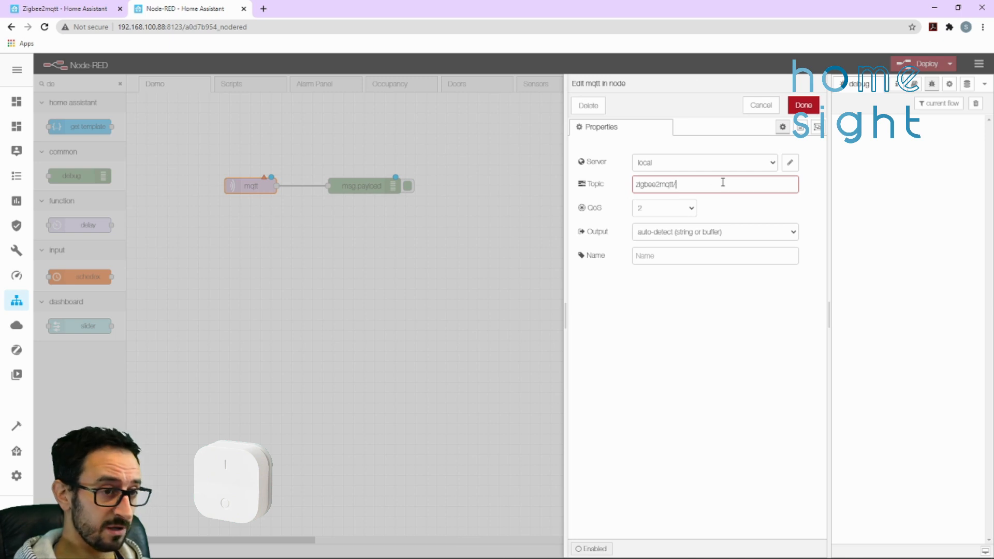
{"action": "type", "text": "dim1"}
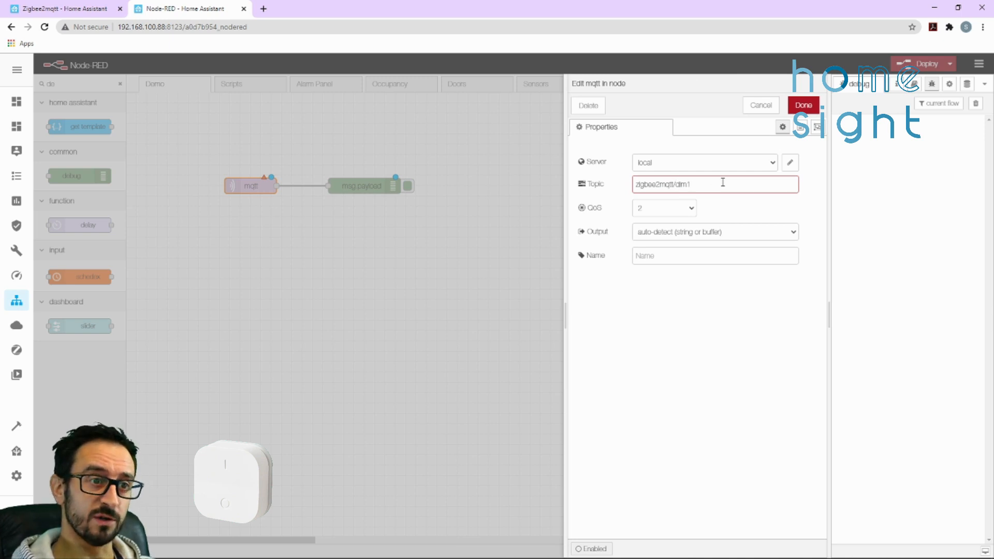
{"action": "left_click", "coordinate": [669, 250]}
{"action": "type", "text": "Dim 1"}
{"action": "left_click", "coordinate": [803, 105]}
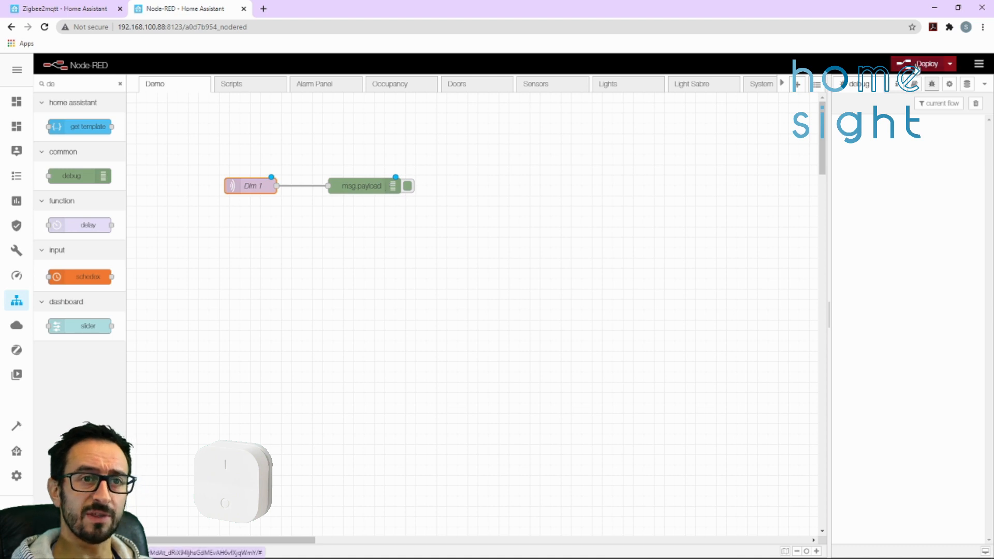
{"action": "left_click", "coordinate": [916, 66]}
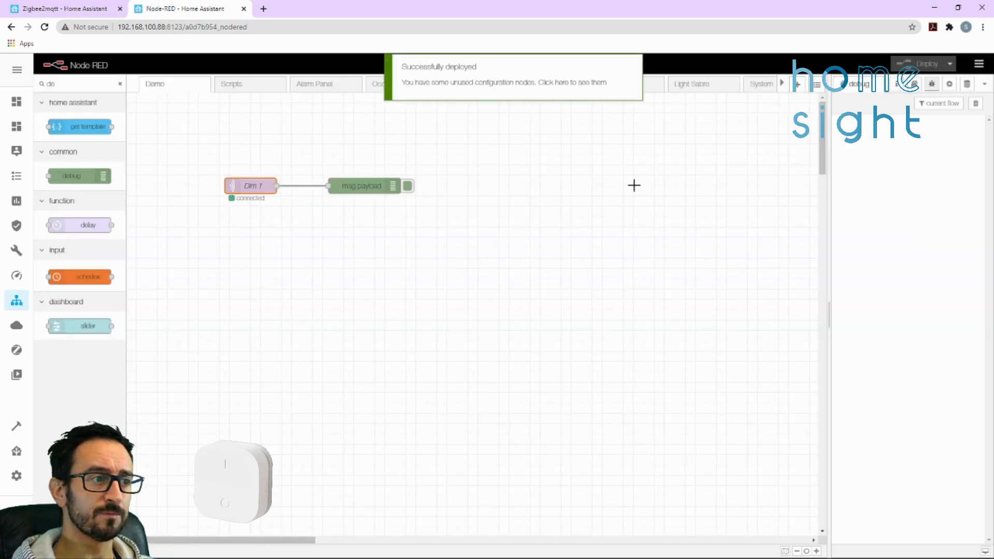
Examine the click, action and update values in the debug messages sent by the dimmer's on press
{"action": "left_click", "coordinate": [939, 104]}
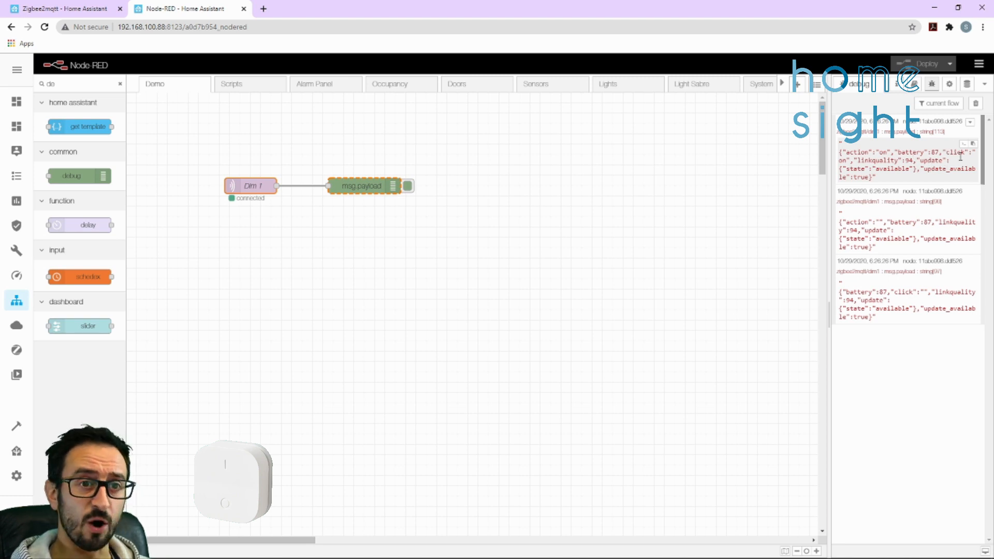
{"action": "left_click_drag", "start_coordinate": [945, 152], "coordinate": [848, 161]}
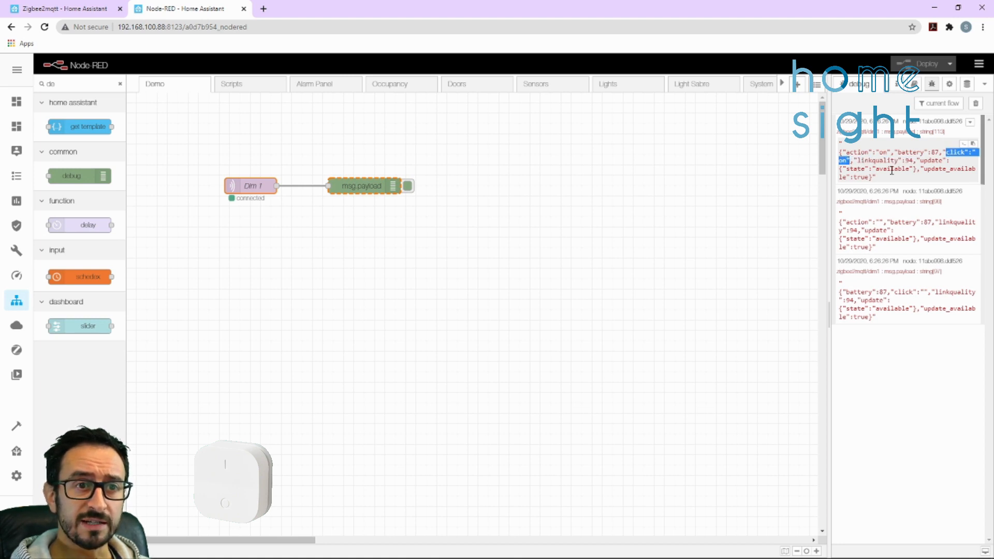
{"action": "left_click_drag", "start_coordinate": [875, 177], "coordinate": [846, 176]}
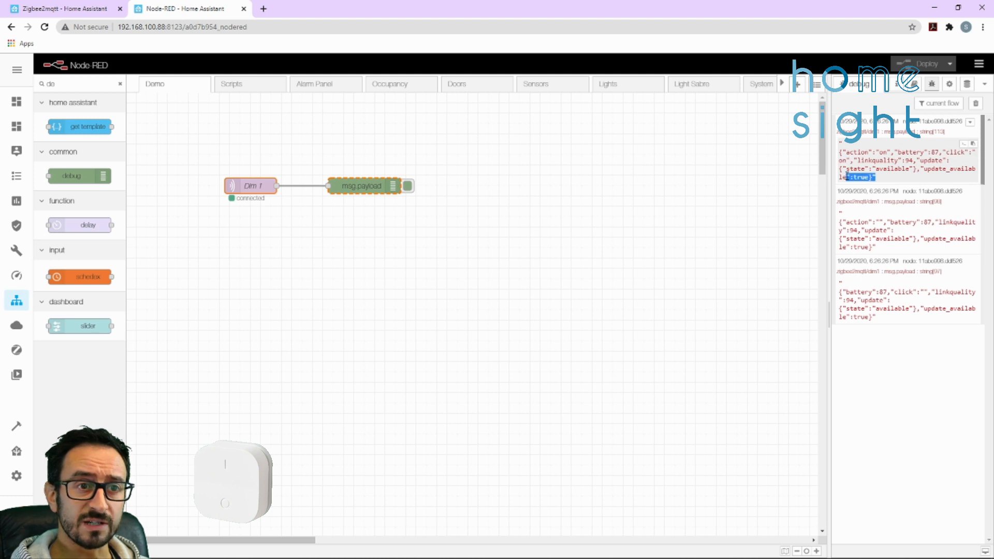
{"action": "left_click_drag", "start_coordinate": [926, 168], "coordinate": [876, 177]}
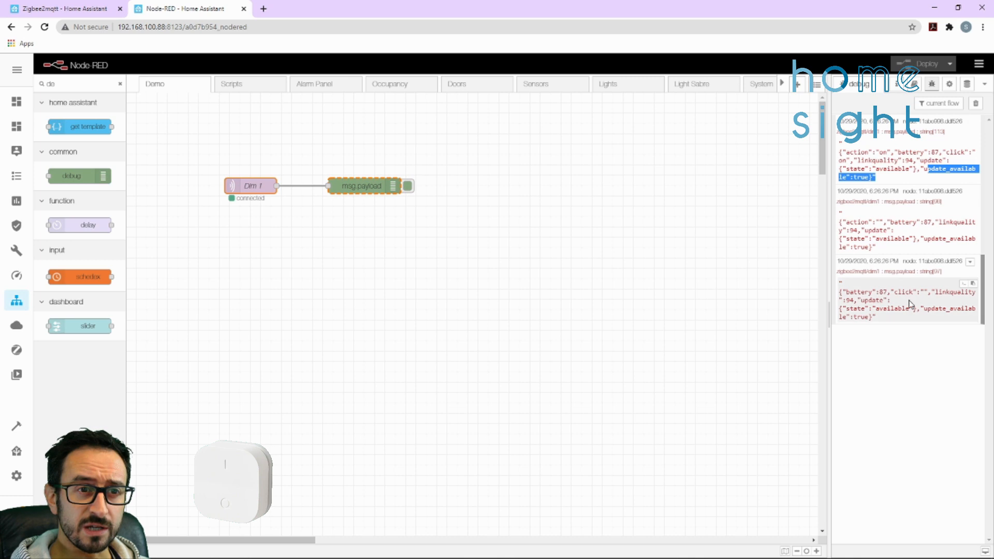
{"action": "left_click_drag", "start_coordinate": [875, 223], "coordinate": [878, 223]}
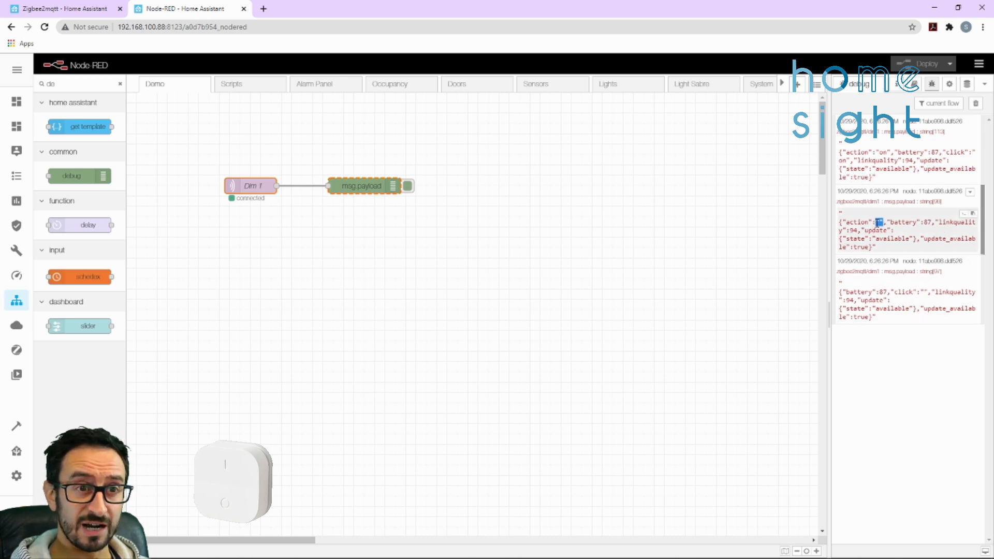
{"action": "left_click", "coordinate": [880, 222]}
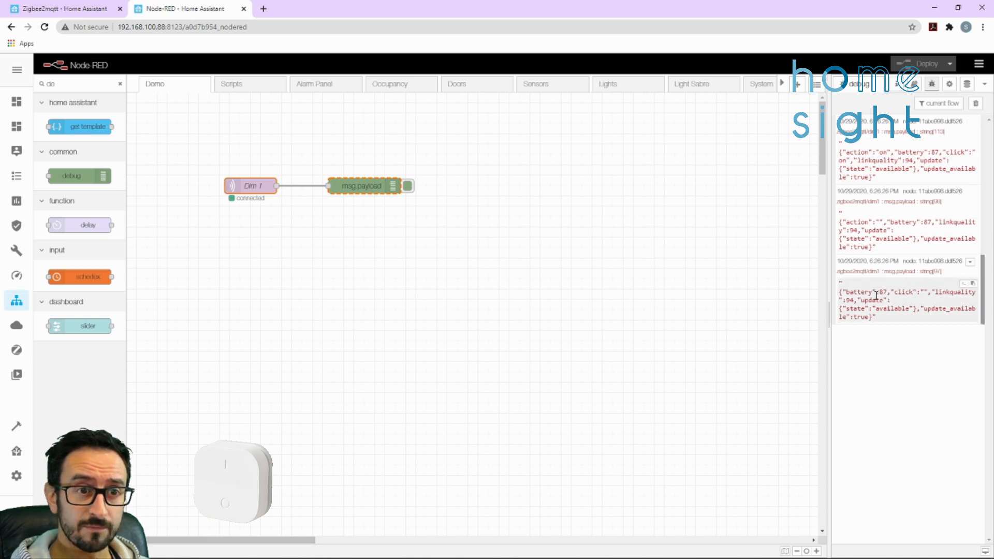
{"action": "left_click_drag", "start_coordinate": [917, 292], "coordinate": [934, 291]}
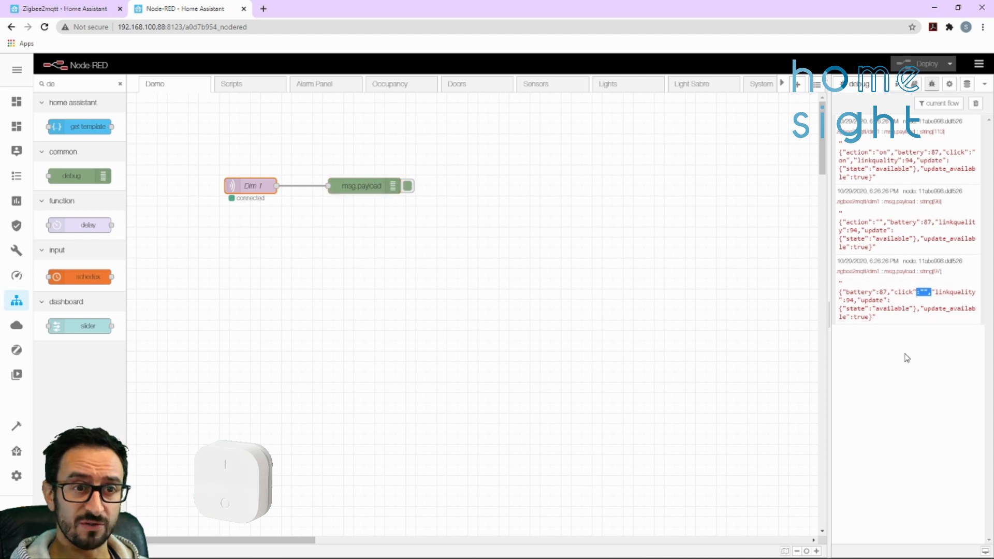
Clear the debug log before each dimmer press and examine the off and brightness-up messages, including their click values and action rate
{"action": "left_click", "coordinate": [976, 104]}
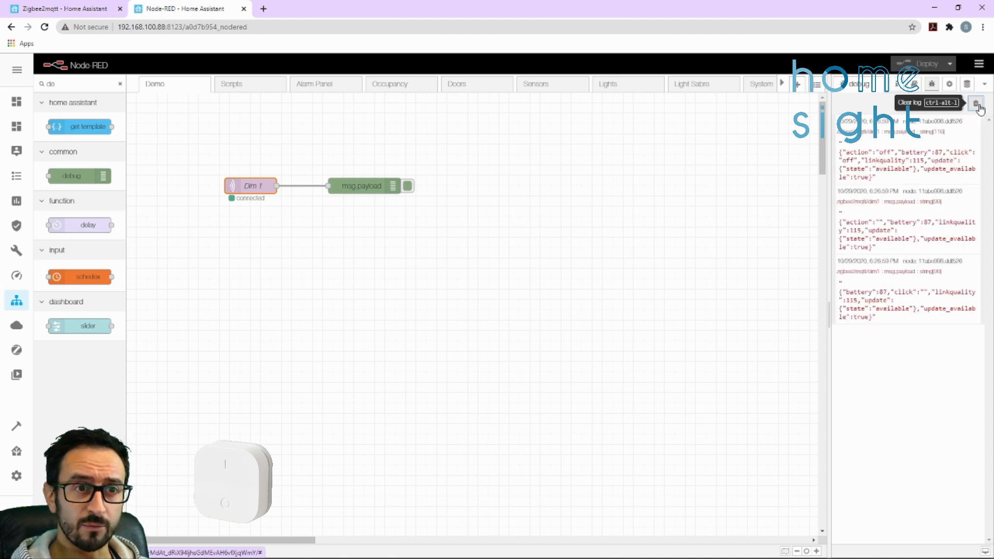
{"action": "mouse_move", "coordinate": [857, 152]}
{"action": "left_mouse_down"}
{"action": "mouse_move", "coordinate": [896, 151]}
{"action": "mouse_move", "coordinate": [856, 161]}
{"action": "left_mouse_up"}
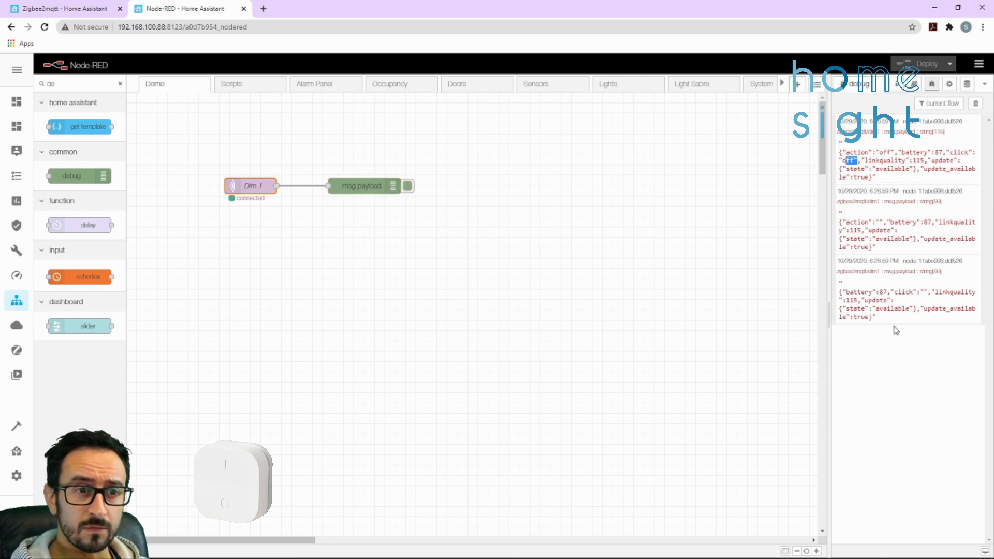
{"action": "left_click", "coordinate": [975, 103]}
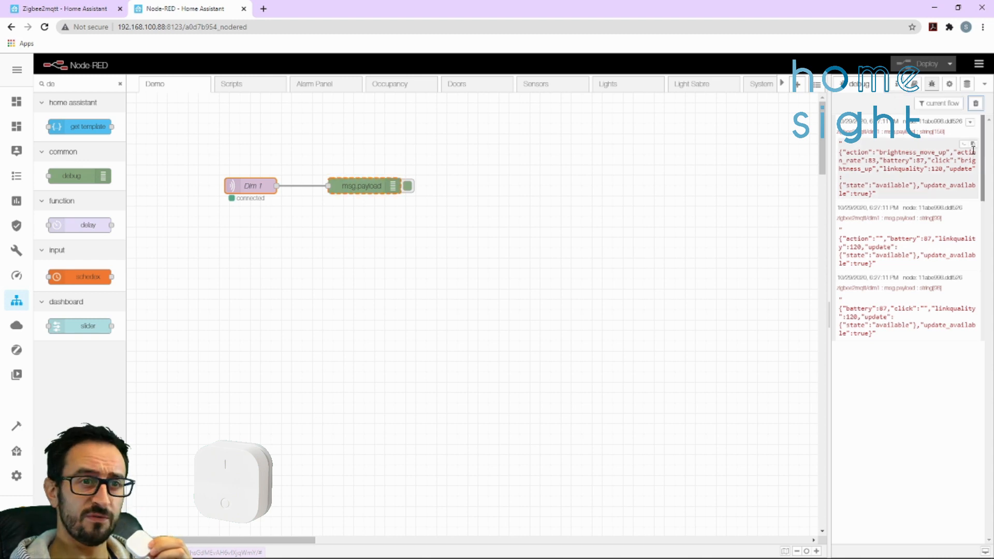
{"action": "left_click_drag", "start_coordinate": [938, 152], "coordinate": [869, 161]}
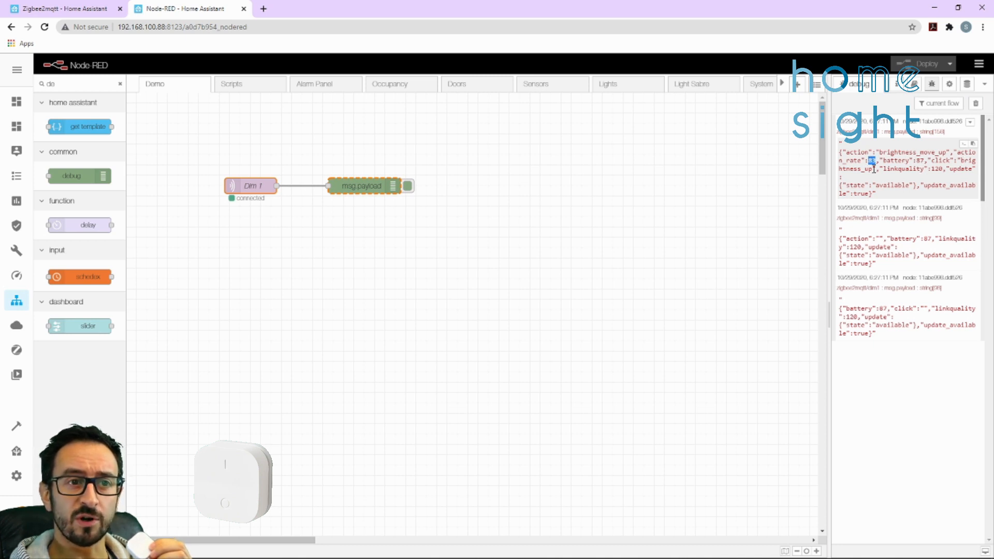
{"action": "left_click_drag", "start_coordinate": [939, 161], "coordinate": [879, 169]}
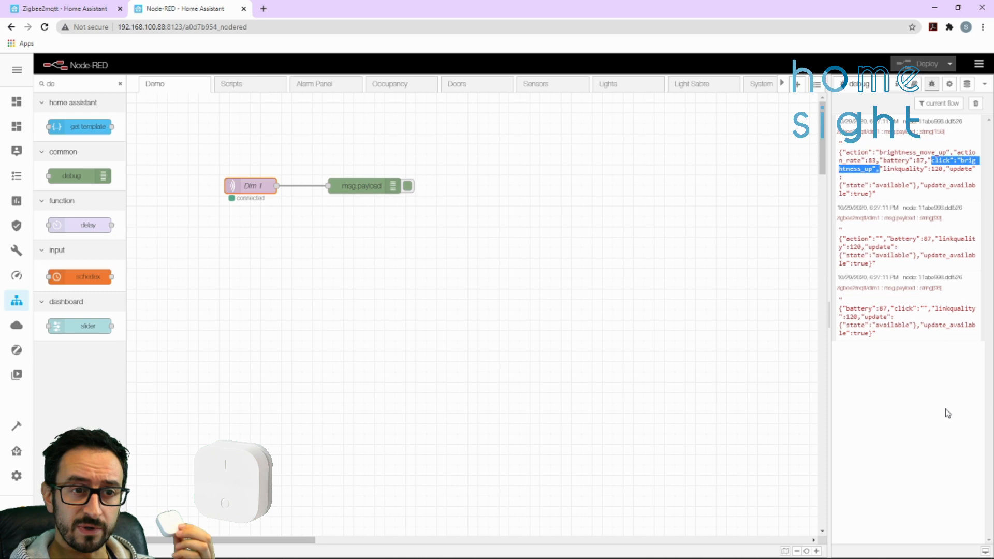
{"action": "left_click", "coordinate": [928, 404]}
Clear the debug log and compare the action and click values of the brightness move up and brightness stop messages
{"action": "left_click", "coordinate": [975, 103]}
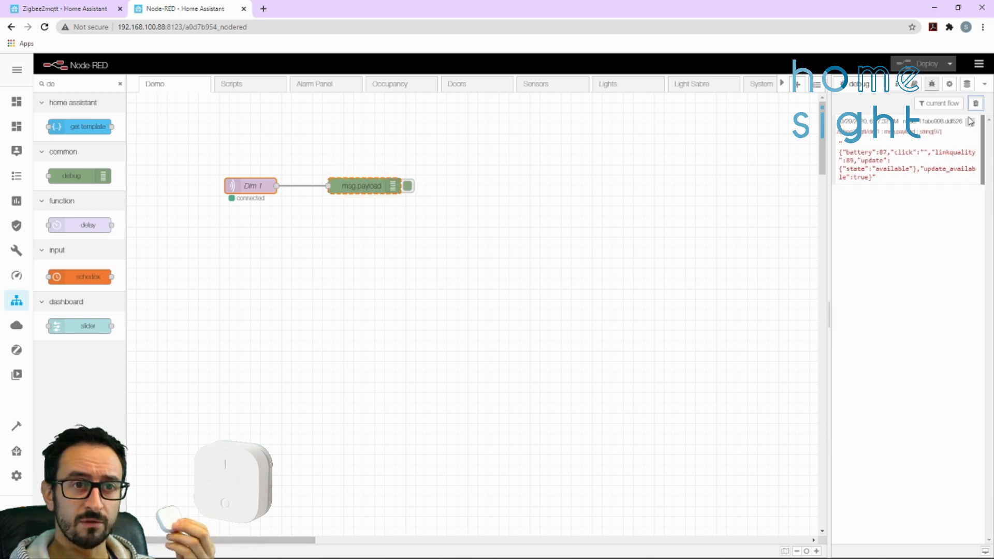
{"action": "left_click", "coordinate": [975, 103]}
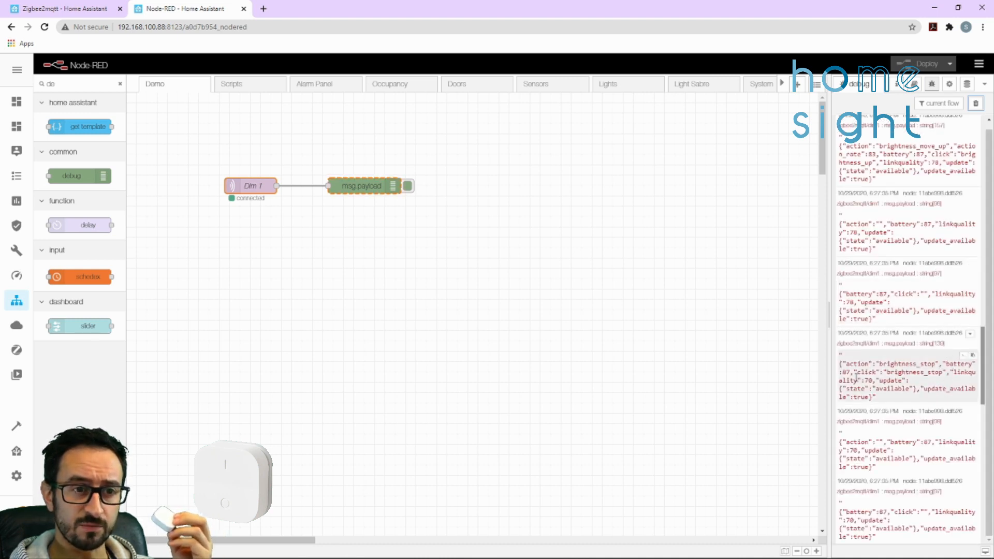
{"action": "left_click_drag", "start_coordinate": [879, 364], "coordinate": [932, 364]}
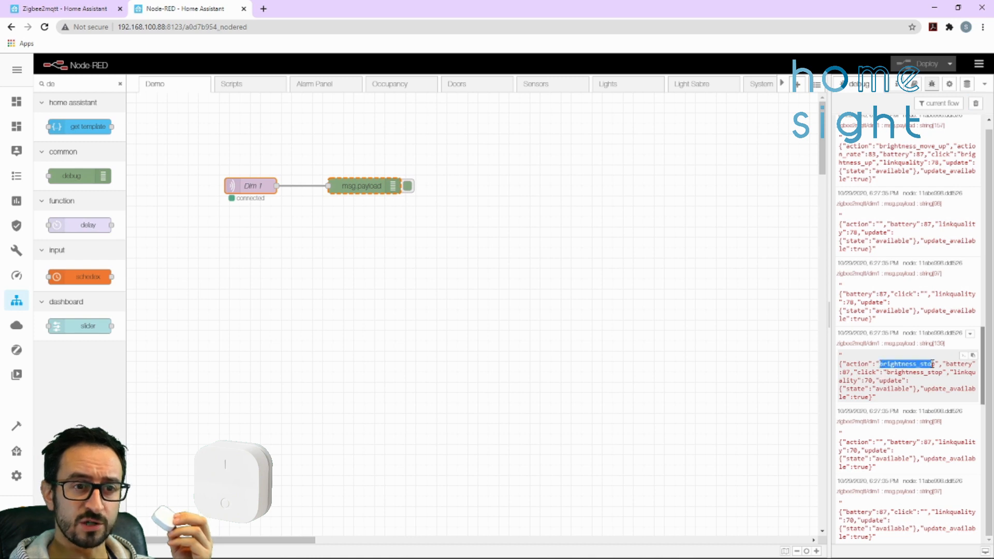
{"action": "scroll", "coordinate": [934, 362], "scroll_direction": "up", "scroll_amount": 1}
{"action": "left_click_drag", "start_coordinate": [879, 152], "coordinate": [943, 153]}
{"action": "left_click_drag", "start_coordinate": [880, 370], "coordinate": [943, 376]}
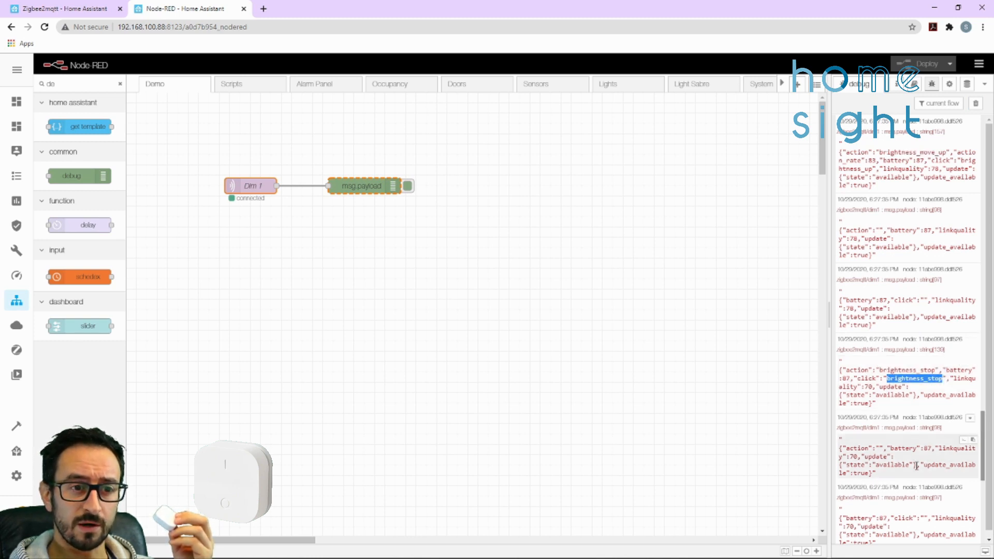
{"action": "scroll", "coordinate": [916, 465], "scroll_direction": "down", "scroll_amount": 1}
Clear the debug log and examine the action value in the brightness move down message
{"action": "left_click", "coordinate": [975, 106]}
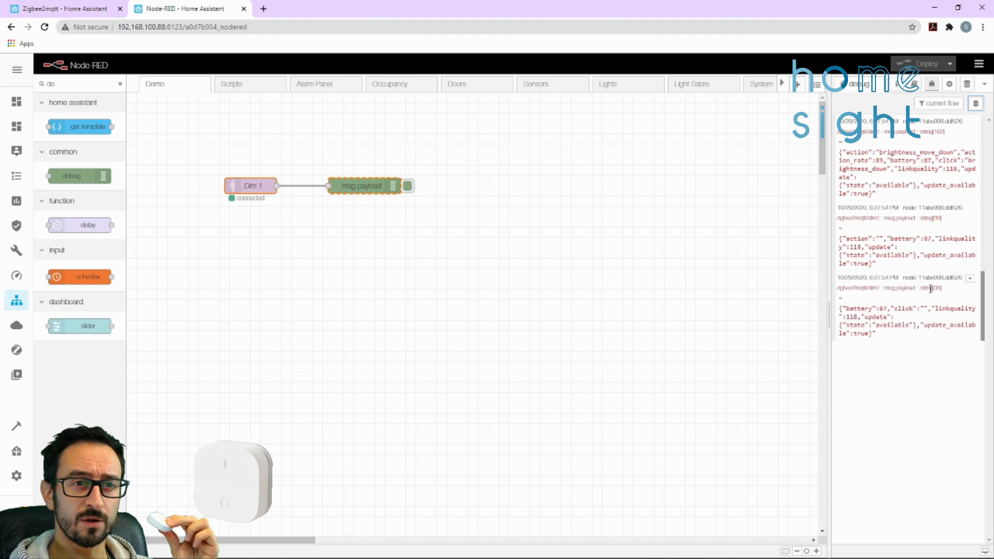
{"action": "scroll", "coordinate": [931, 233], "scroll_direction": "up", "scroll_amount": 1}
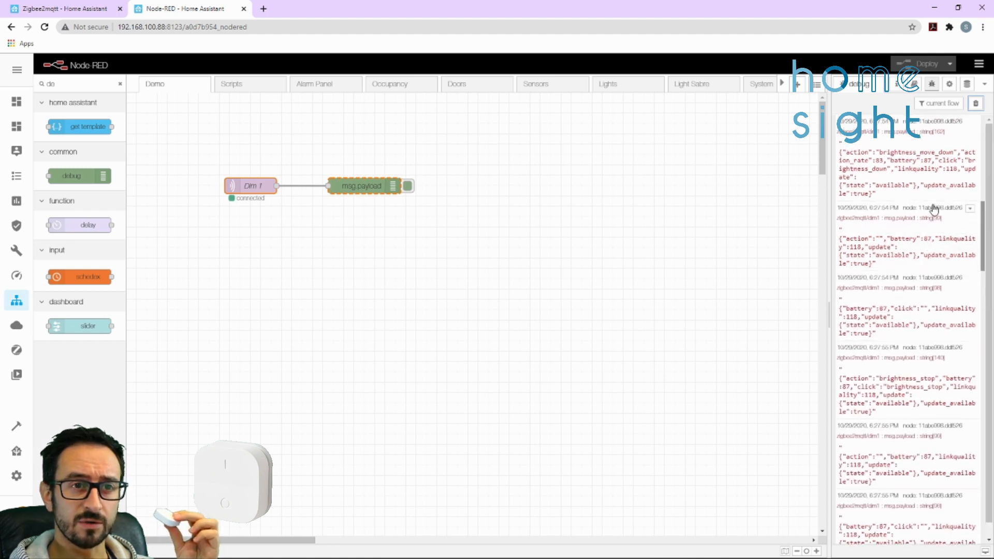
{"action": "left_click_drag", "start_coordinate": [889, 153], "coordinate": [953, 153]}
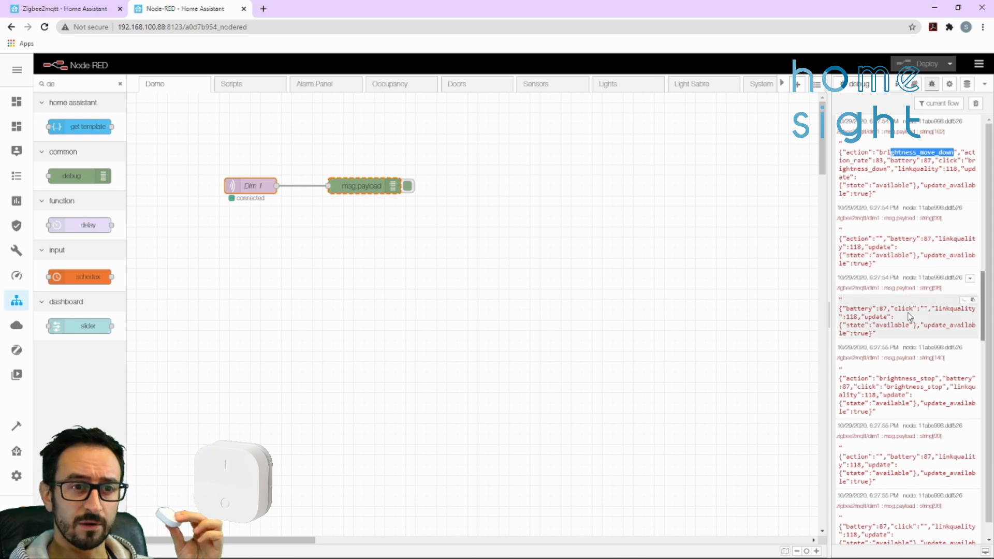
Examine the brightness stop action value, clear the debug log to compare the on and off press messages, and clear it again
{"action": "left_click_drag", "start_coordinate": [880, 380], "coordinate": [936, 383]}
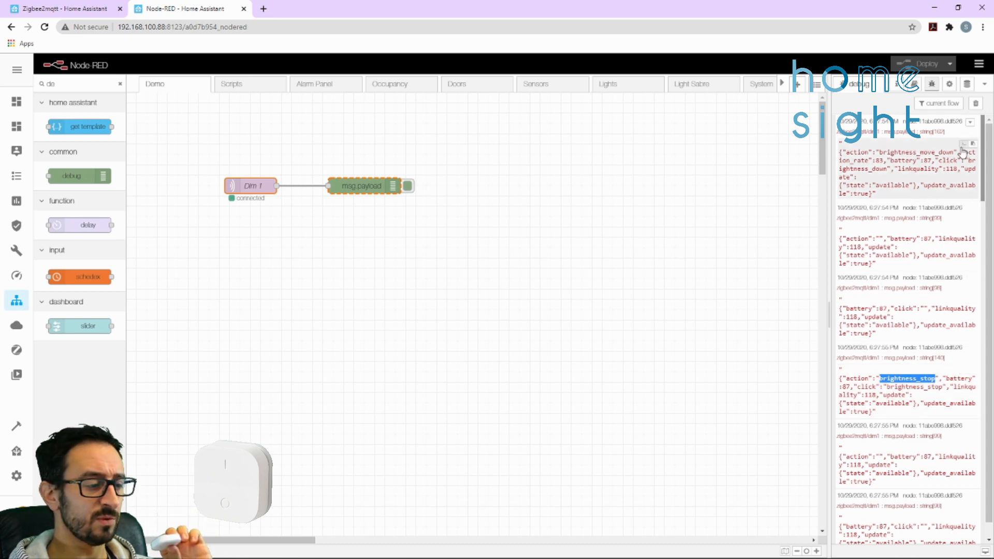
{"action": "left_click", "coordinate": [975, 103]}
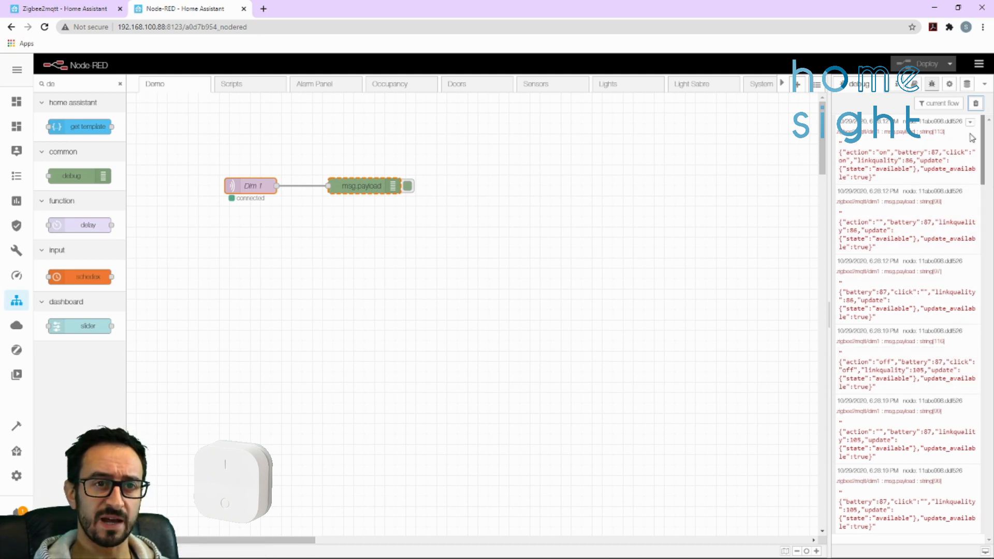
{"action": "left_click", "coordinate": [975, 103]}
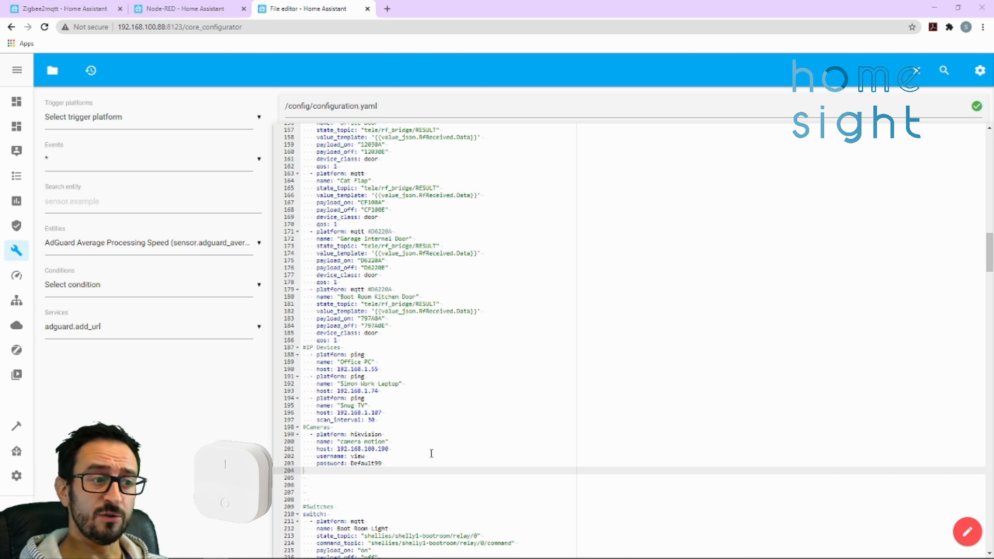
In configuration.yaml in the Home Assistant File editor, add the comment "# Ikea Remotes" after the camera motion entry, at the end of the binary_sensor section
{"action": "scroll", "coordinate": [439, 466], "scroll_direction": "down", "scroll_amount": 1}
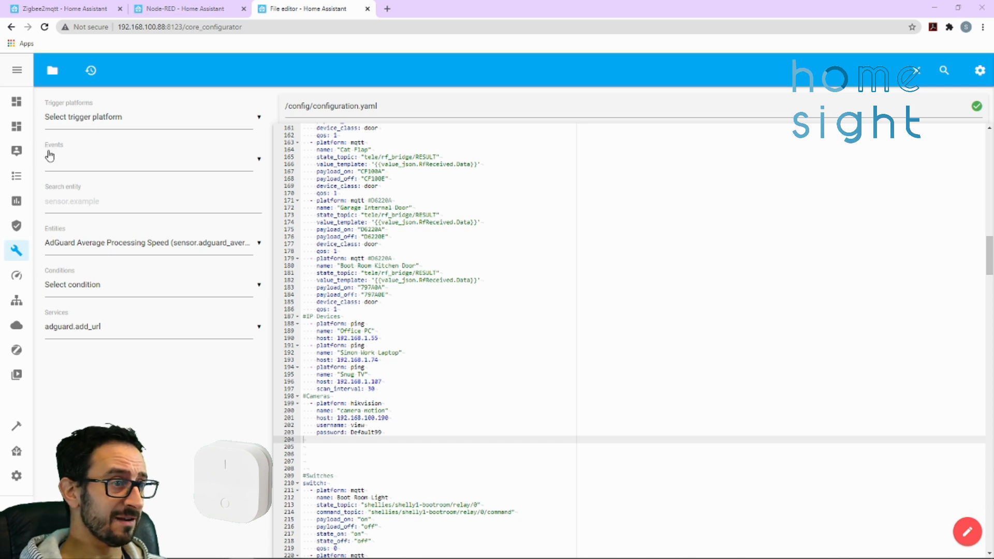
{"action": "scroll", "coordinate": [463, 308], "scroll_direction": "up", "scroll_amount": 18}
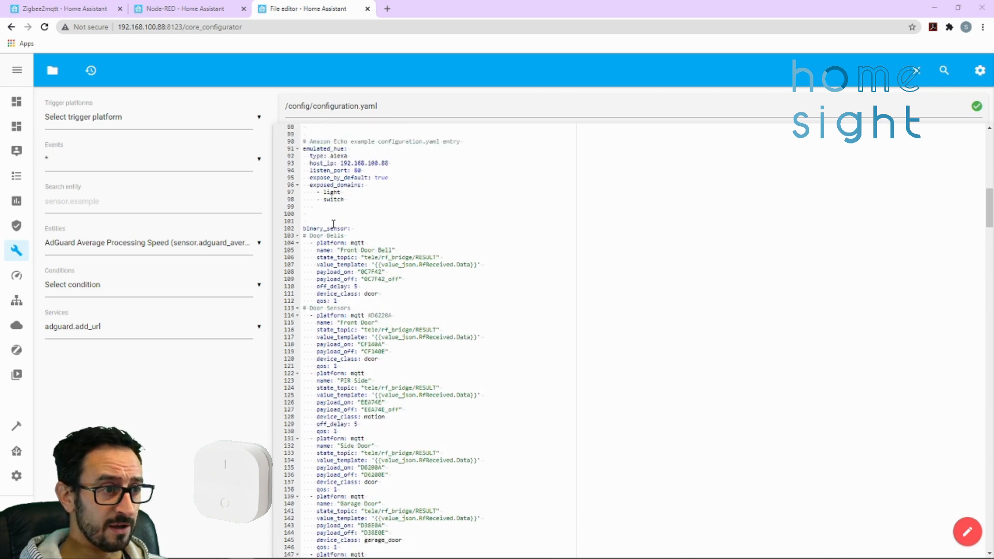
{"action": "left_click_drag", "start_coordinate": [370, 226], "coordinate": [303, 227]}
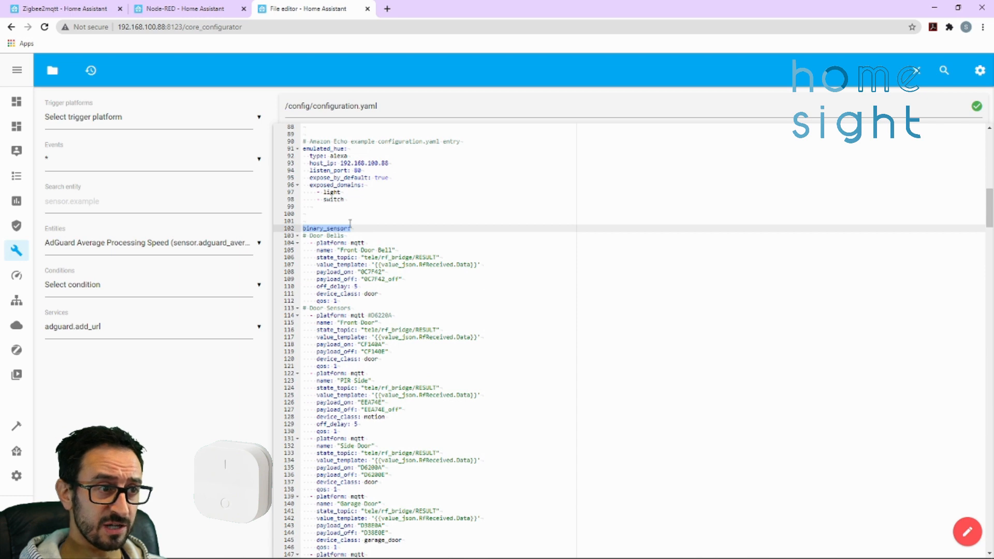
{"action": "scroll", "coordinate": [380, 394], "scroll_direction": "down", "scroll_amount": 6}
{"action": "scroll", "coordinate": [379, 395], "scroll_direction": "down", "scroll_amount": 10}
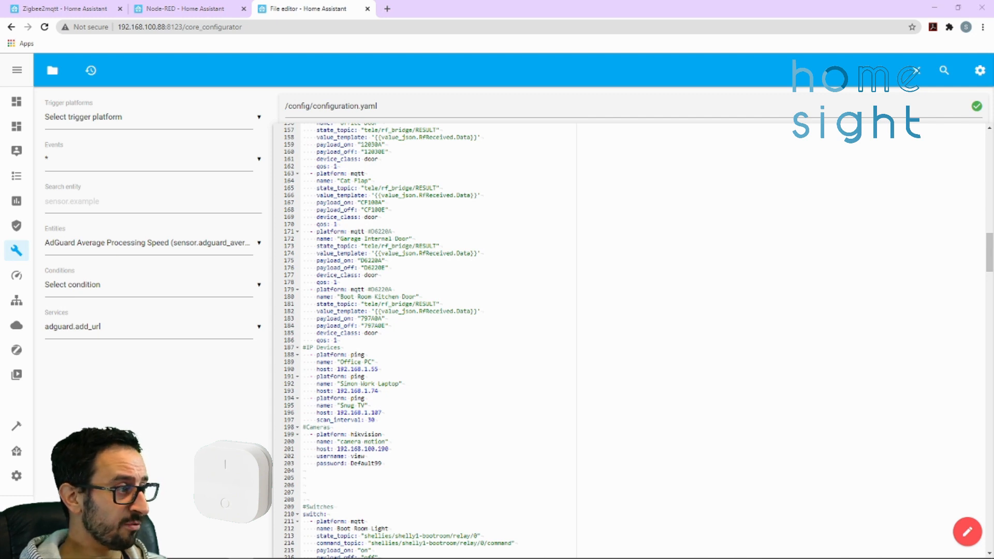
{"action": "left_click", "coordinate": [401, 478]}
{"action": "left_click", "coordinate": [365, 457]}
{"action": "left_click", "coordinate": [352, 469]}
{"action": "type", "text": "#"}
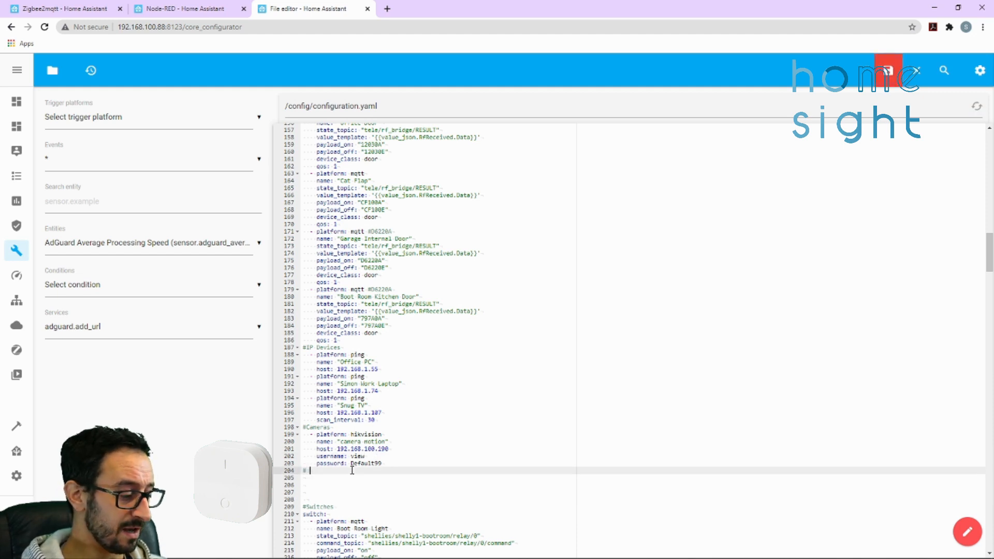
{"action": "type", "text": " Ikea Remotes"}
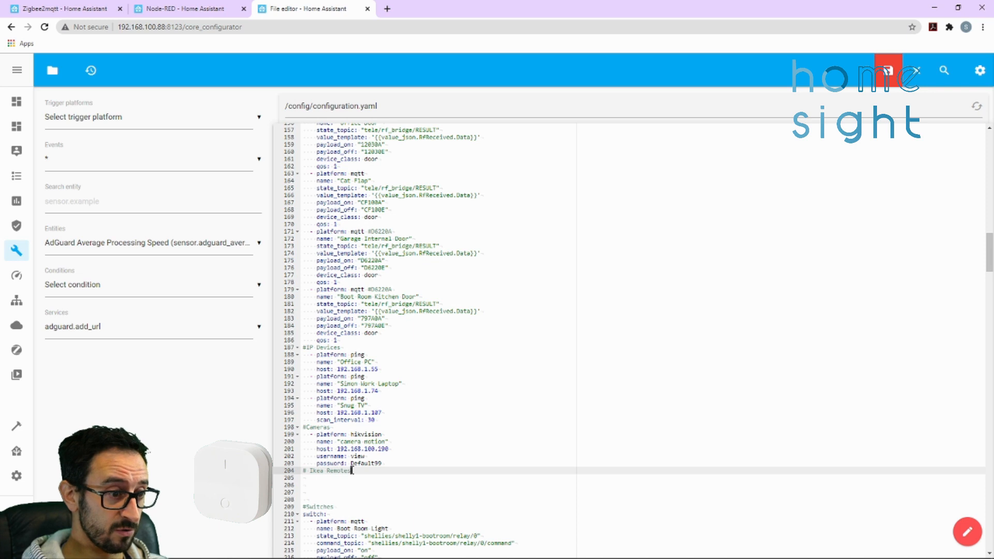
Paste the "Dim1 Update Available" MQTT binary sensor below the Ikea Remotes comment and correct the list dash and indentation of its platform line
{"action": "key", "text": "Return"}
{"action": "type", "text": "platform: \"mqtt\"     name: \"Dim1 Update Available\"     state_topic: \"zigbee2mqtt/dim1\"     availability_topic: \"zigbee2mqtt/bridge/state\"     payload_on: true     payload_off: false     value_template: \"{{ value_json.update_available}}\""}
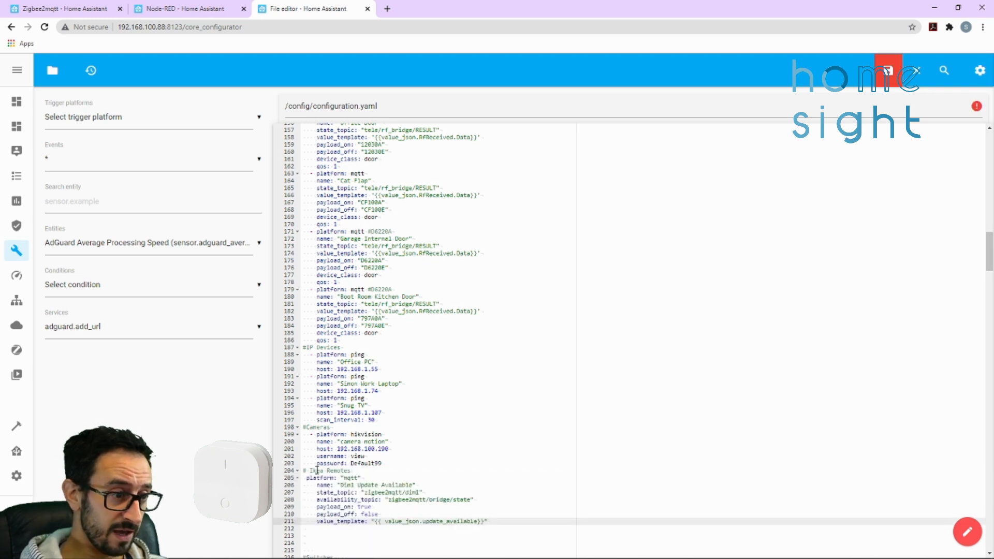
{"action": "left_click", "coordinate": [308, 477]}
{"action": "type", "text": "-"}
{"action": "key", "text": "BackSpace"}
{"action": "key", "text": "Left"}
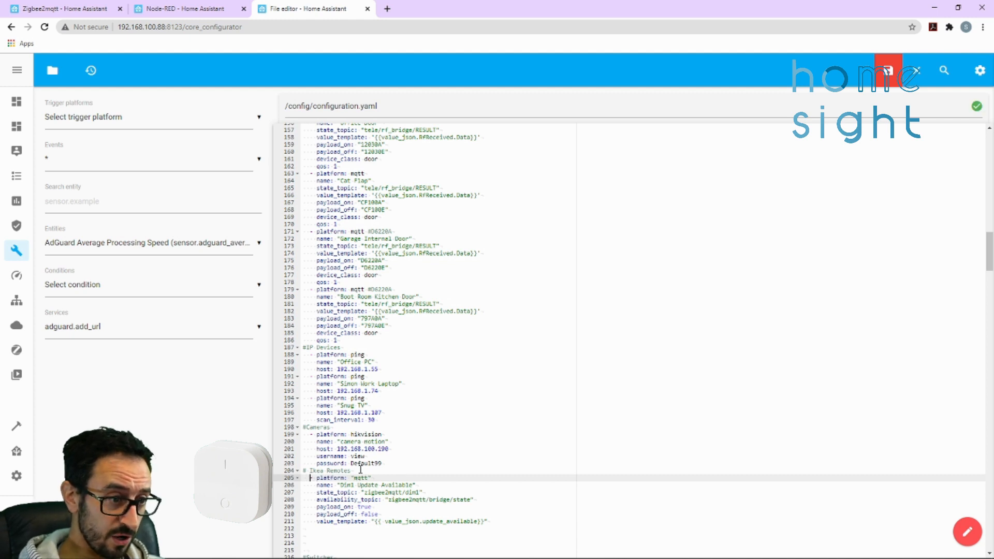
Examine the Dim1 Update Available entry's platform, name, state topic, availability topic, payloads and value template, including where the device name dim1 appears
{"action": "scroll", "coordinate": [361, 469], "scroll_direction": "down", "scroll_amount": 1}
{"action": "left_click_drag", "start_coordinate": [314, 447], "coordinate": [388, 448]}
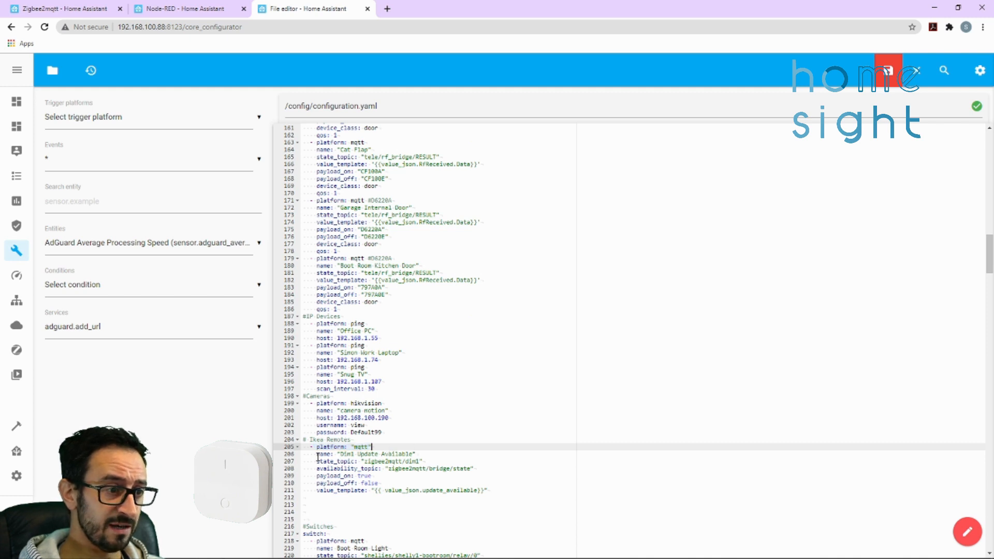
{"action": "left_click_drag", "start_coordinate": [317, 454], "coordinate": [421, 453]}
{"action": "left_click", "coordinate": [402, 454]}
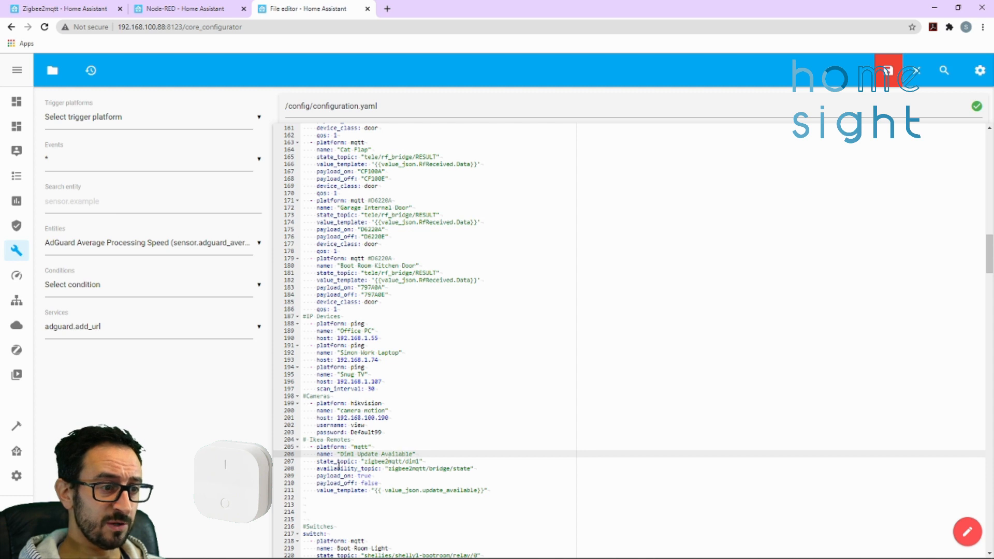
{"action": "left_click", "coordinate": [423, 461]}
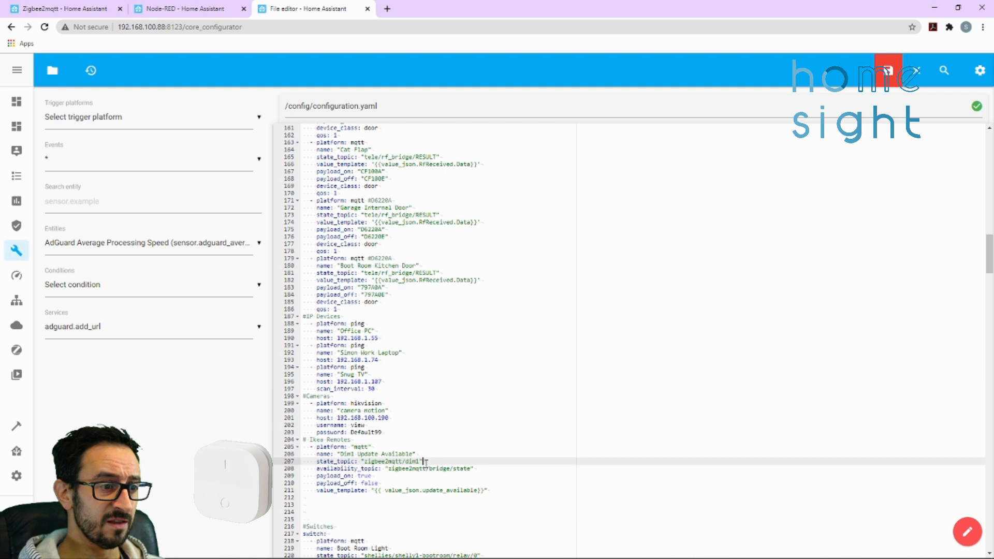
{"action": "left_click_drag", "start_coordinate": [474, 468], "coordinate": [385, 468]}
{"action": "left_click", "coordinate": [391, 470]}
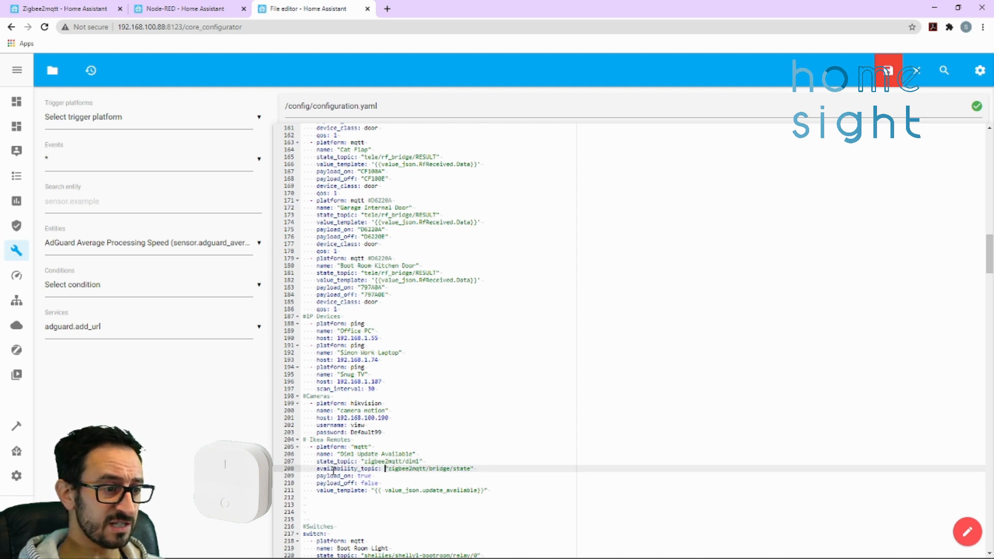
{"action": "key", "text": "Down"}
{"action": "key", "text": "Down"}
{"action": "left_click_drag", "start_coordinate": [487, 490], "coordinate": [317, 491]}
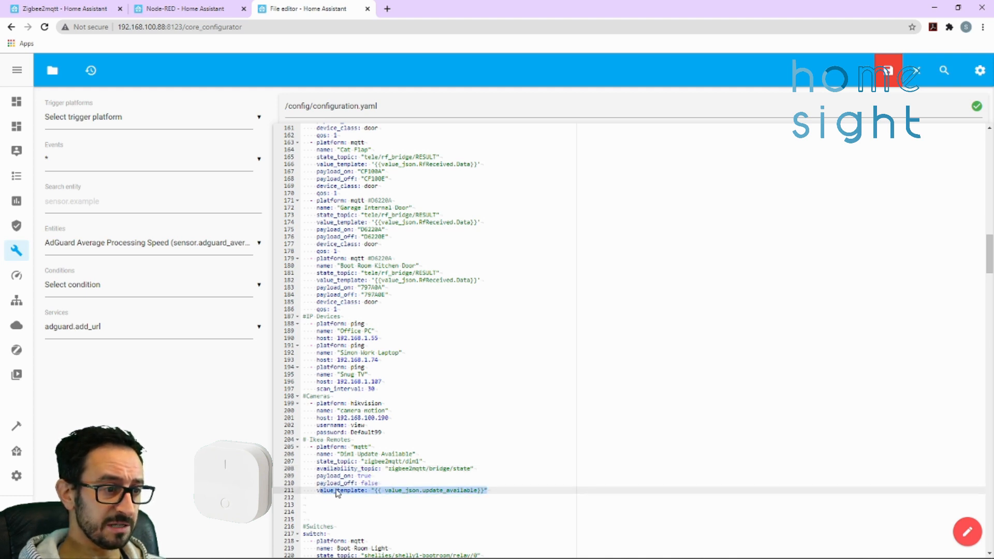
{"action": "key", "text": "Up"}
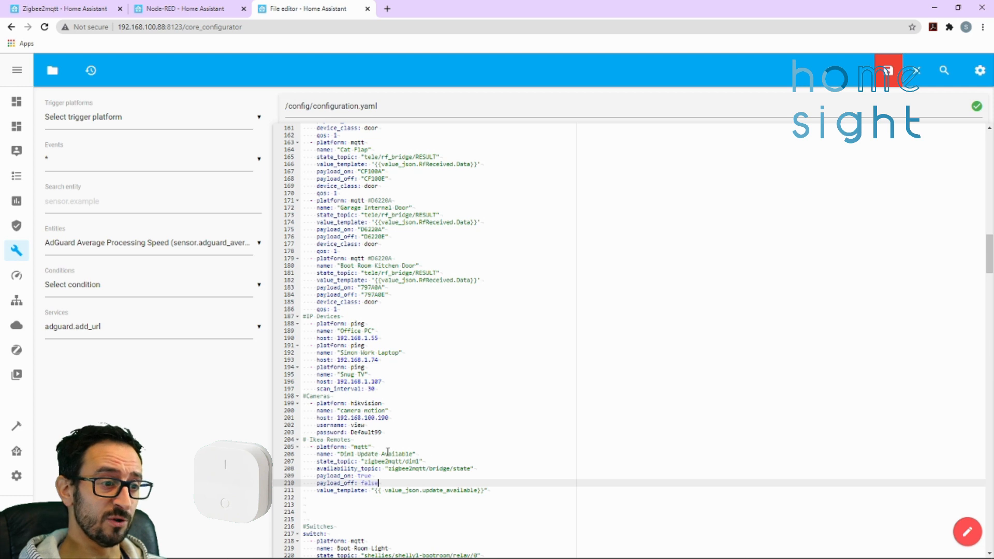
{"action": "left_click_drag", "start_coordinate": [406, 460], "coordinate": [420, 461]}
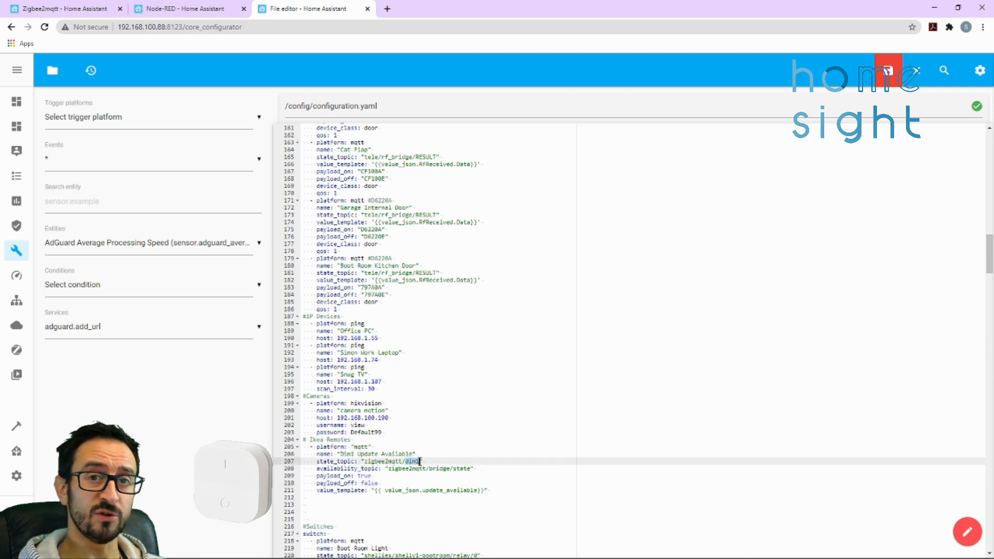
{"action": "left_click_drag", "start_coordinate": [355, 455], "coordinate": [344, 454]}
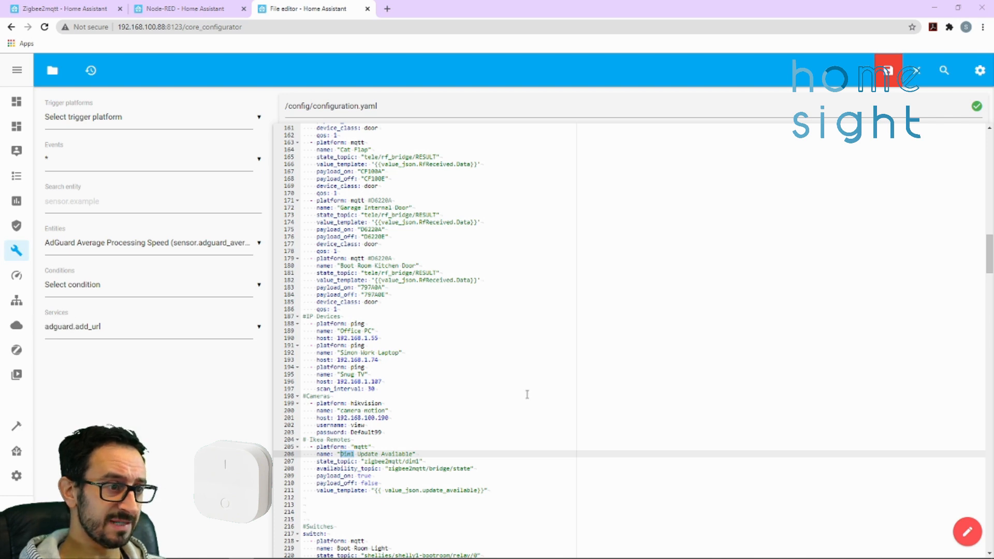
Review where the binary_sensor and sensor sections begin in configuration.yaml
{"action": "scroll", "coordinate": [527, 394], "scroll_direction": "down", "scroll_amount": 2}
{"action": "scroll", "coordinate": [527, 394], "scroll_direction": "up", "scroll_amount": 3}
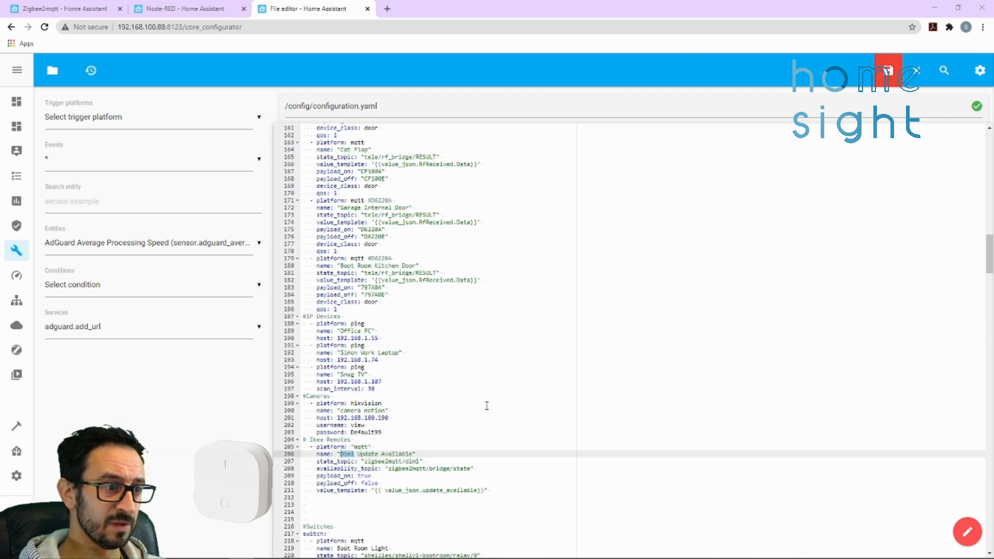
{"action": "scroll", "coordinate": [472, 408], "scroll_direction": "up", "scroll_amount": 15}
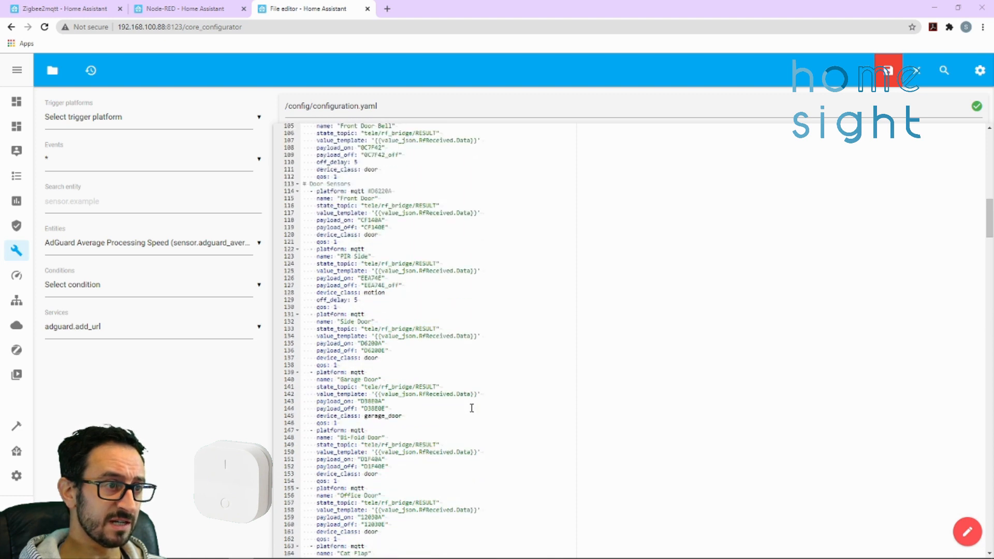
{"action": "left_click", "coordinate": [367, 263]}
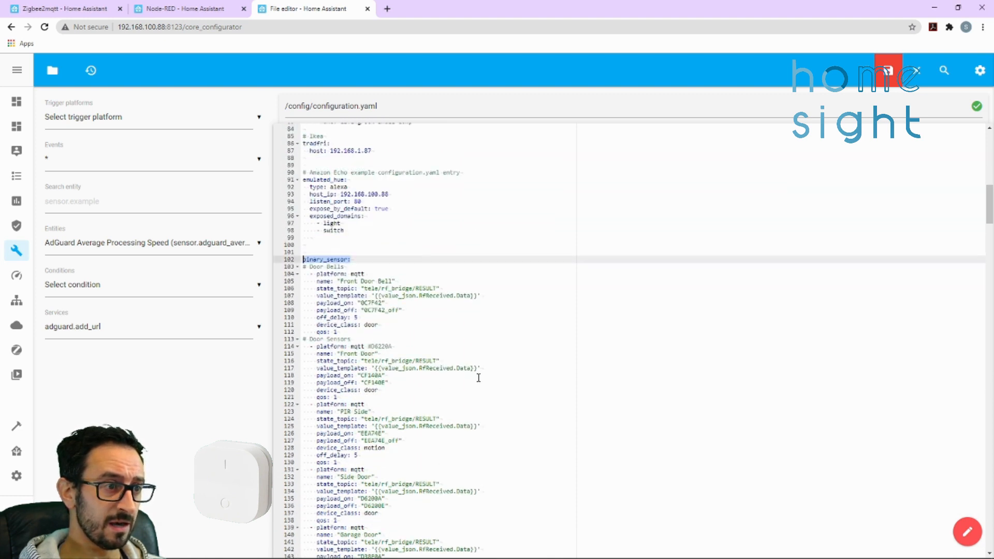
{"action": "scroll", "coordinate": [478, 377], "scroll_direction": "down", "scroll_amount": 20}
{"action": "scroll", "coordinate": [478, 377], "scroll_direction": "down", "scroll_amount": 20}
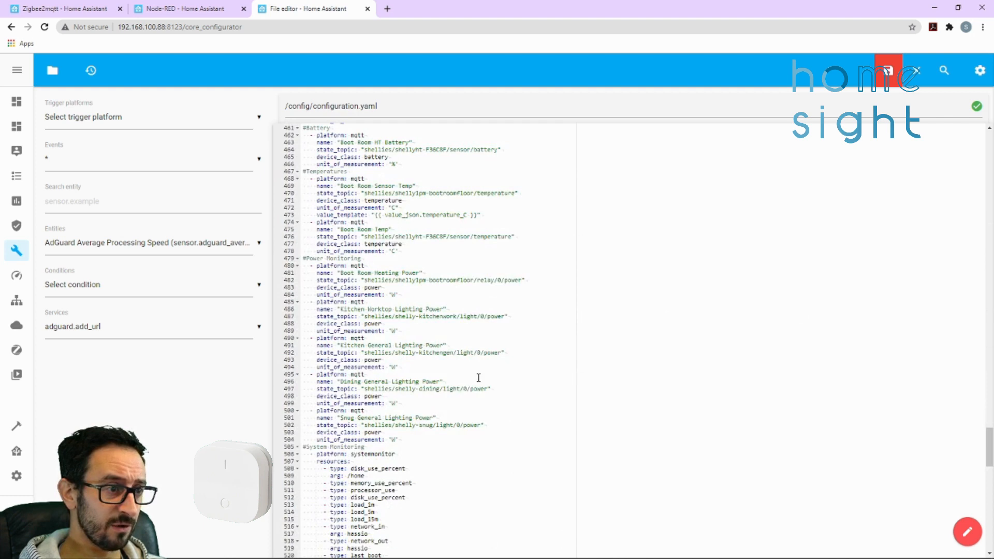
{"action": "scroll", "coordinate": [478, 377], "scroll_direction": "down", "scroll_amount": 4}
{"action": "scroll", "coordinate": [478, 377], "scroll_direction": "up", "scroll_amount": 15}
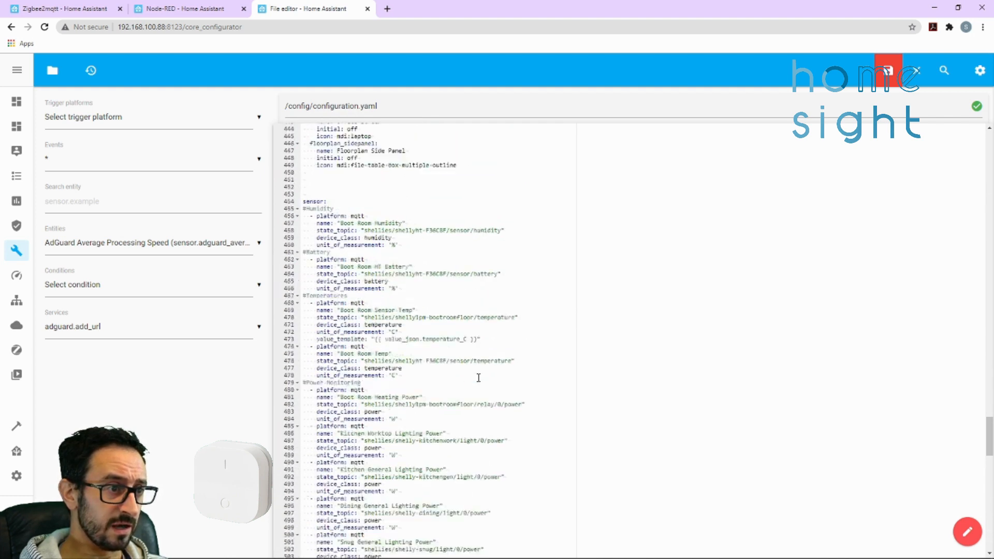
{"action": "left_click_drag", "start_coordinate": [329, 325], "coordinate": [302, 326]}
{"action": "left_click", "coordinate": [329, 326]}
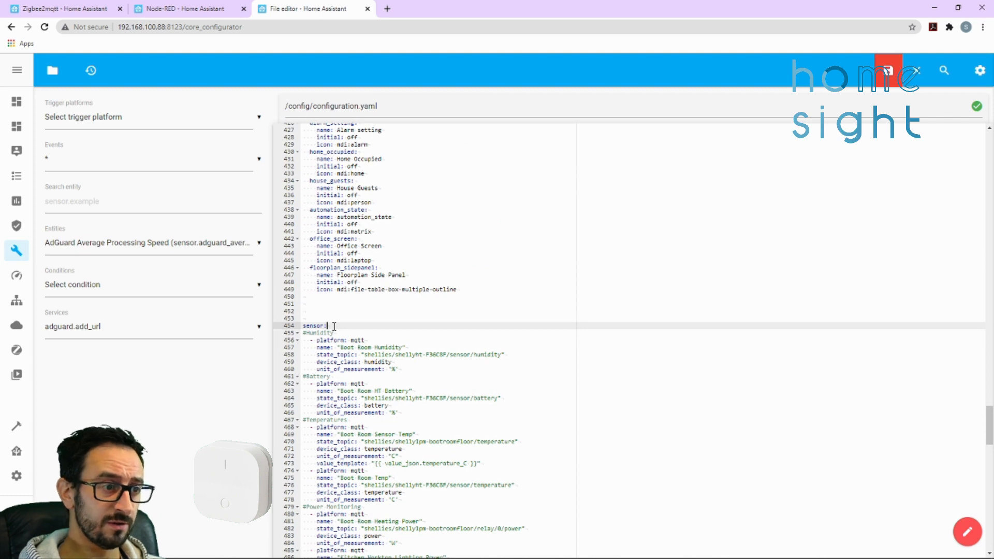
Add the comment "# Ikea remotes" at the end of the sensor section and paste the Dim1 Tap, Dim1 Battery and Dim1 Signal MQTT sensors below it
{"action": "scroll", "coordinate": [333, 326], "scroll_direction": "down", "scroll_amount": 14}
{"action": "scroll", "coordinate": [334, 326], "scroll_direction": "down", "scroll_amount": 10}
{"action": "left_click", "coordinate": [464, 413]}
{"action": "type", "text": "#"}
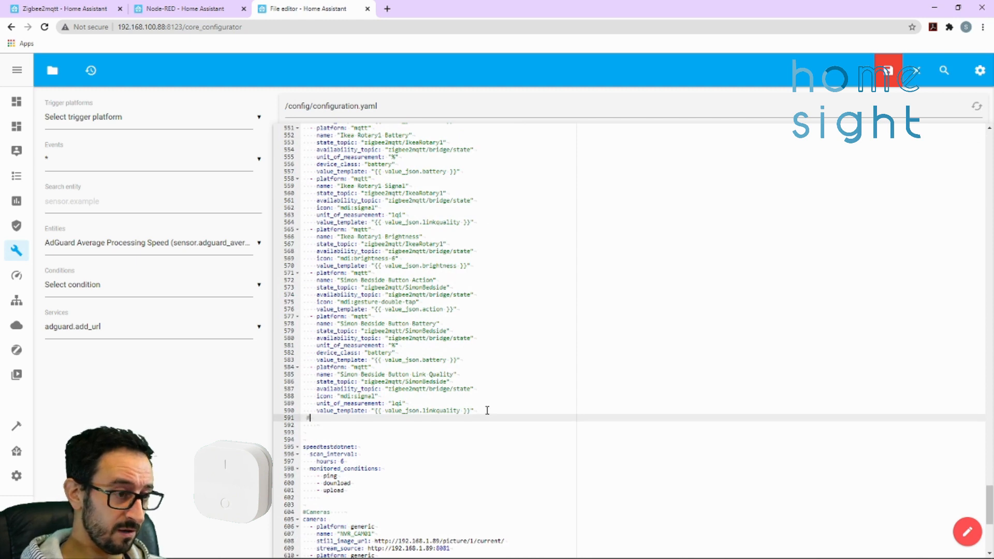
{"action": "type", "text": " Ikea "}
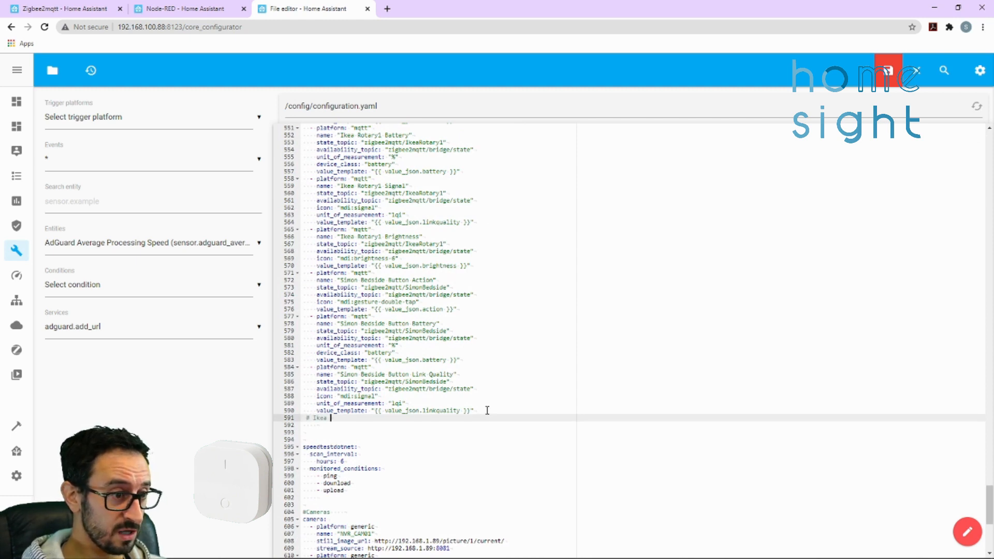
{"action": "type", "text": "remote"}
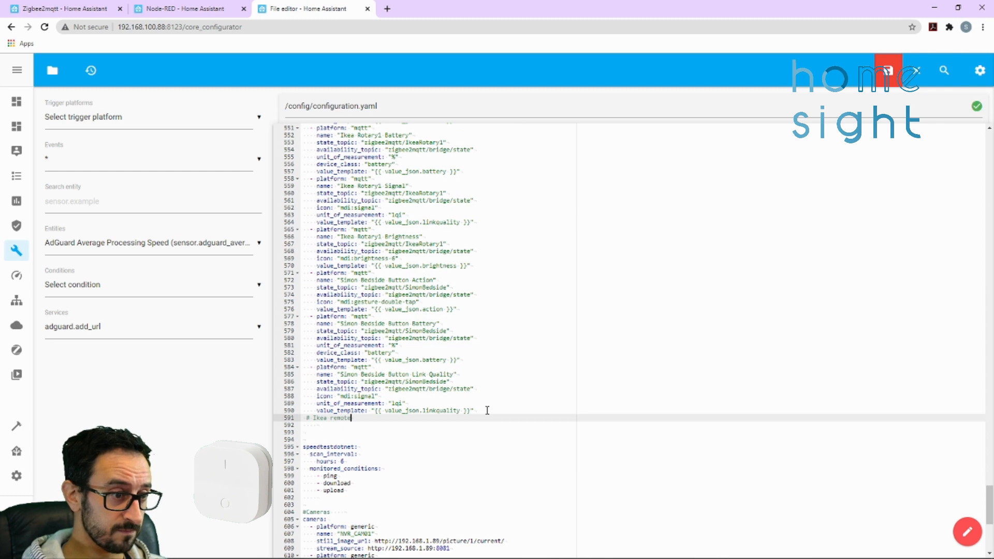
{"action": "type", "text": "s"}
{"action": "key", "text": "Return"}
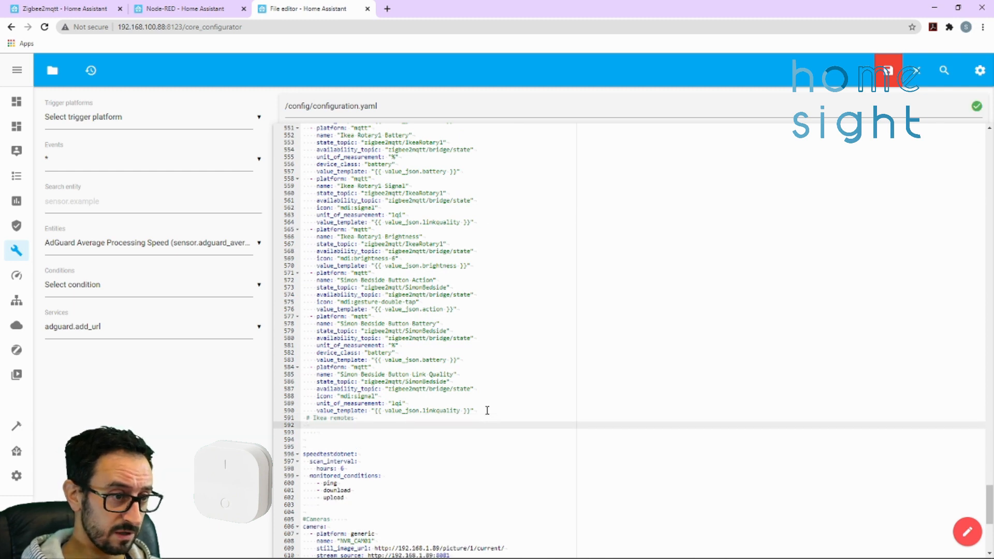
{"action": "type", "text": "- platform: \"mqtt\"     name: \"Dim1 Tap\"     state_topic: \"zigbee2mqtt/dim1\"     availability_topic: \"zigbee2mqtt/bridge/state\"     icon: \"mdi:toggle-switch\"     value_template: \"{{ value_json.click }}\"   - platform: \"mqtt\"     name: \"Dim1 Battery\"     state_topic: \"zigbee2mqtt/dim1\"     availability_topic: \"zigbee2mqtt/bridge/state\"     unit_of_measurement: \"%\"     device_class: \"battery\"     value_template: \"{{ value_json.battery }}\"   - platform: \"mqtt\"     name: \"Dim1 Signal\"     state_topic: \"zigbee2mqtt/dim1\"     availability_topic: \"zigbee2mqtt/bridge/state\"     icon: \"mdi:signal\"     unit_of_measurement: \"lqi\"     value_template: \"{{ value_json.linkquality }}\""}
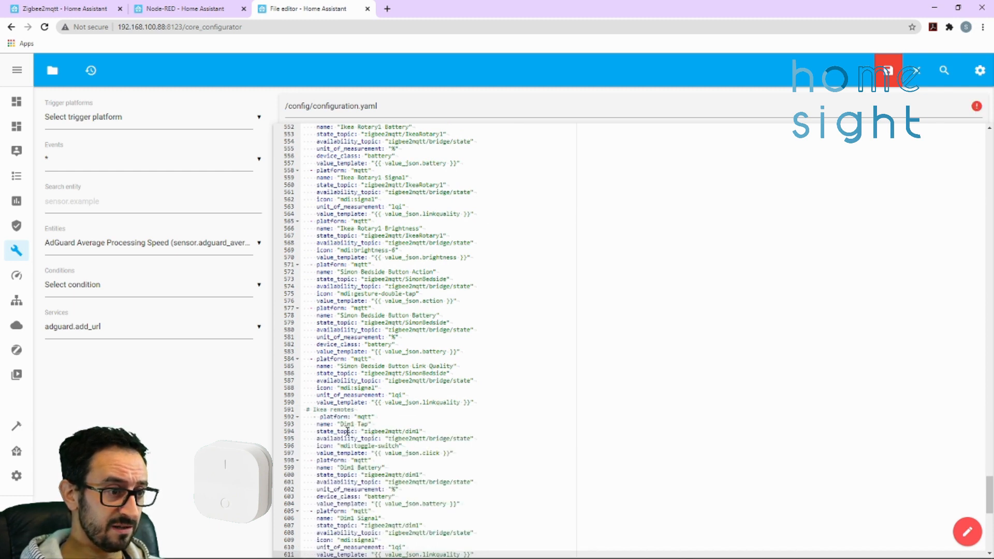
Remove the extra indentation from the Dim1 Tap entry's platform line so its list dash aligns with the neighbouring sensors
{"action": "left_click", "coordinate": [314, 386]}
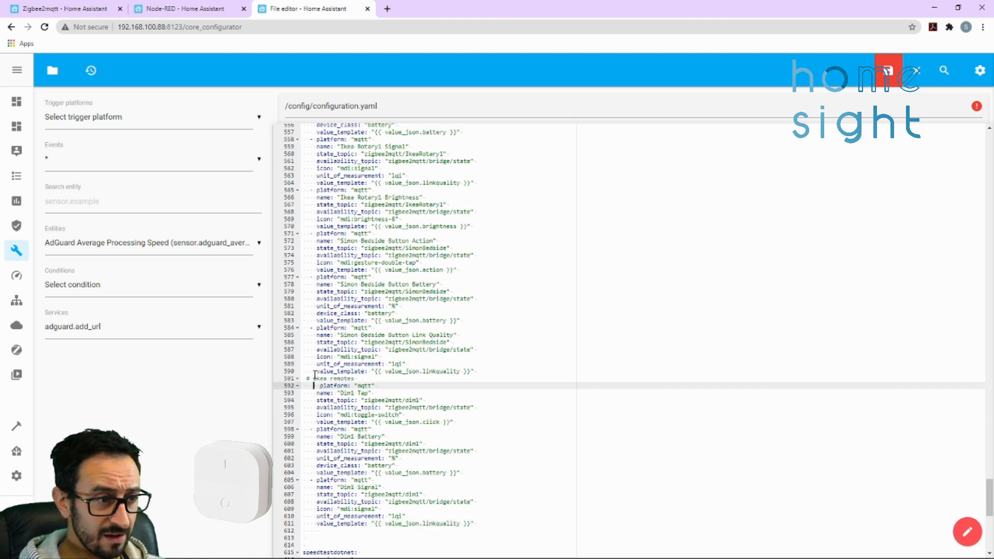
{"action": "left_click", "coordinate": [312, 329]}
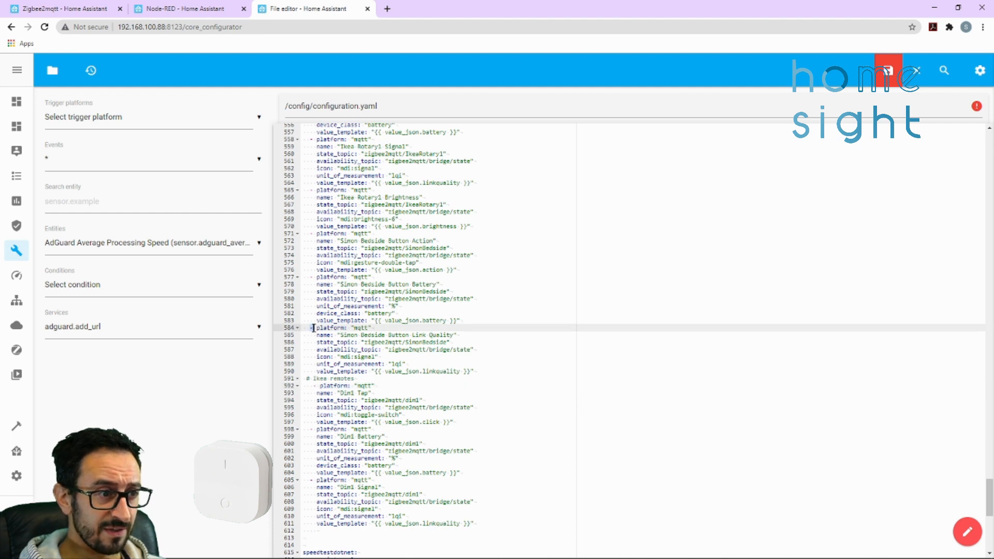
{"action": "left_click", "coordinate": [313, 386]}
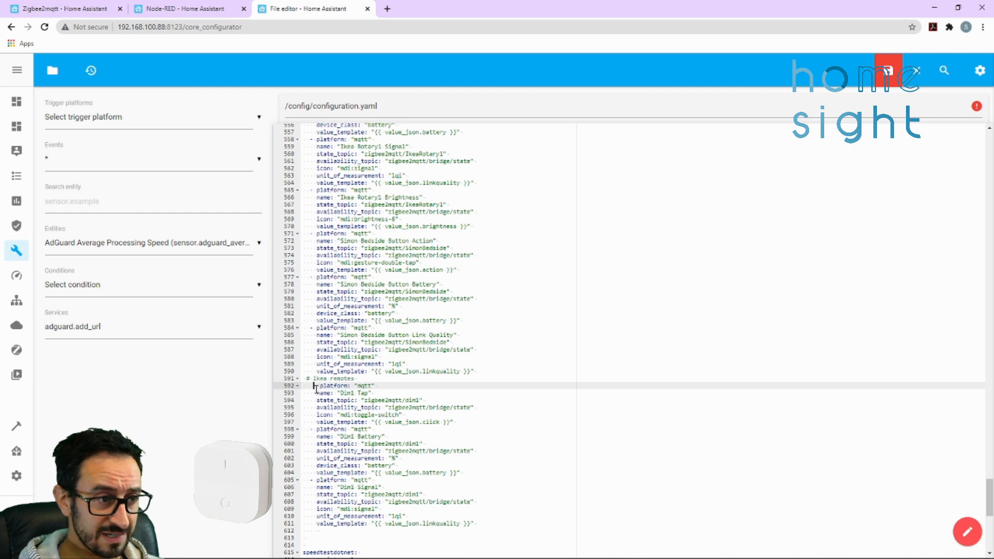
{"action": "left_click", "coordinate": [310, 328]}
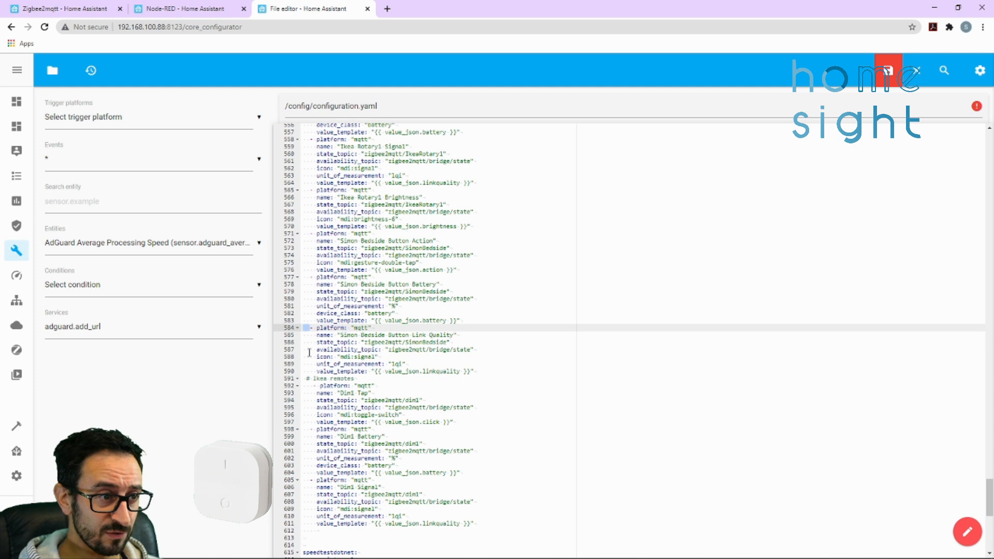
{"action": "left_click", "coordinate": [311, 386]}
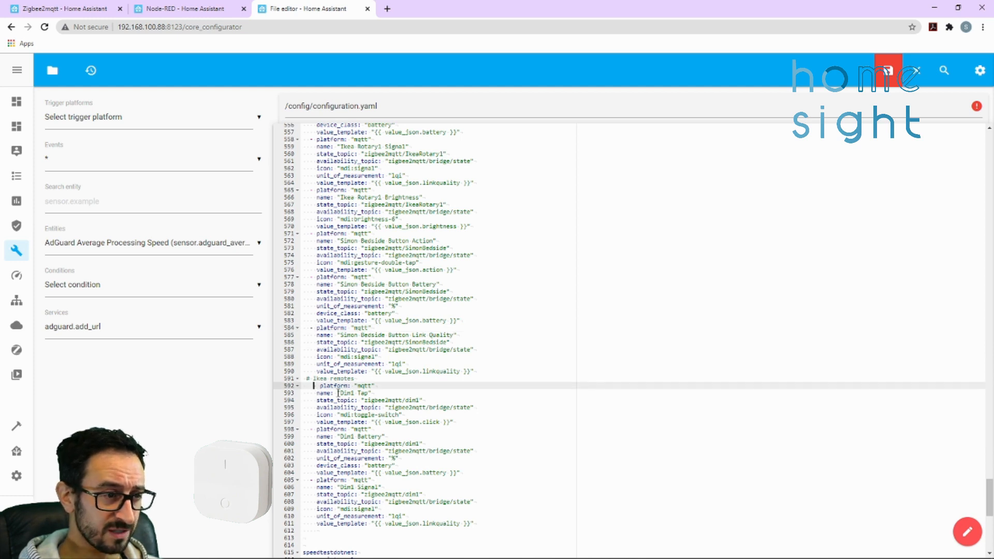
{"action": "key", "text": "Delete"}
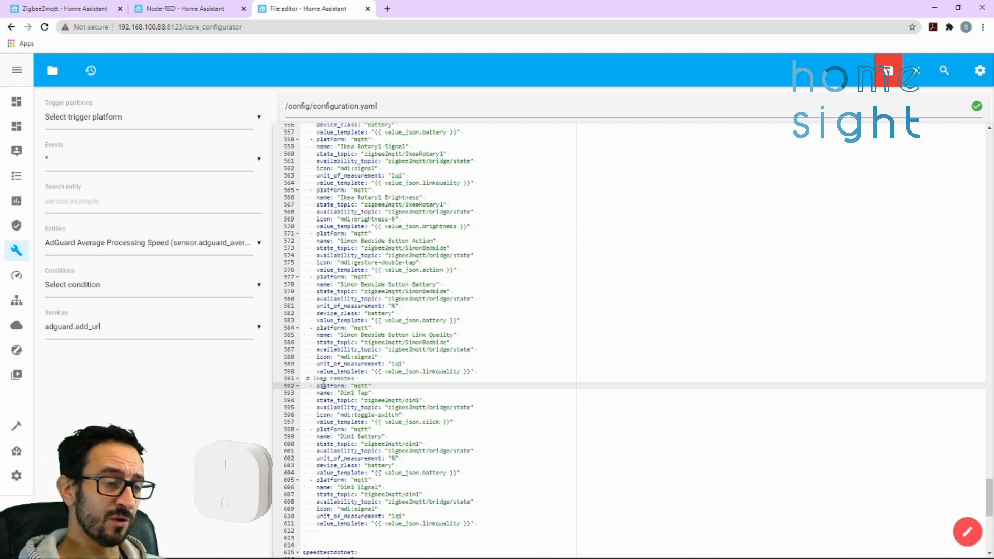
{"action": "left_click", "coordinate": [377, 393]}
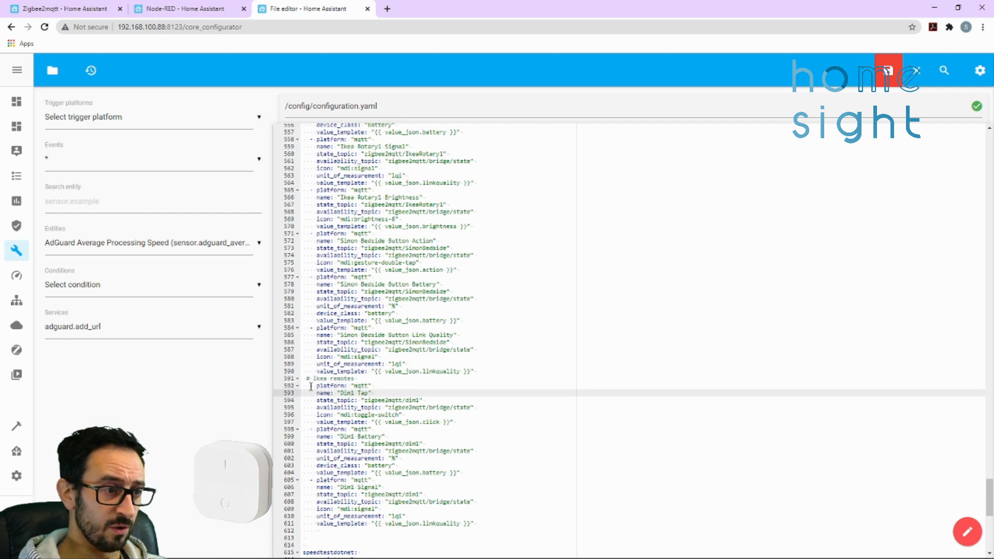
{"action": "mouse_move", "coordinate": [305, 378]}
{"action": "left_mouse_down"}
{"action": "mouse_move", "coordinate": [345, 399]}
{"action": "mouse_move", "coordinate": [343, 387]}
{"action": "mouse_move", "coordinate": [317, 388]}
{"action": "left_mouse_up"}
{"action": "left_click", "coordinate": [345, 400]}
{"action": "left_click", "coordinate": [324, 393]}
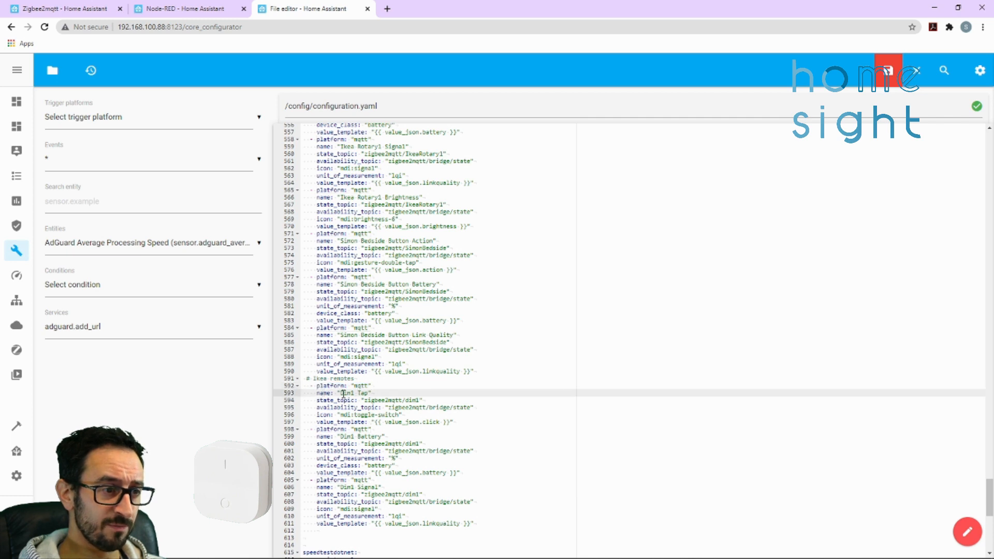
Rename the Dim1 Tap sensor to "Dim1 Click" to match its value_json.click template
{"action": "left_click_drag", "start_coordinate": [441, 422], "coordinate": [420, 421]}
{"action": "left_click_drag", "start_coordinate": [369, 393], "coordinate": [356, 395]}
{"action": "key", "text": "Right"}
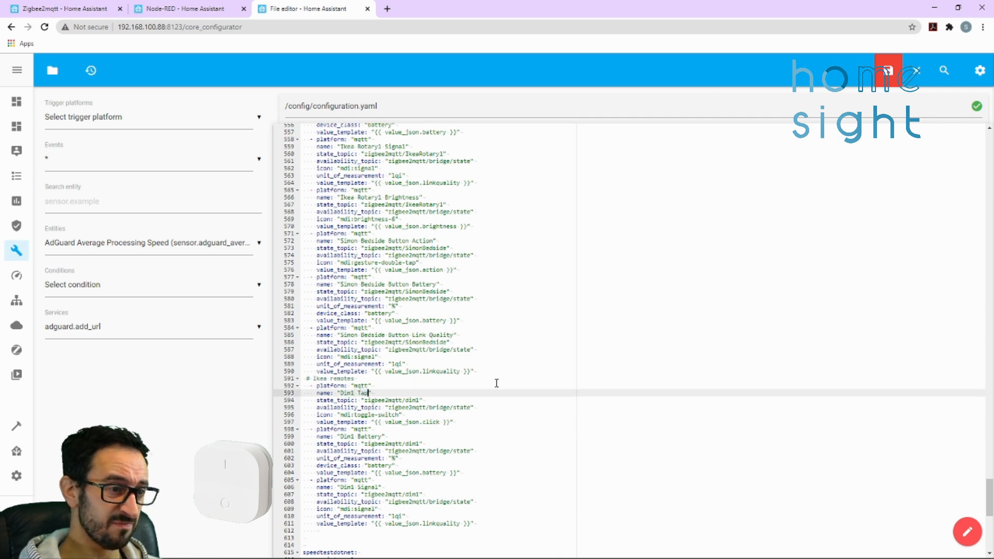
{"action": "key", "text": "Left"}
{"action": "key", "text": "Left"}
{"action": "key", "text": "Right"}
{"action": "key", "text": "Right"}
{"action": "key", "text": "BackSpace"}
{"action": "key", "text": "BackSpace"}
{"action": "key", "text": "BackSpace"}
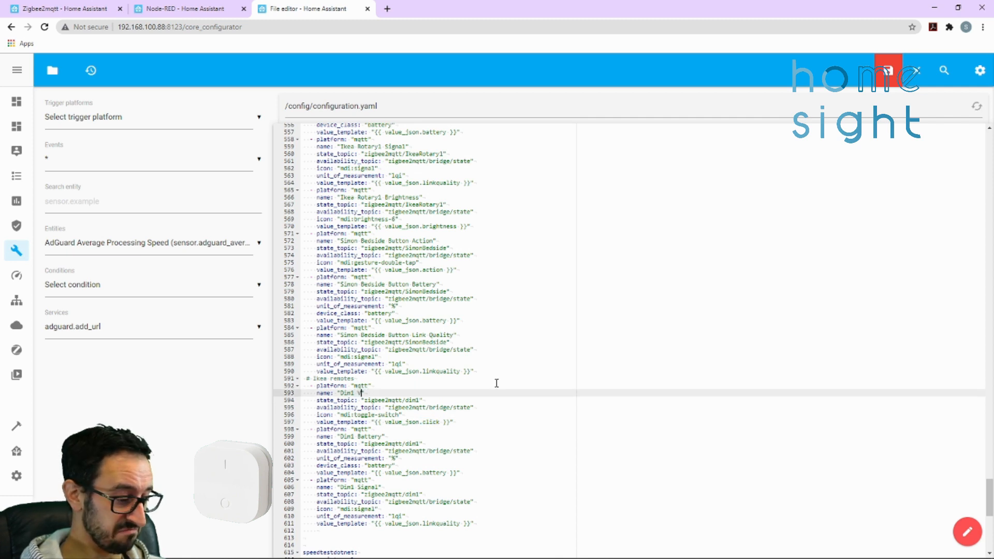
{"action": "type", "text": "Click"}
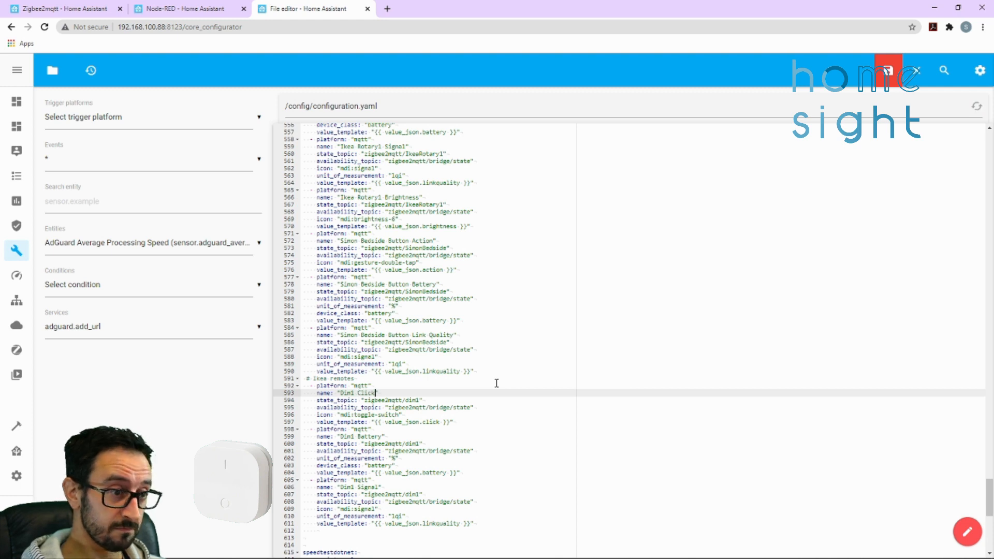
Examine the Dim1 Click value template and icon, and the names and units of measurement of the Dim1 Battery and Dim1 Signal sensors
{"action": "scroll", "coordinate": [404, 410], "scroll_direction": "down", "scroll_amount": 1}
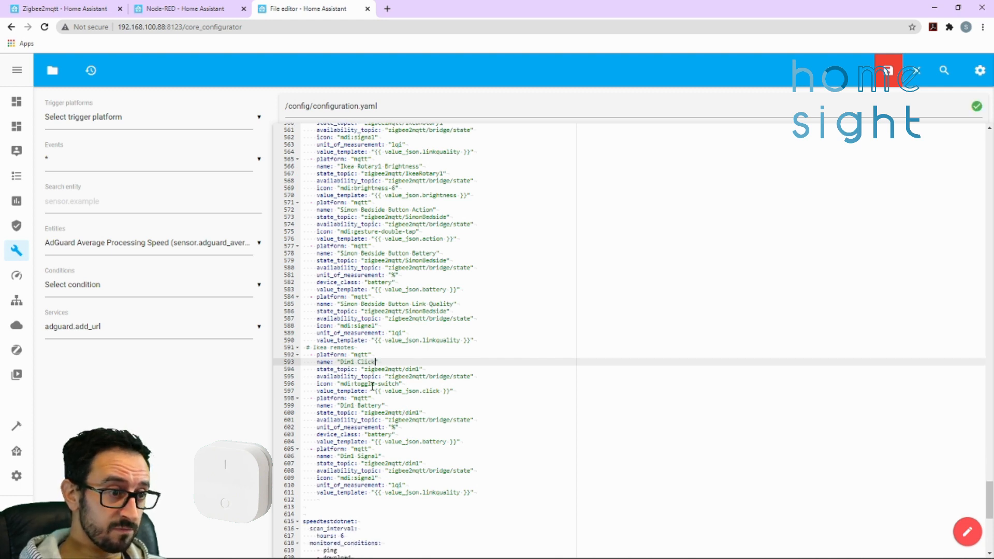
{"action": "left_click_drag", "start_coordinate": [456, 392], "coordinate": [332, 392]}
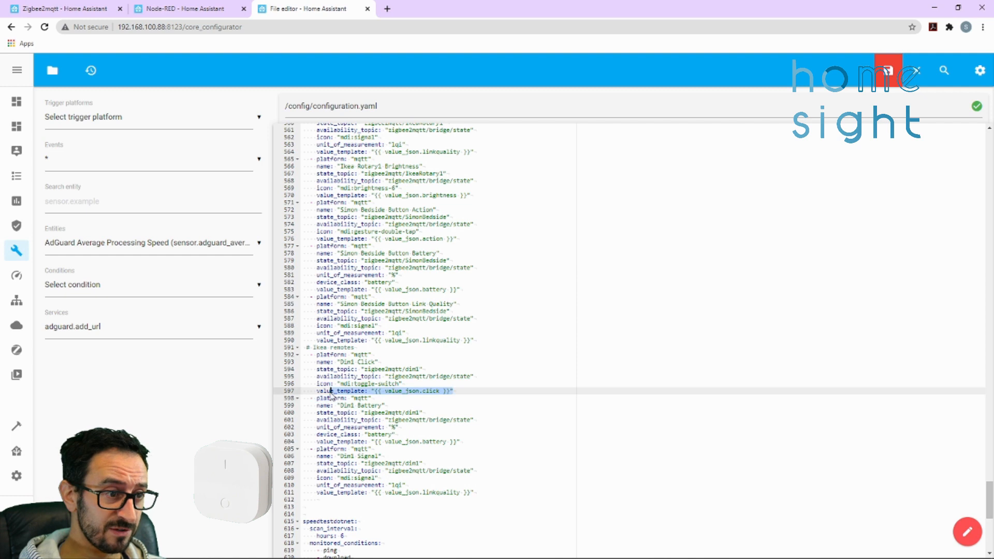
{"action": "left_click_drag", "start_coordinate": [410, 385], "coordinate": [316, 384]}
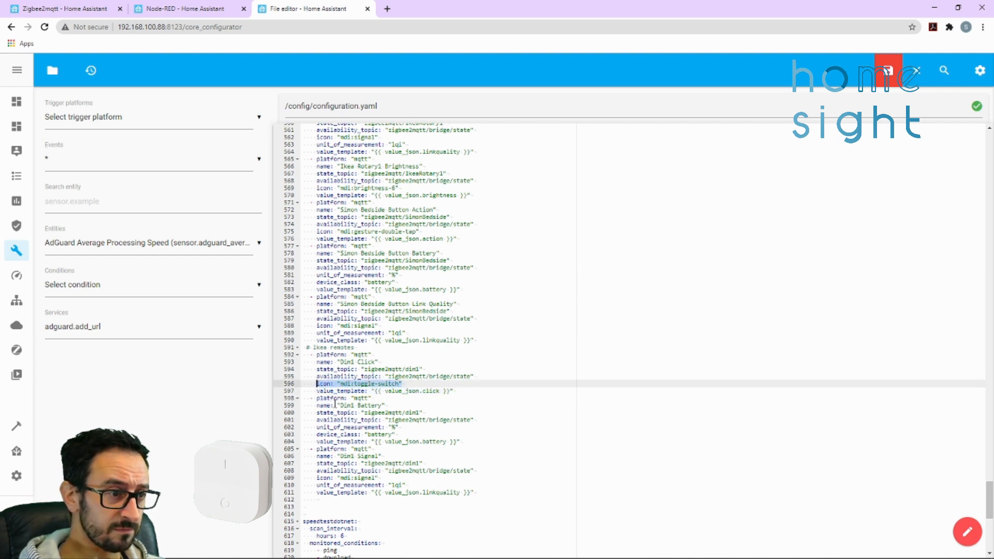
{"action": "left_click_drag", "start_coordinate": [340, 406], "coordinate": [382, 408]}
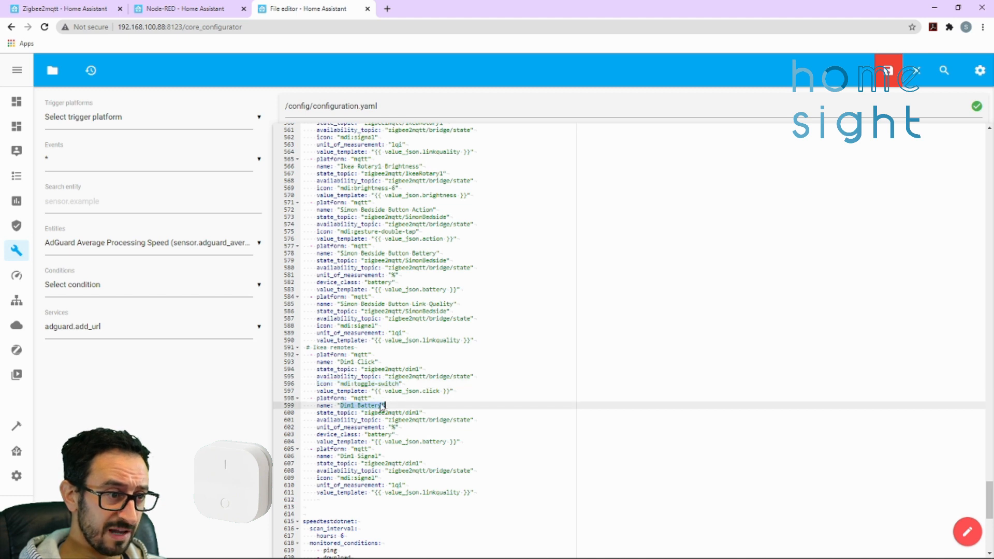
{"action": "left_click", "coordinate": [392, 427]}
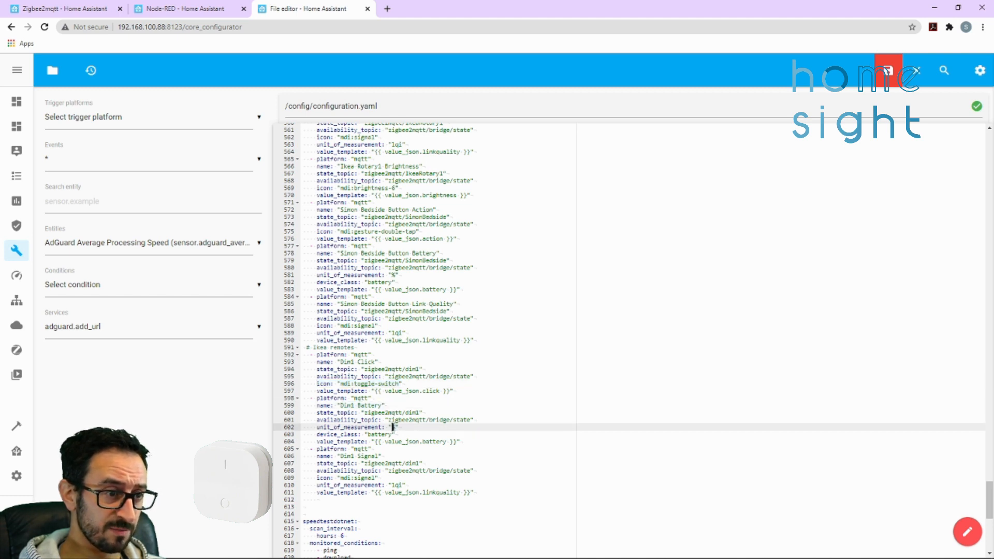
{"action": "left_click", "coordinate": [360, 457]}
{"action": "left_click", "coordinate": [408, 485]}
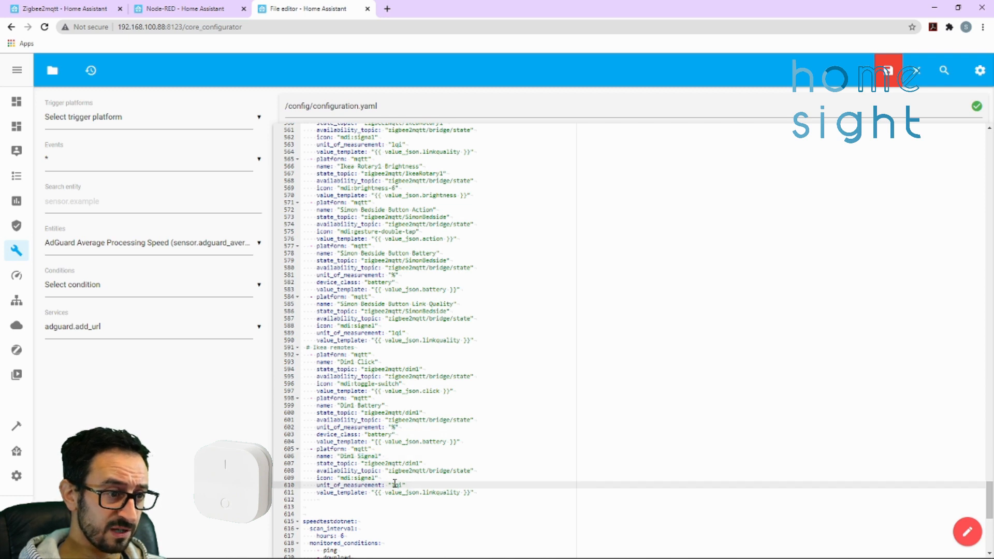
{"action": "double_click", "coordinate": [394, 485]}
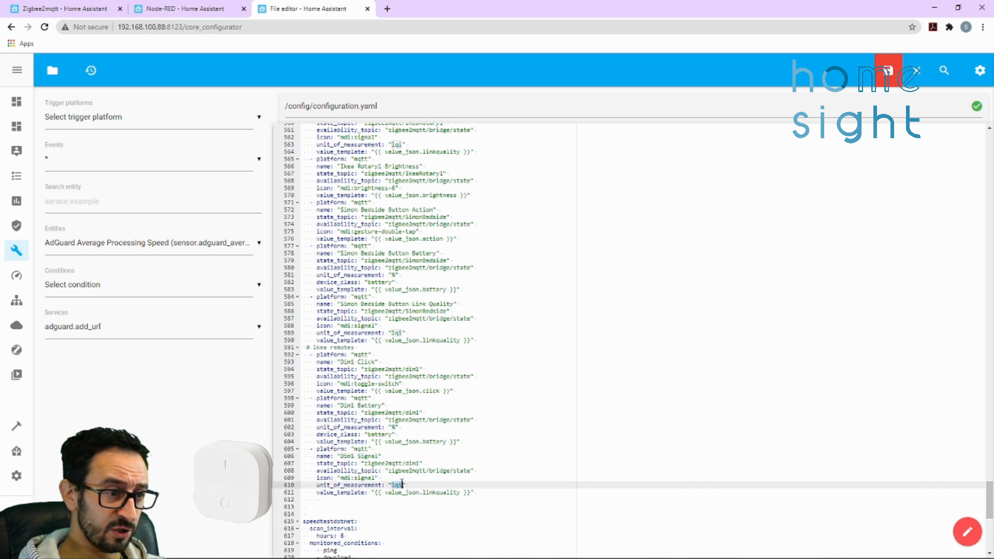
{"action": "left_click", "coordinate": [453, 480]}
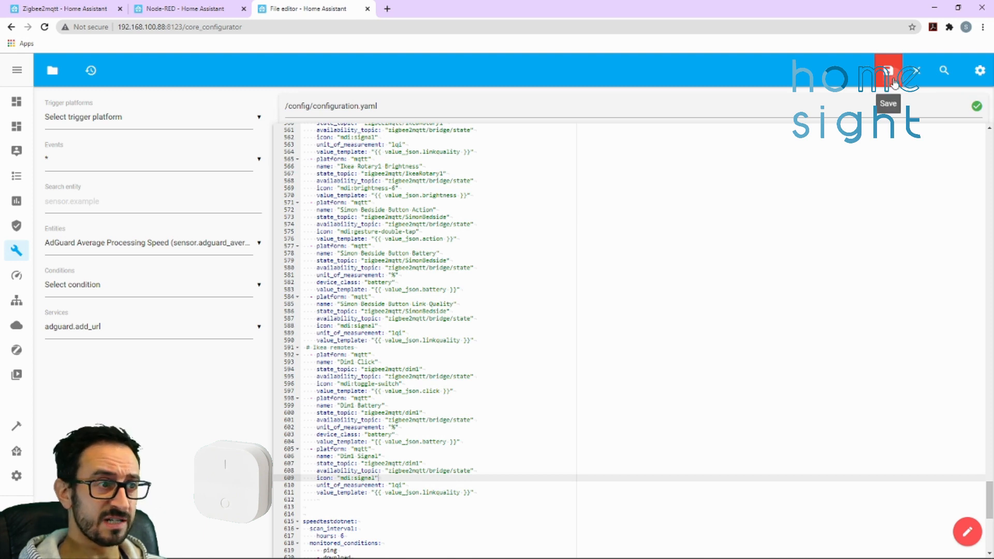
{"action": "left_click", "coordinate": [887, 70]}
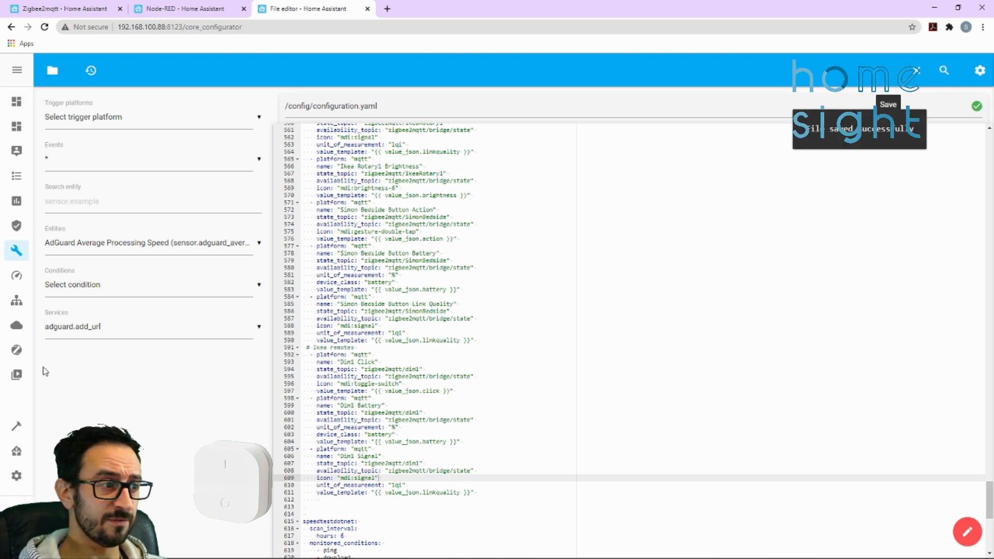
{"action": "left_click", "coordinate": [17, 477]}
{"action": "scroll", "coordinate": [540, 311], "scroll_direction": "down", "scroll_amount": 5}
{"action": "scroll", "coordinate": [570, 402], "scroll_direction": "up", "scroll_amount": 2}
{"action": "left_click", "coordinate": [575, 536]}
{"action": "left_click", "coordinate": [625, 225]}
Restart the Home Assistant server and confirm the restart
{"action": "scroll", "coordinate": [308, 336], "scroll_direction": "down", "scroll_amount": 6}
{"action": "scroll", "coordinate": [450, 437], "scroll_direction": "up", "scroll_amount": 6}
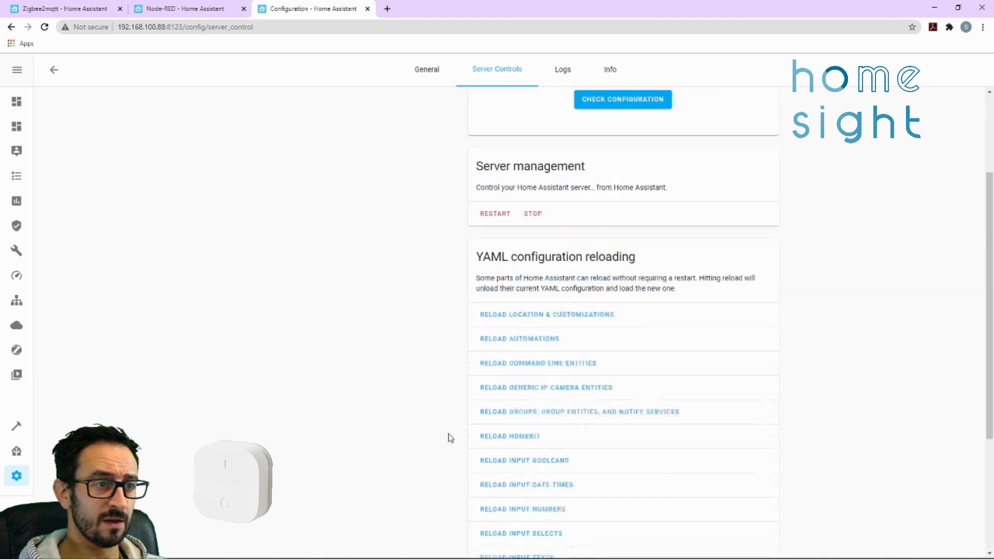
{"action": "left_click", "coordinate": [506, 350]}
{"action": "left_click", "coordinate": [579, 345]}
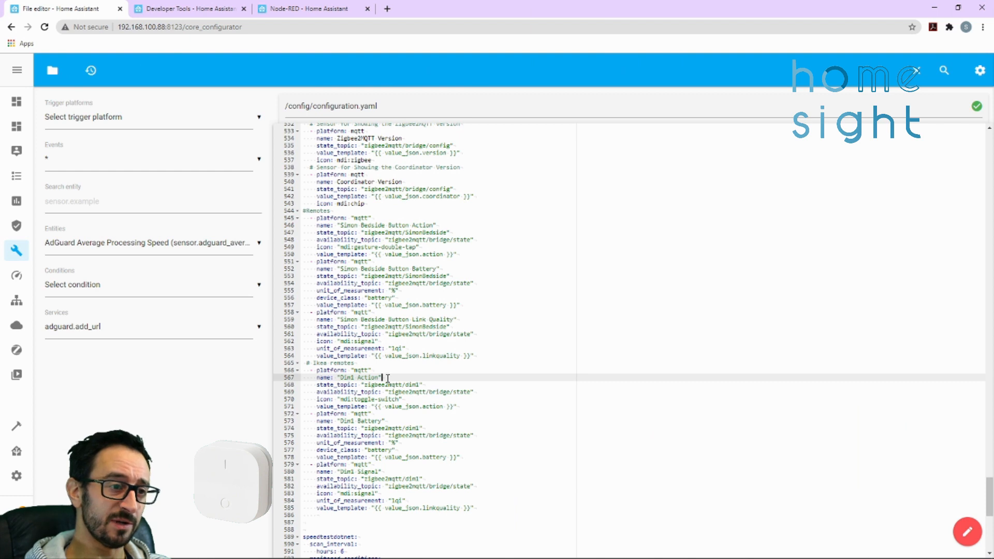
Examine the Dim1 Action sensor's name and its value_json.action value template in configuration.yaml
{"action": "left_click_drag", "start_coordinate": [358, 377], "coordinate": [379, 376]}
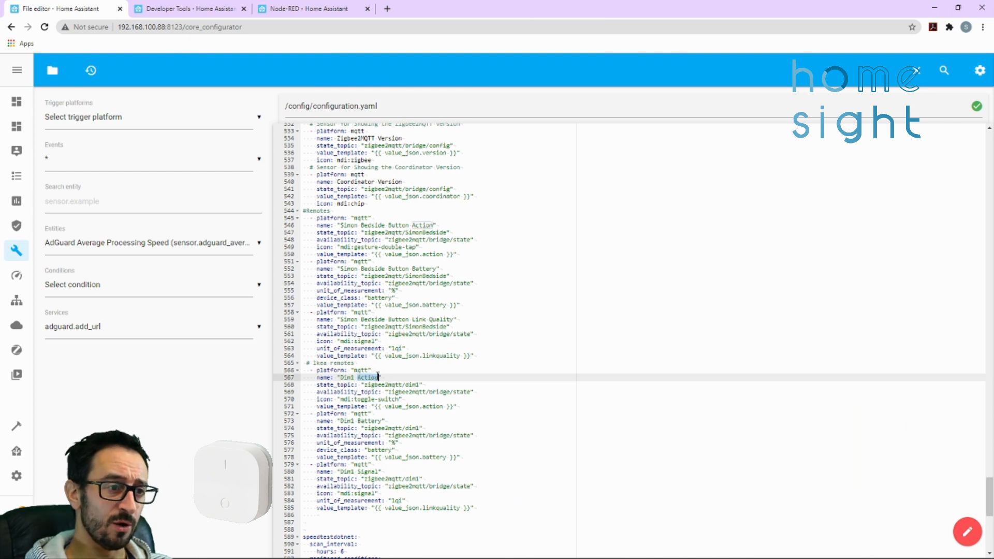
{"action": "left_click_drag", "start_coordinate": [385, 407], "coordinate": [421, 406]}
{"action": "left_click", "coordinate": [437, 406]}
{"action": "left_click", "coordinate": [425, 407]}
{"action": "double_click", "coordinate": [425, 406]}
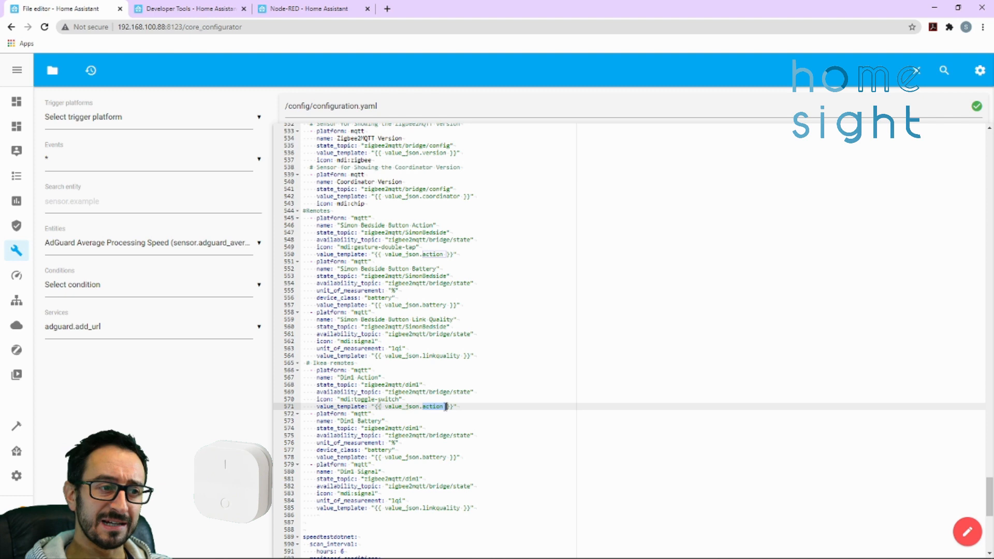
{"action": "left_click_drag", "start_coordinate": [340, 377], "coordinate": [389, 378]}
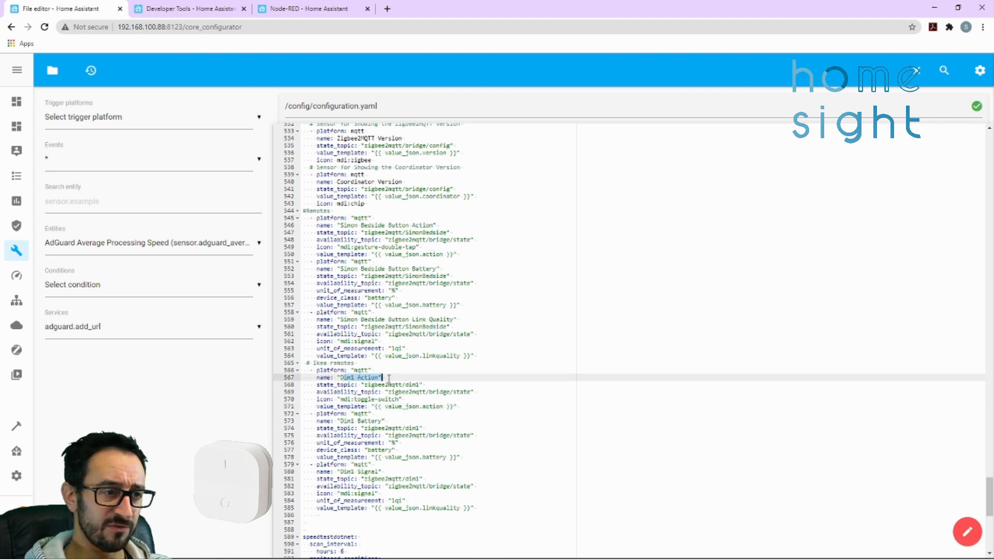
In the Node-RED Demo flow, add an events: state node and wire it to the msg.payload debug node, disconnecting the Dim 1 node
{"action": "left_click", "coordinate": [311, 9]}
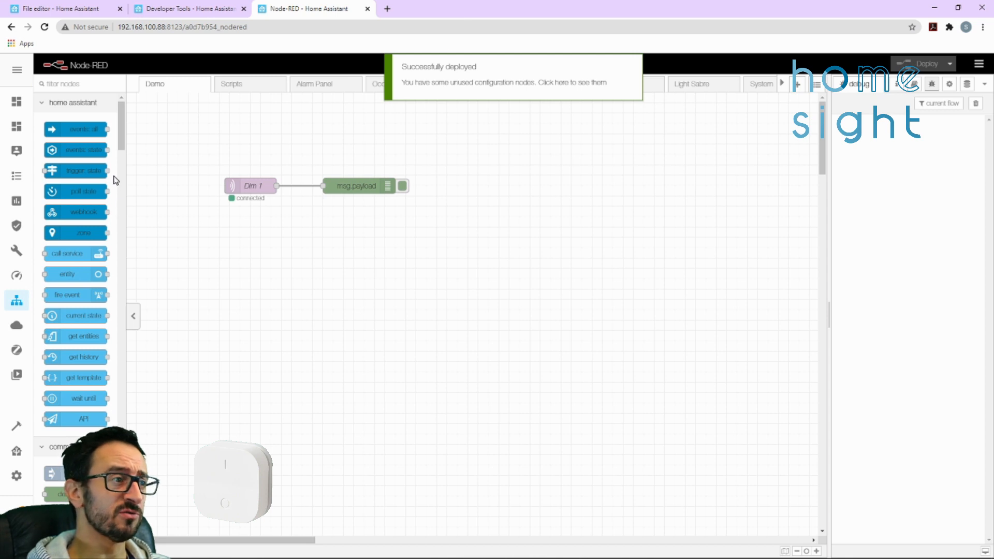
{"action": "mouse_move", "coordinate": [73, 151]}
{"action": "left_mouse_down"}
{"action": "mouse_move", "coordinate": [347, 273]}
{"action": "mouse_move", "coordinate": [313, 247]}
{"action": "mouse_move", "coordinate": [324, 185]}
{"action": "mouse_move", "coordinate": [456, 207]}
{"action": "mouse_move", "coordinate": [456, 249]}
{"action": "left_mouse_up"}
{"action": "left_click", "coordinate": [310, 186]}
{"action": "key", "text": "Delete"}
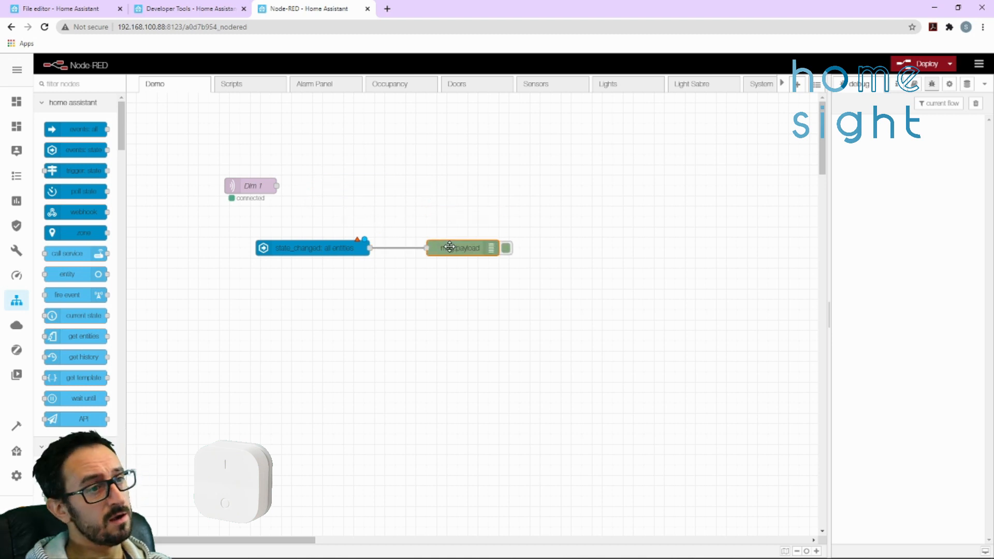
Set the events: state node's entity ID to sensor.dim1_action with exact matching and no state condition
{"action": "double_click", "coordinate": [329, 250]}
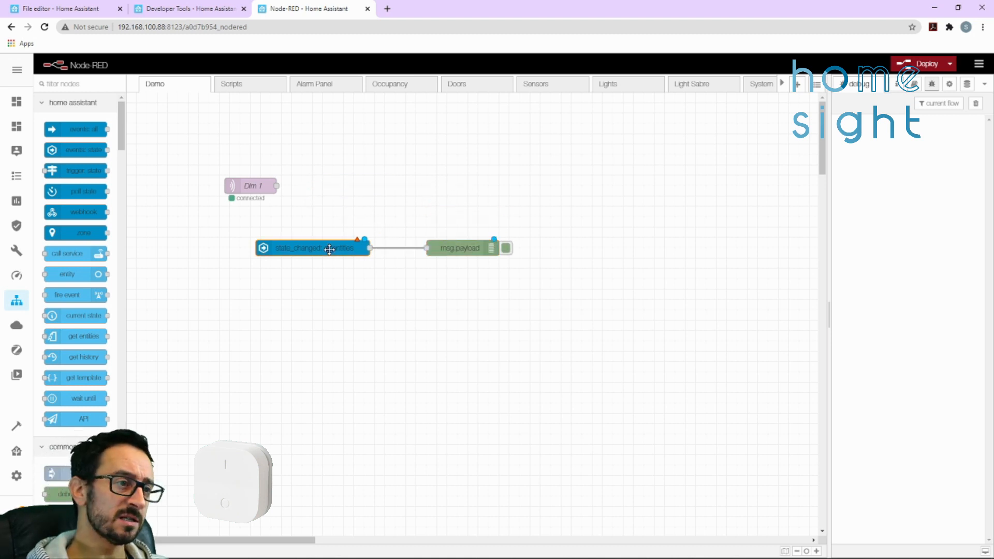
{"action": "left_click", "coordinate": [759, 209]}
{"action": "left_click", "coordinate": [746, 209]}
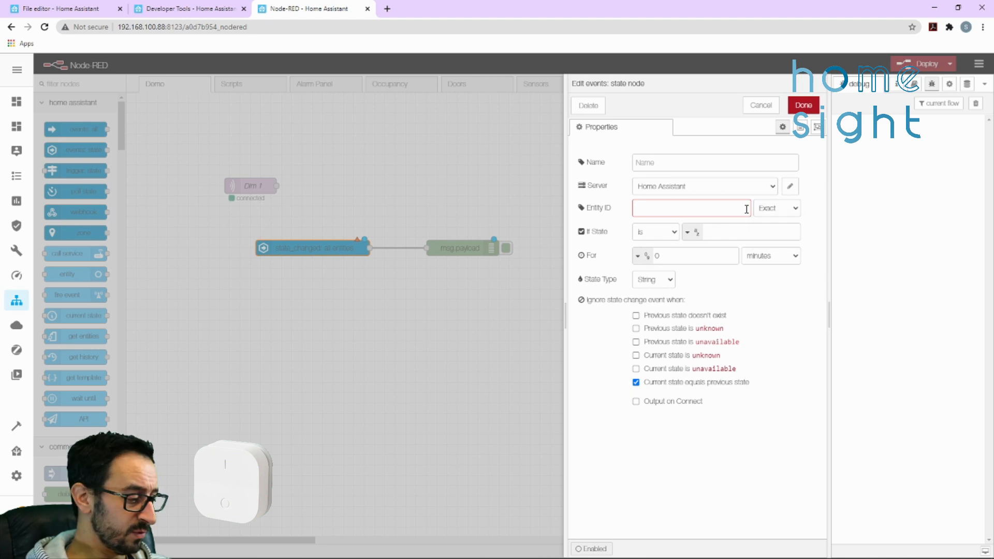
{"action": "type", "text": "sensor.dim"}
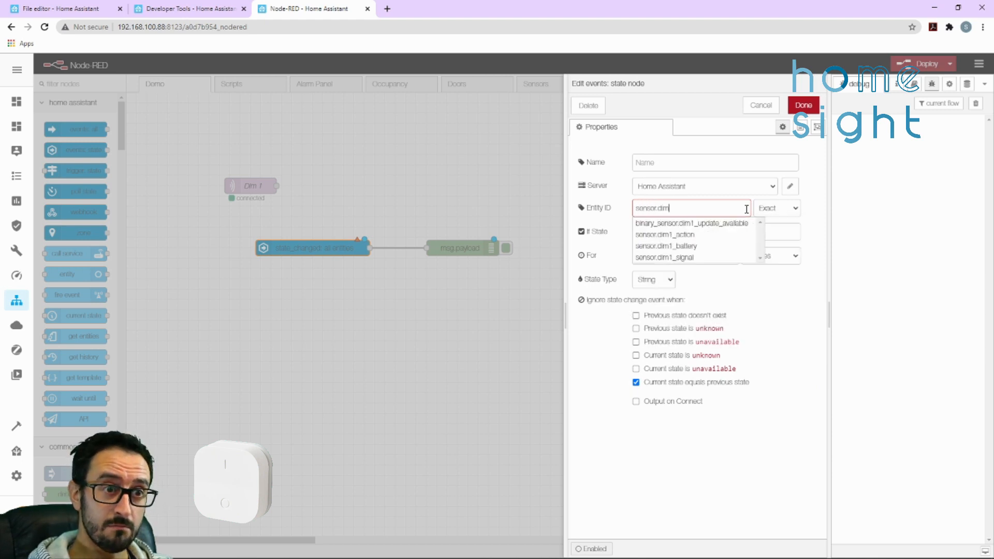
{"action": "left_click", "coordinate": [664, 236]}
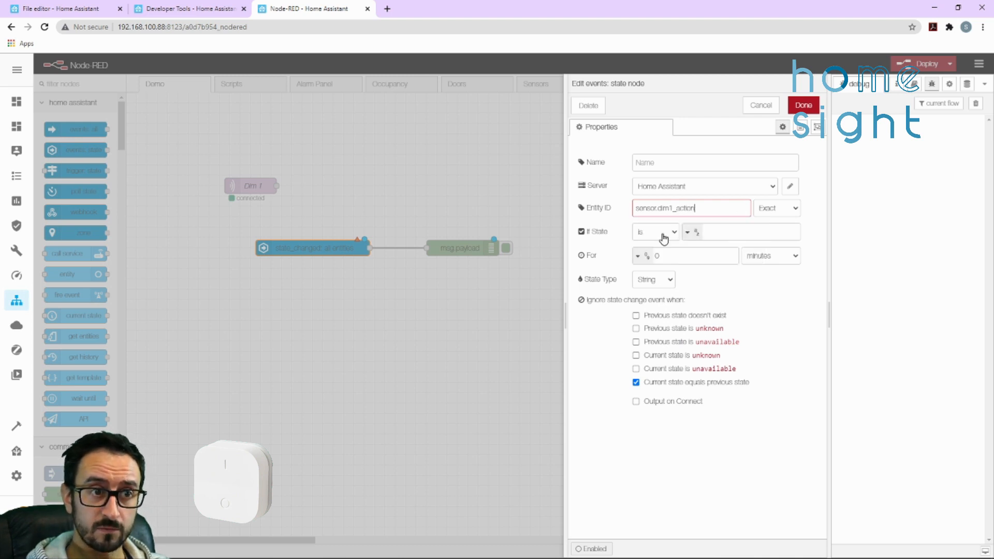
{"action": "left_click", "coordinate": [733, 233]}
{"action": "left_click", "coordinate": [728, 126]}
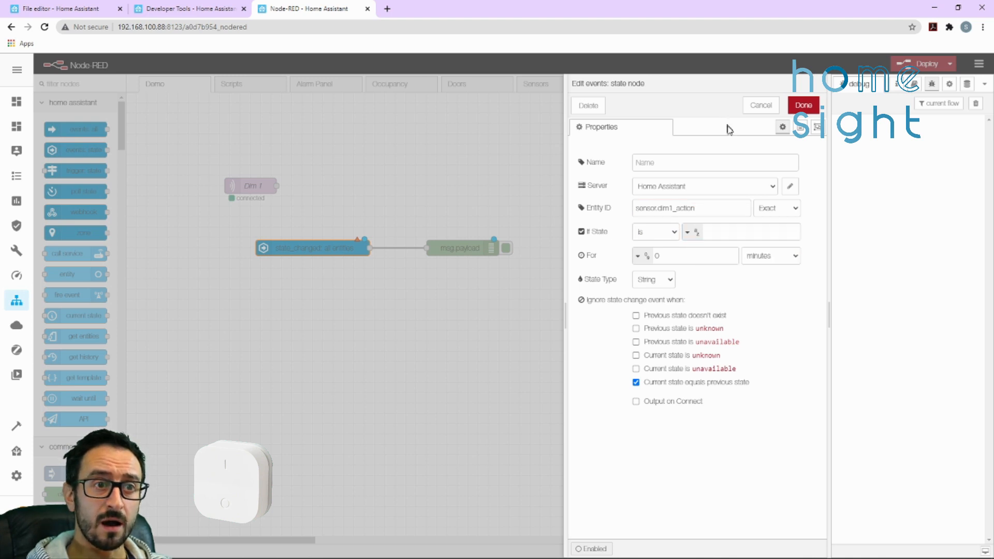
{"action": "left_click", "coordinate": [809, 110]}
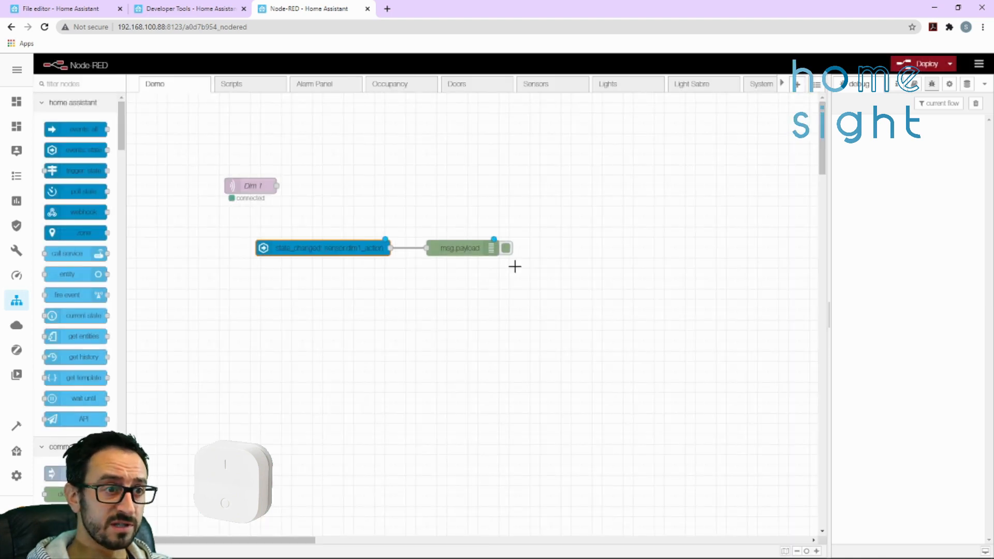
Deploy the flow and move the msg.payload debug node slightly farther from the state node
{"action": "key", "text": "ctrl+d"}
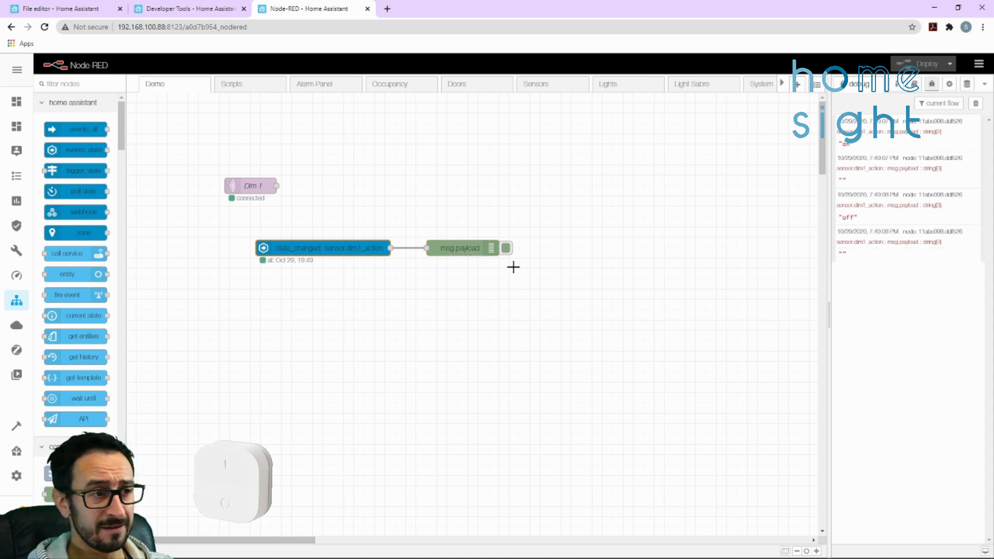
{"action": "left_click_drag", "start_coordinate": [473, 249], "coordinate": [503, 249]}
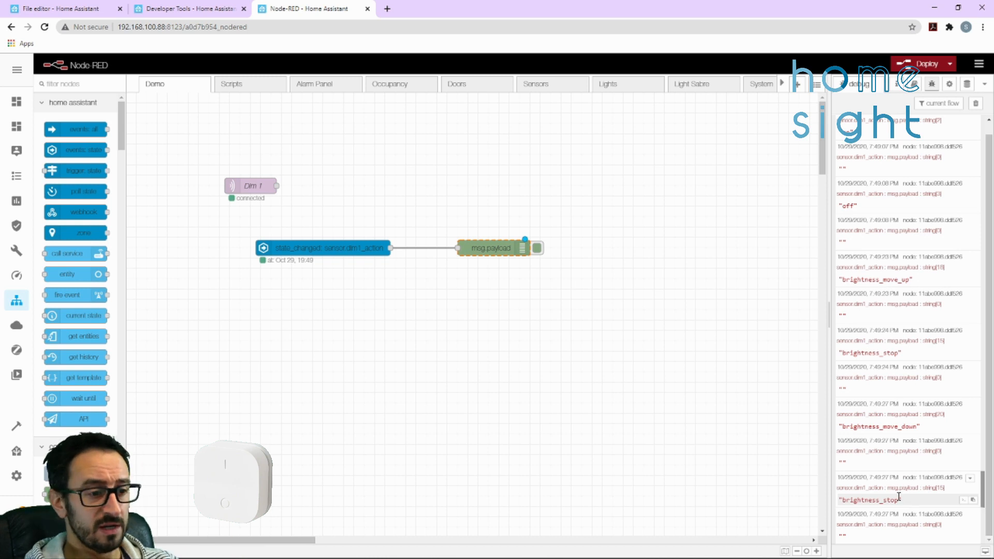
Deploy the flow and paste a copy of the Dim 1 MQTT node below the state node
{"action": "key", "text": "ctrl+d"}
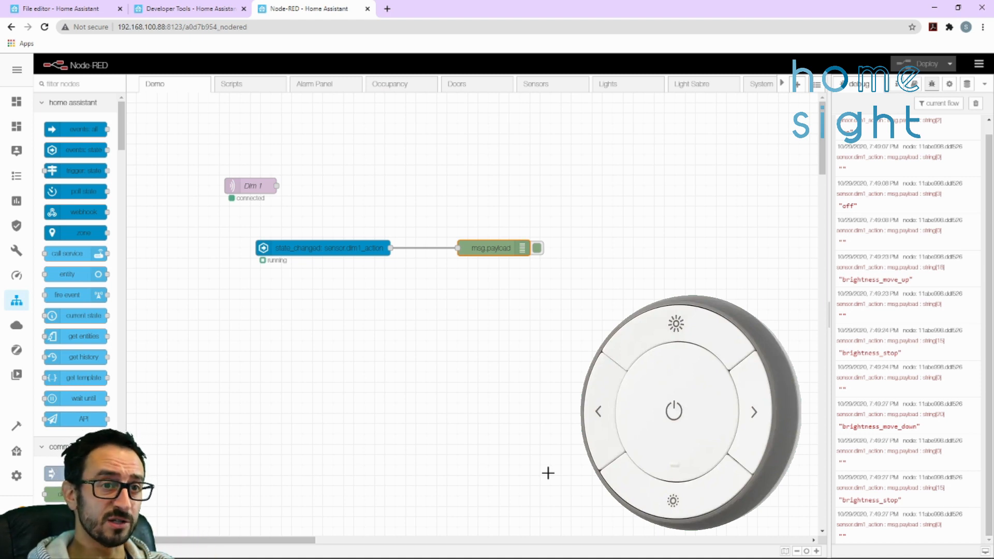
{"action": "key", "text": "ctrl+v"}
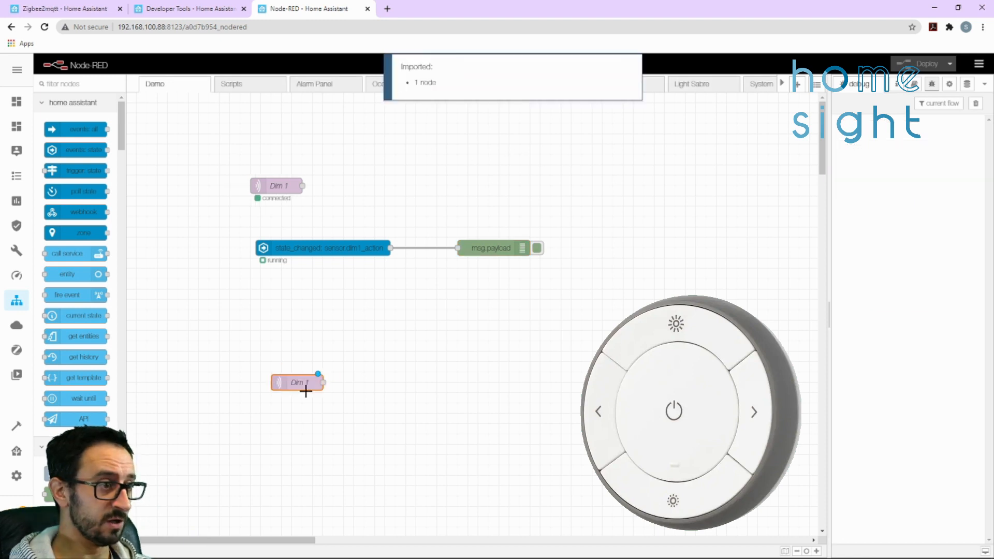
{"action": "left_click", "coordinate": [306, 390]}
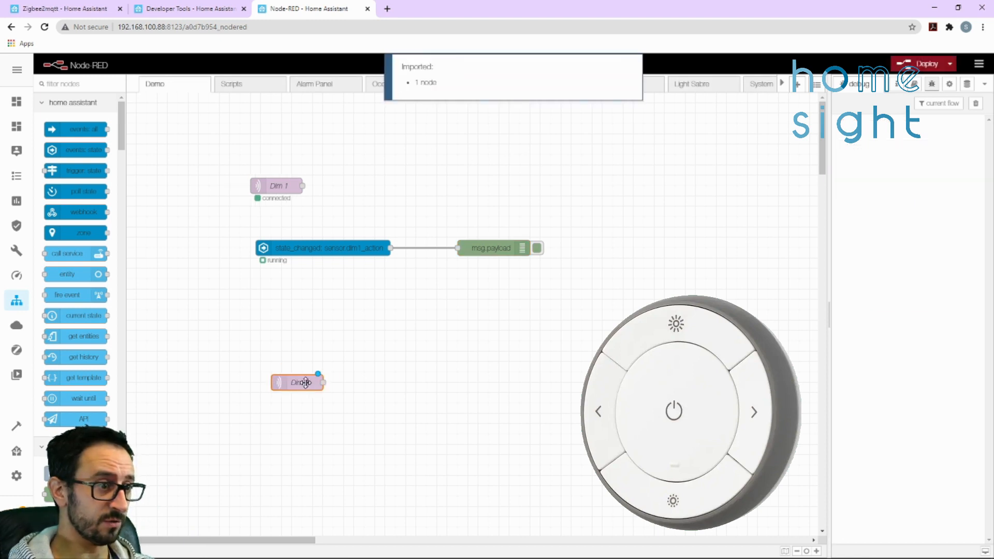
Set the copied Dim 1 node's topic to zigbee2mqtt/multi1, using the IKEA remote's friendly name from the Zigbee2MQTT device list
{"action": "double_click", "coordinate": [305, 383]}
{"action": "left_click", "coordinate": [96, 9]}
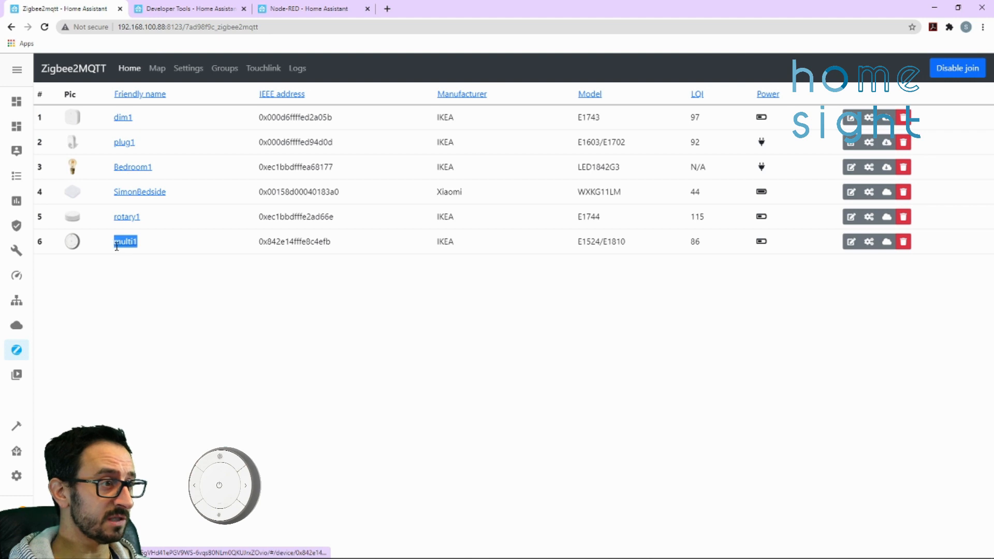
{"action": "left_click", "coordinate": [307, 9]}
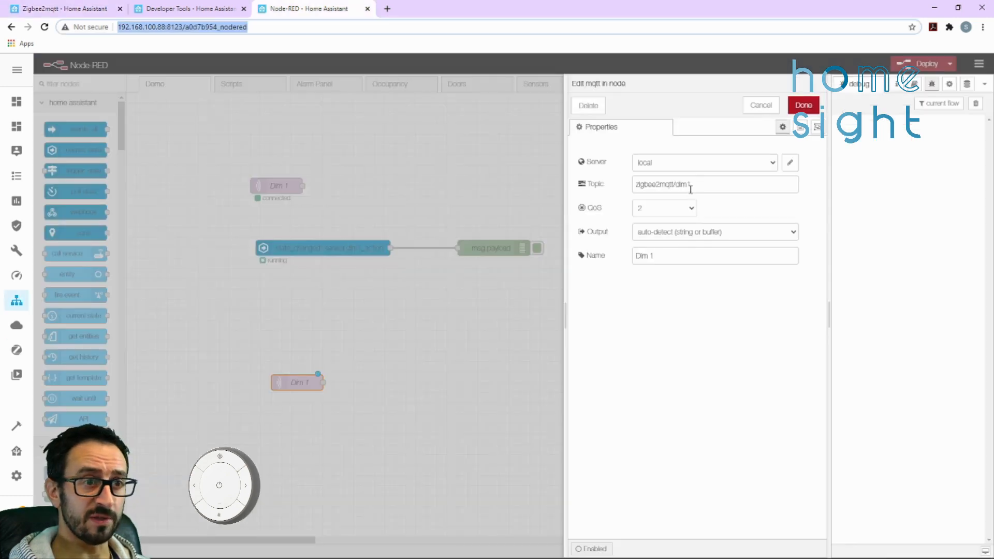
{"action": "left_click_drag", "start_coordinate": [696, 185], "coordinate": [687, 186]}
{"action": "type", "text": "multi1"}
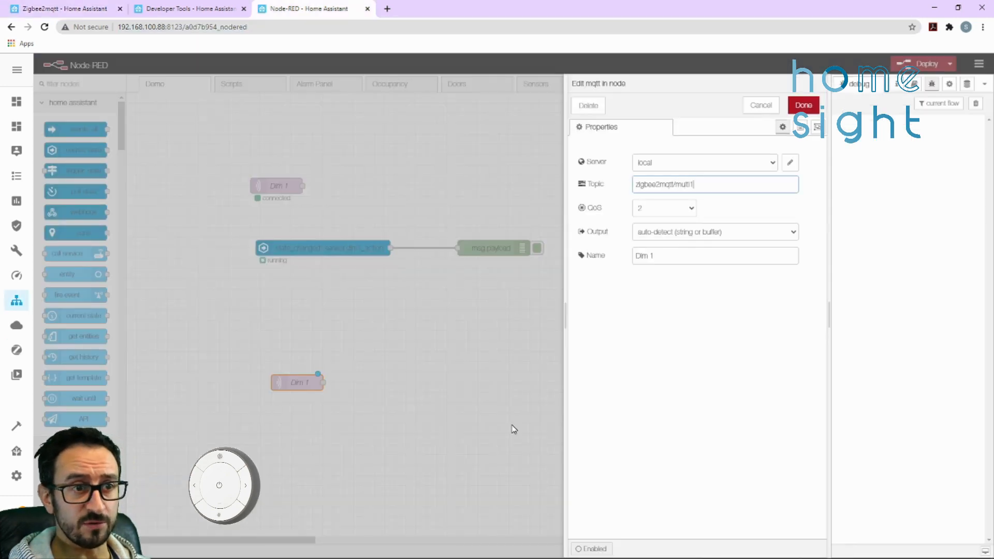
{"action": "left_click", "coordinate": [804, 105]}
Disconnect the state node from the msg.payload debug node, wire the copied Dim 1 node to it instead, and deploy the flow
{"action": "left_click", "coordinate": [503, 250]}
{"action": "left_click", "coordinate": [446, 247]}
{"action": "key", "text": "Delete"}
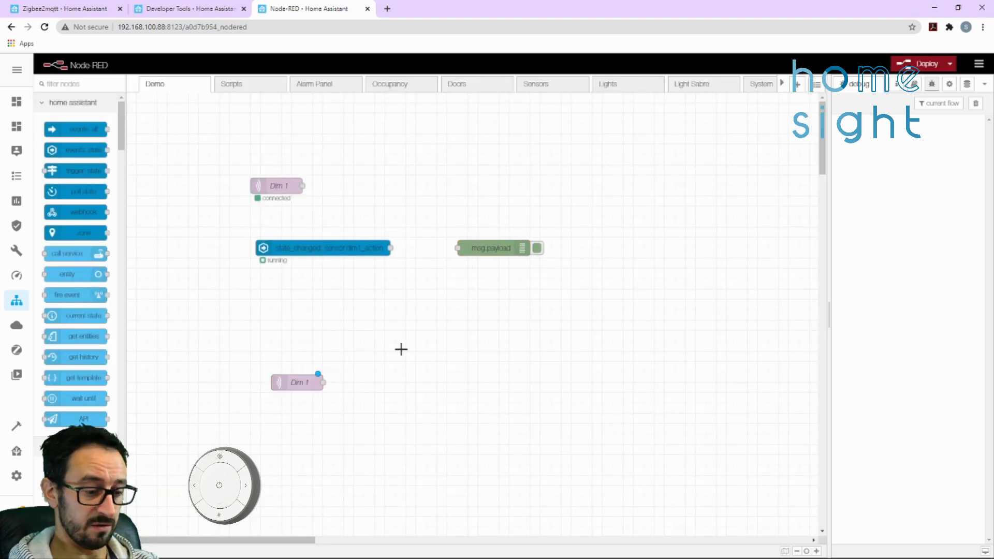
{"action": "left_click_drag", "start_coordinate": [320, 381], "coordinate": [457, 248]}
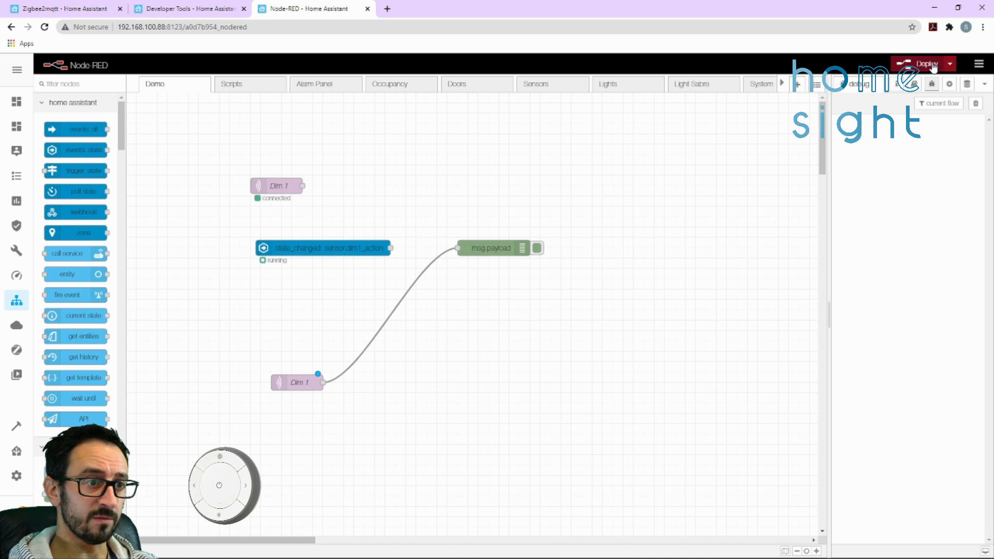
{"action": "left_click", "coordinate": [926, 64]}
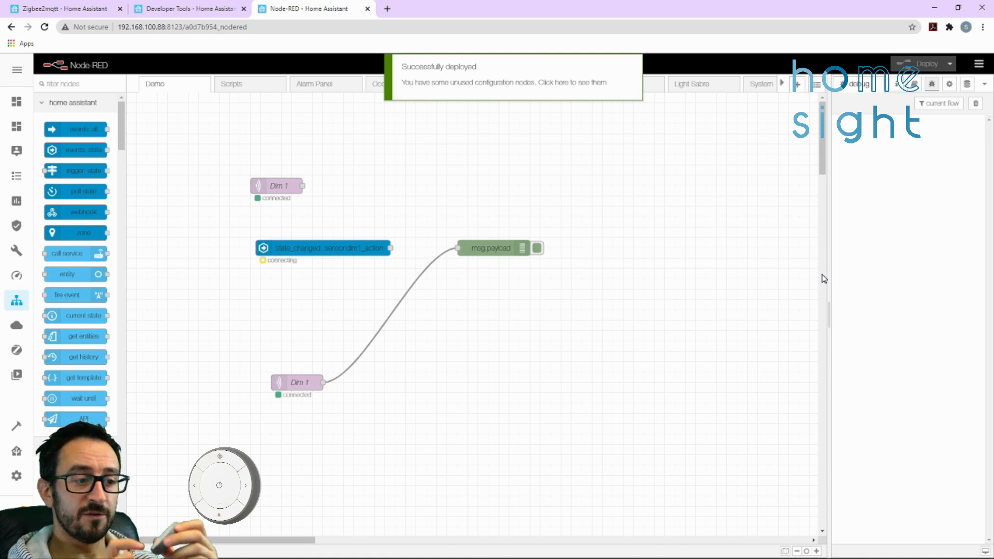
Examine the action value sent by the remote's power button in the debug messages, clearing the log between tests
{"action": "left_click", "coordinate": [975, 103]}
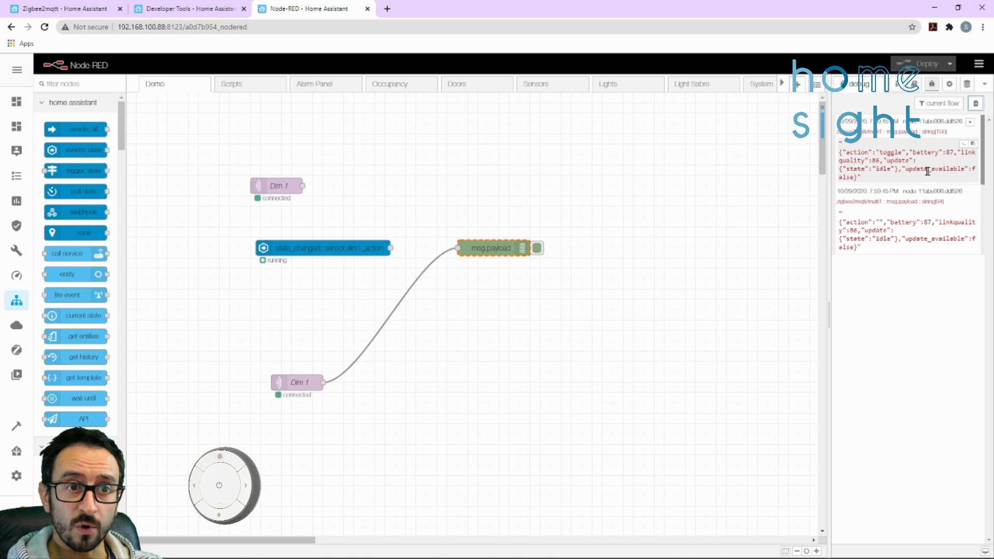
{"action": "double_click", "coordinate": [882, 152]}
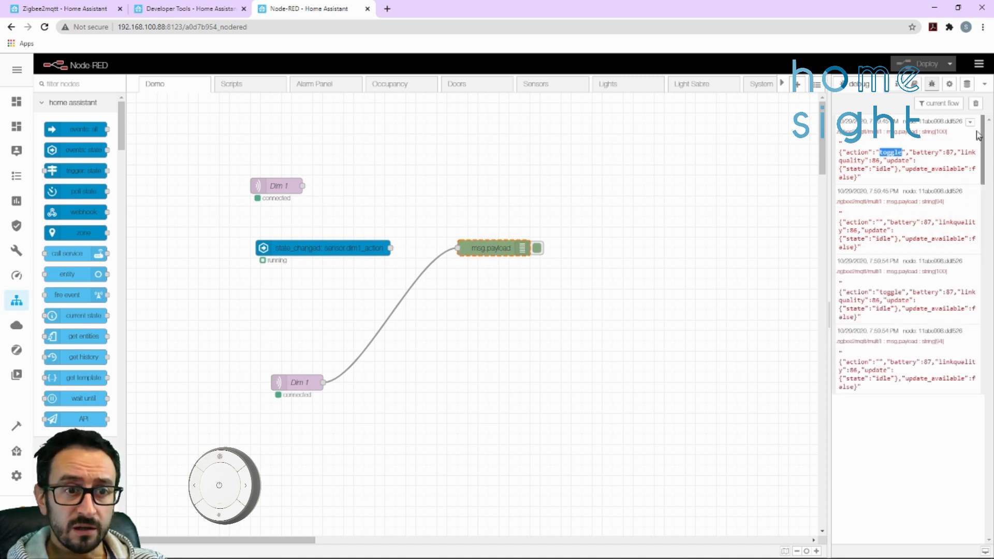
{"action": "left_click", "coordinate": [976, 104]}
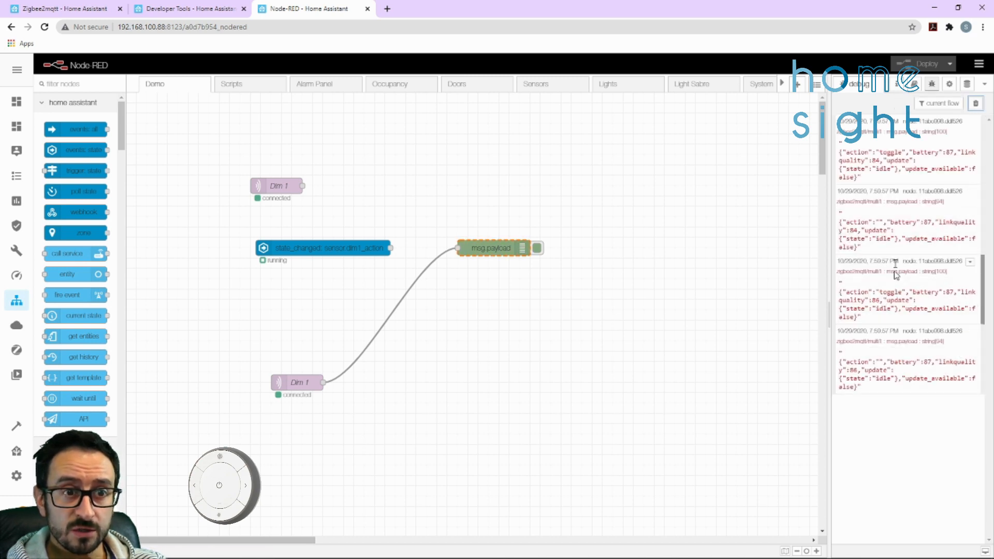
{"action": "left_click", "coordinate": [976, 104]}
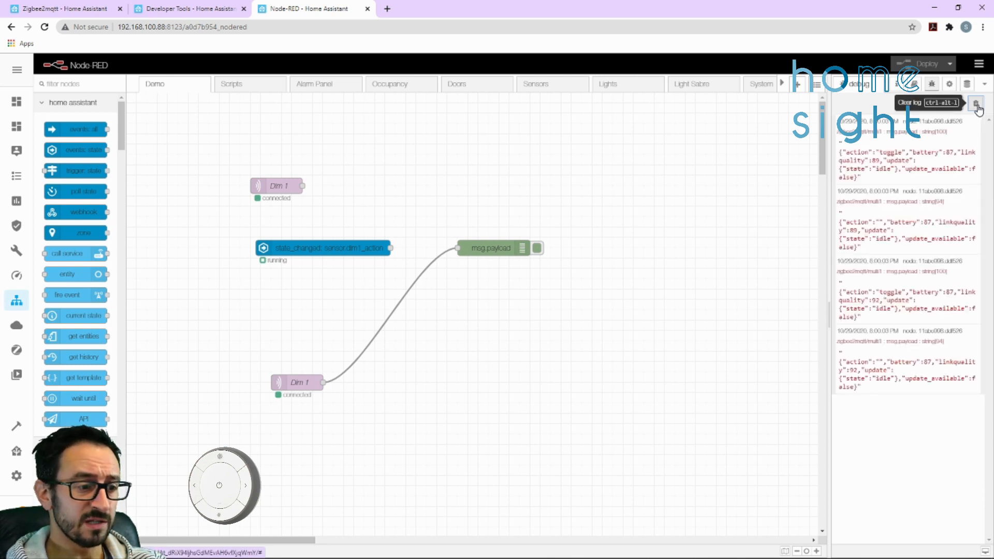
Clear the debug log and examine the action values sent by the remote's right and left arrow buttons
{"action": "left_click", "coordinate": [976, 105]}
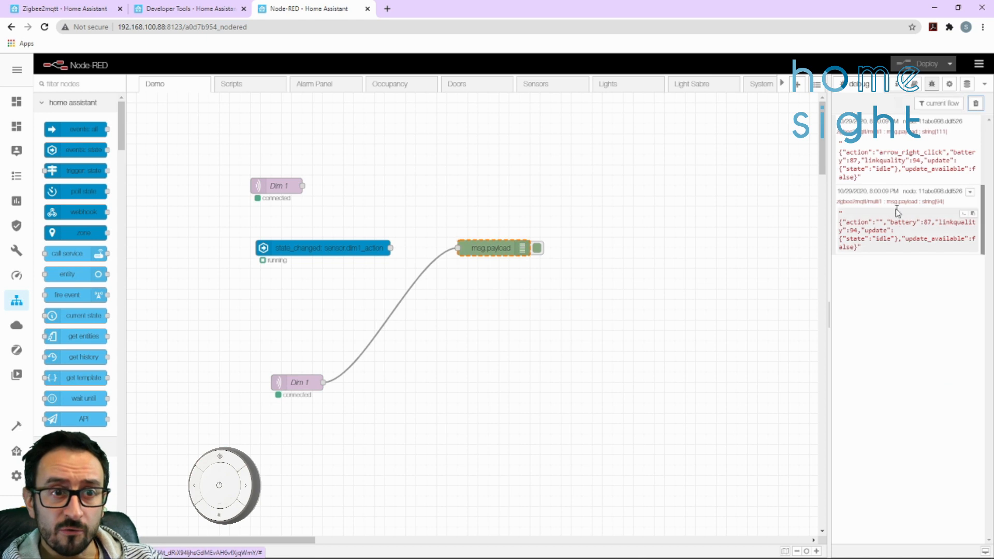
{"action": "left_click", "coordinate": [976, 104]}
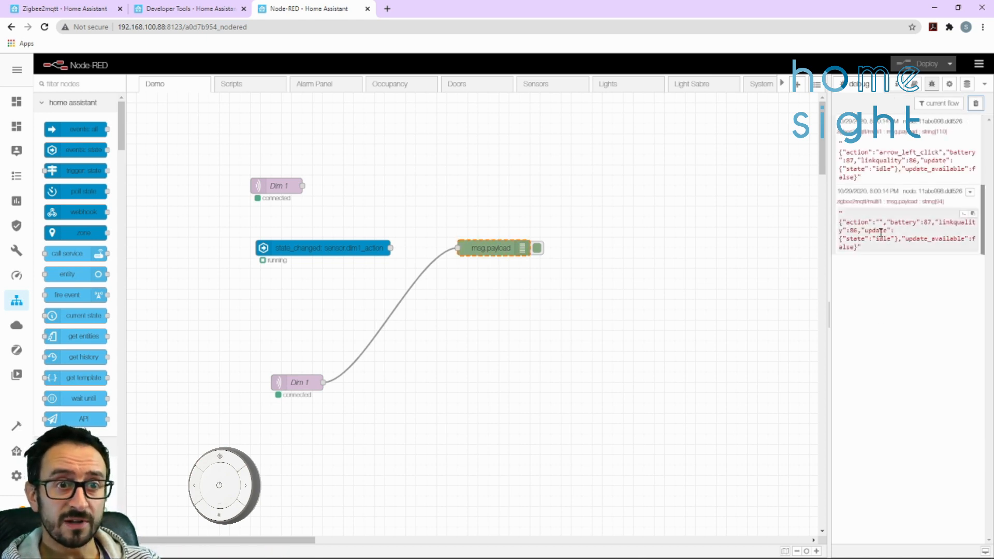
{"action": "left_click_drag", "start_coordinate": [867, 222], "coordinate": [884, 223]}
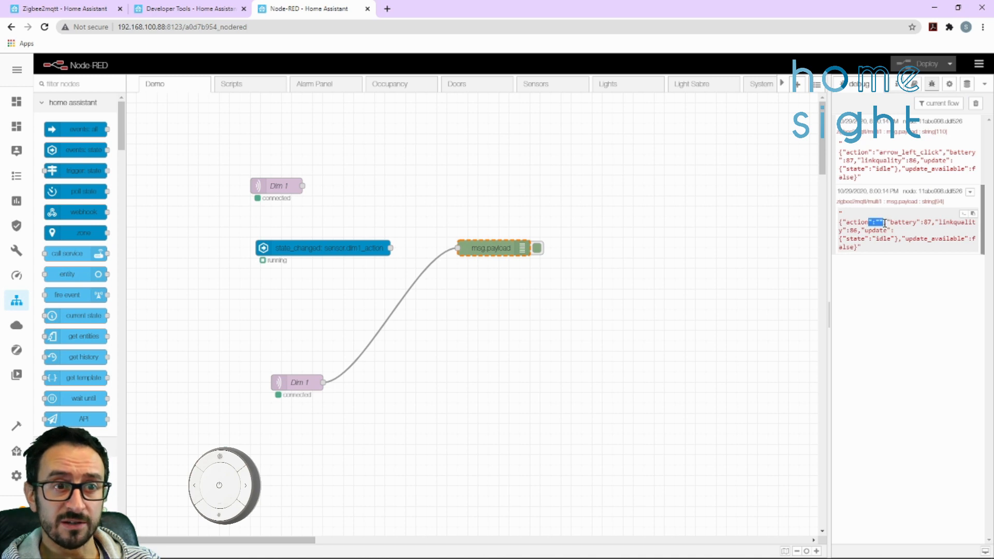
{"action": "left_click_drag", "start_coordinate": [879, 153], "coordinate": [934, 152]}
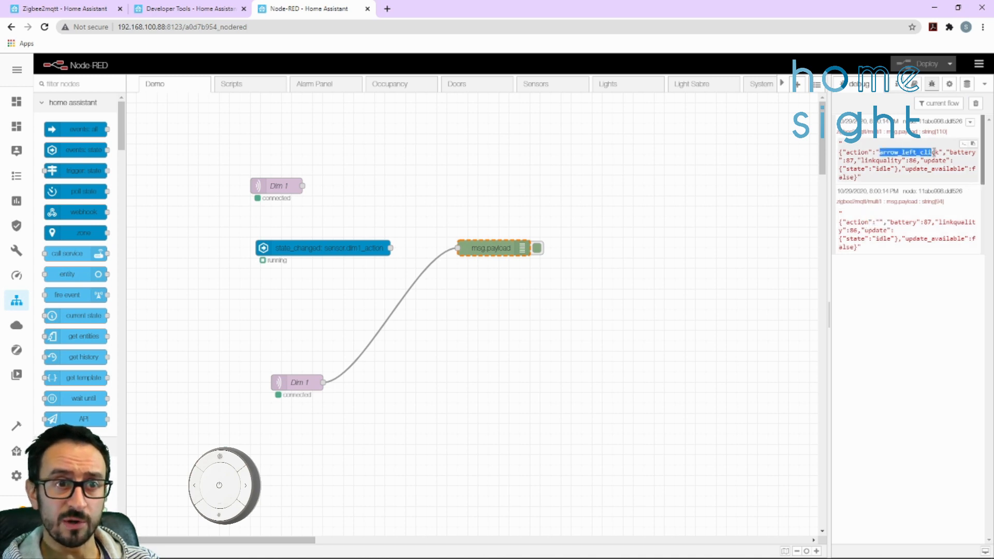
Clear the debug log and examine the action values sent by the remote's brightness up and brightness down buttons
{"action": "left_click", "coordinate": [975, 104]}
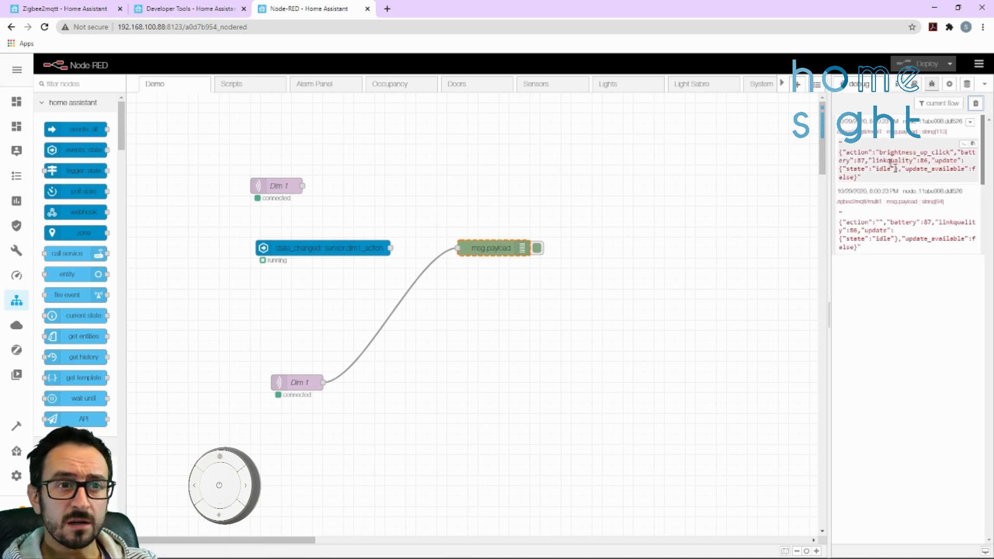
{"action": "left_click_drag", "start_coordinate": [880, 152], "coordinate": [928, 152]}
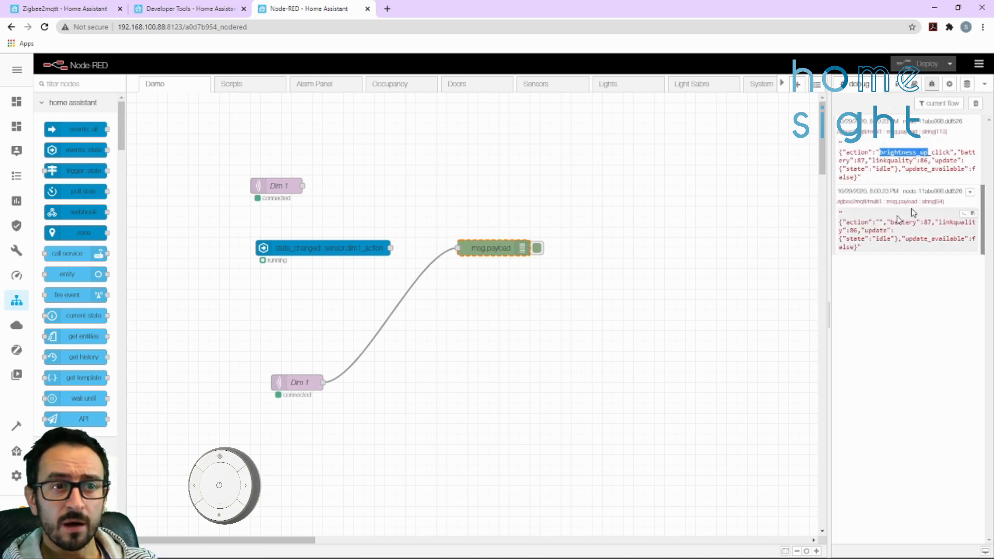
{"action": "left_click", "coordinate": [975, 103]}
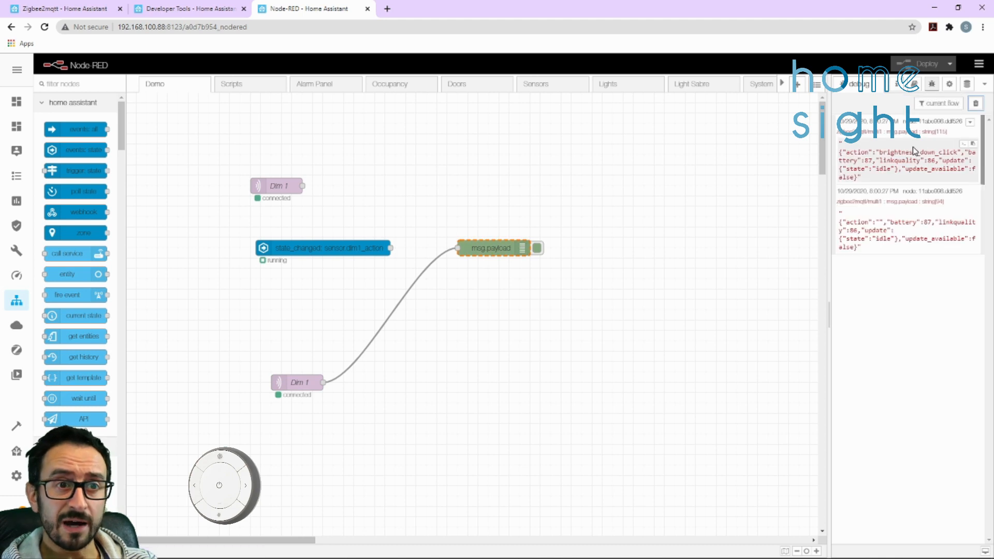
Clear the debug log and examine the action value sent when the remote's power button is held
{"action": "left_click", "coordinate": [975, 104]}
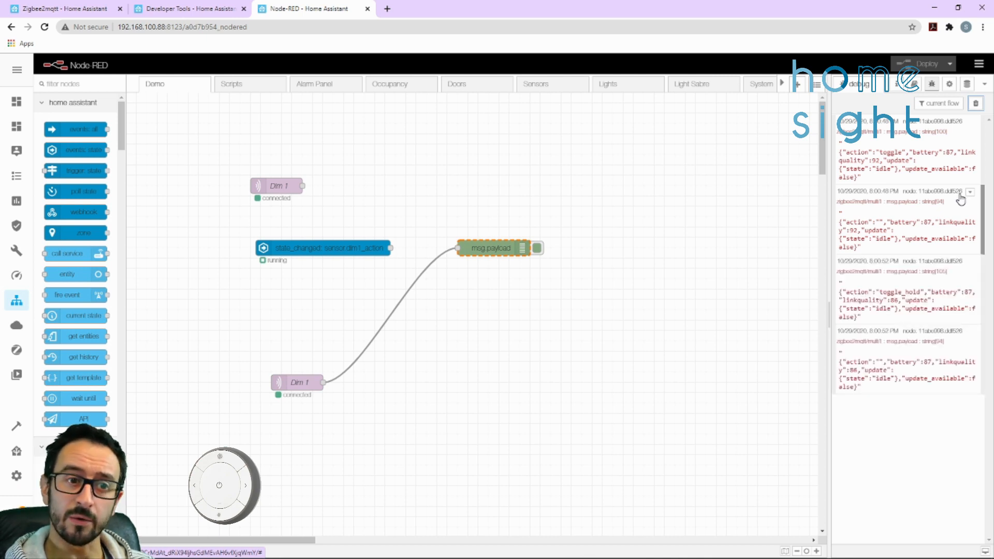
{"action": "left_click_drag", "start_coordinate": [875, 292], "coordinate": [924, 270]}
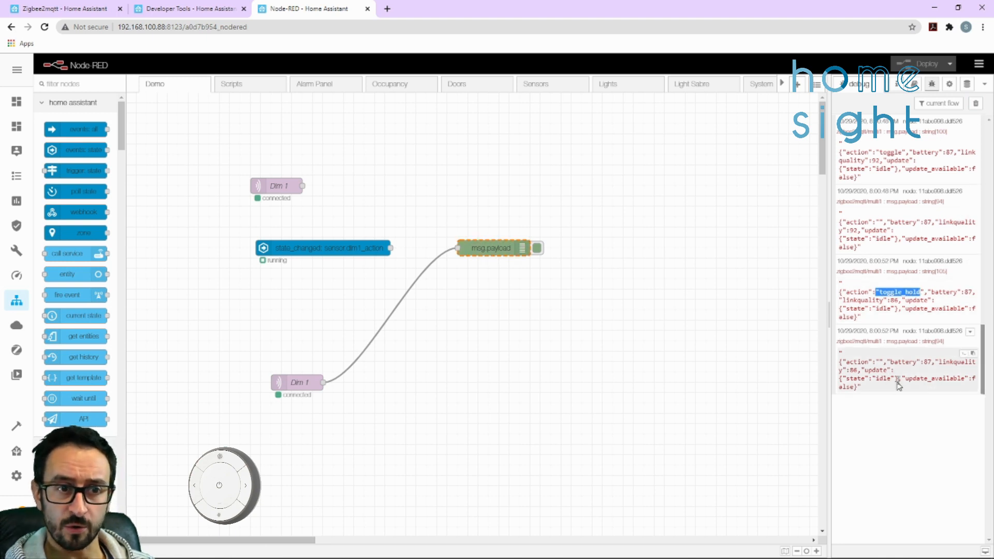
{"action": "left_click", "coordinate": [885, 293]}
{"action": "left_click_drag", "start_coordinate": [882, 293], "coordinate": [924, 289]}
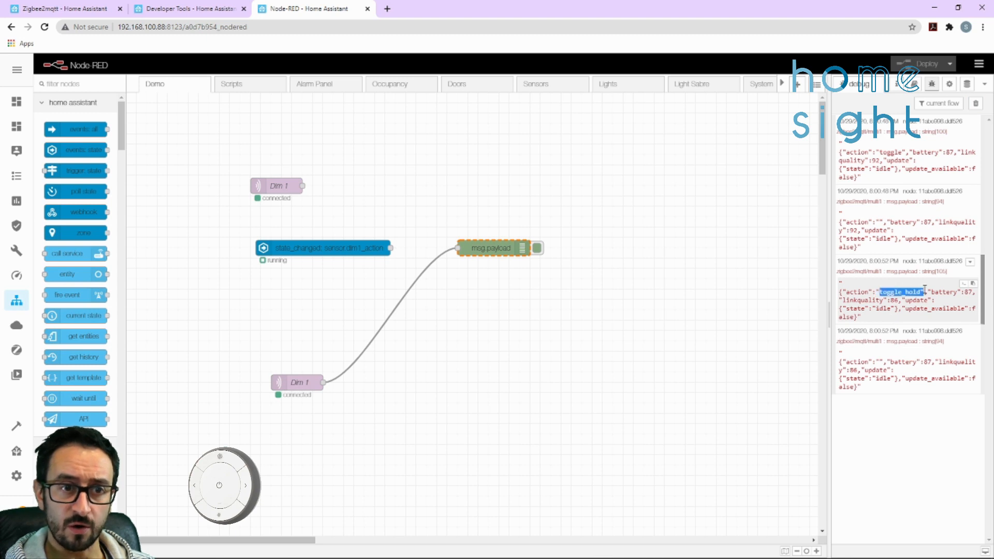
Clear the debug log, compare the action fields of a button's message and its follow-up message, and clear the log again
{"action": "left_click", "coordinate": [975, 103]}
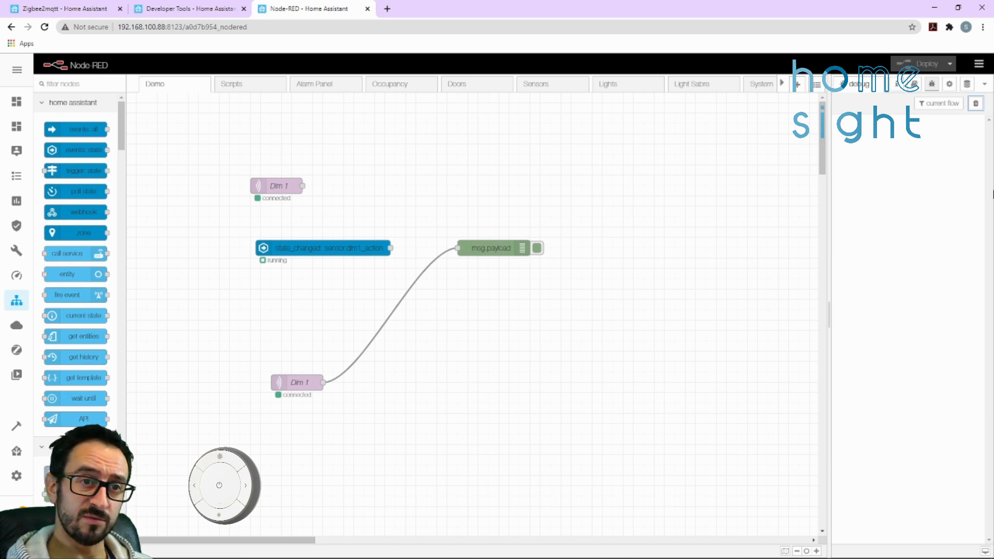
{"action": "left_click_drag", "start_coordinate": [868, 223], "coordinate": [851, 222]}
{"action": "left_click_drag", "start_coordinate": [872, 153], "coordinate": [859, 150]}
{"action": "left_click", "coordinate": [892, 153]}
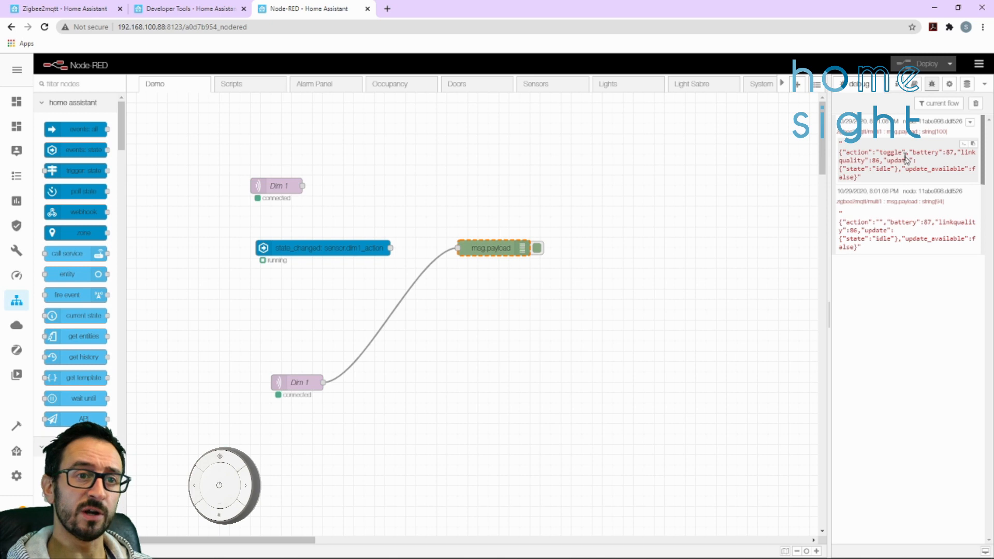
{"action": "left_click", "coordinate": [975, 102]}
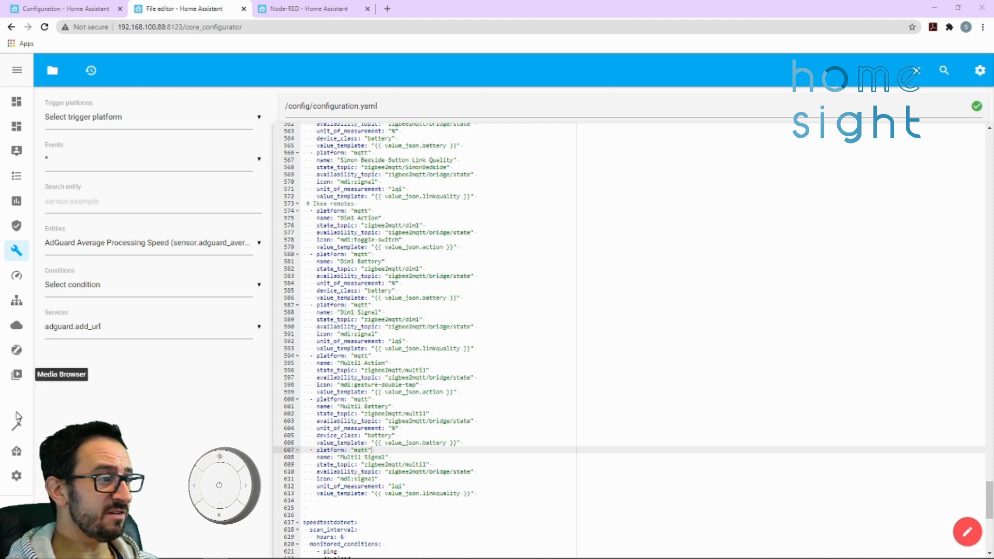
Validate the Home Assistant configuration from the server controls
{"action": "left_click", "coordinate": [27, 473]}
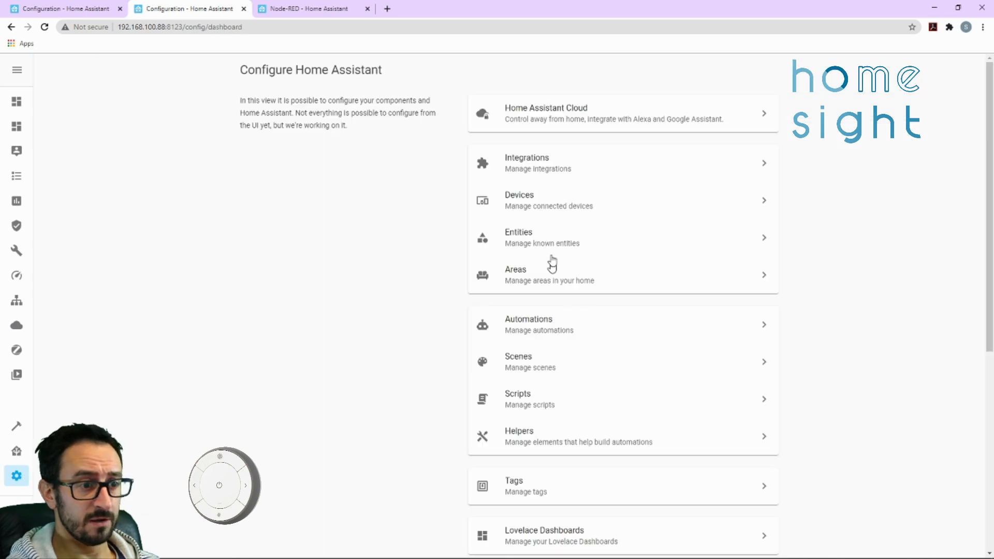
{"action": "scroll", "coordinate": [549, 455], "scroll_direction": "down", "scroll_amount": 5}
{"action": "left_click", "coordinate": [562, 476]}
{"action": "left_click", "coordinate": [595, 226]}
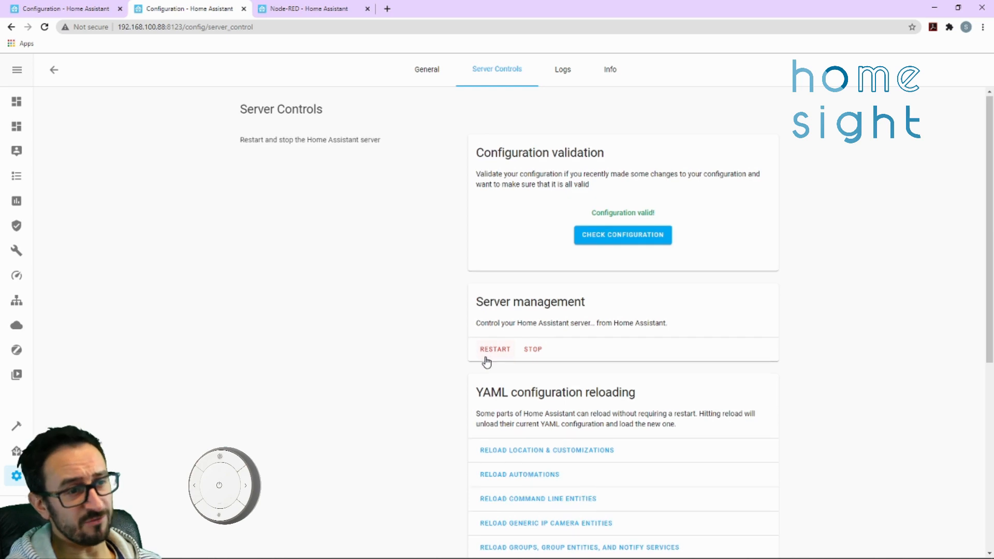
Reload the manually configured MQTT entities from the YAML configuration
{"action": "scroll", "coordinate": [485, 362], "scroll_direction": "down", "scroll_amount": 2}
{"action": "scroll", "coordinate": [527, 471], "scroll_direction": "down", "scroll_amount": 1}
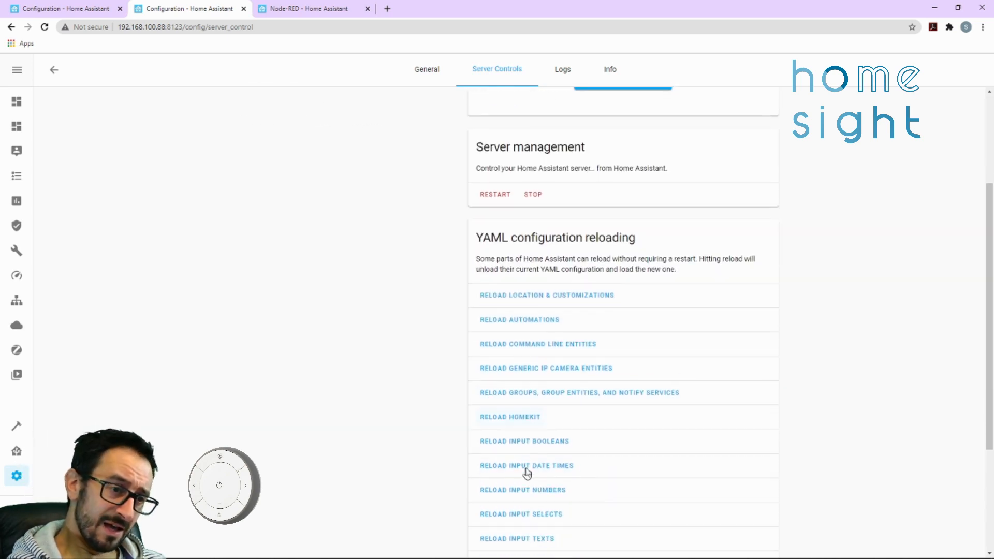
{"action": "scroll", "coordinate": [557, 397], "scroll_direction": "down", "scroll_amount": 2}
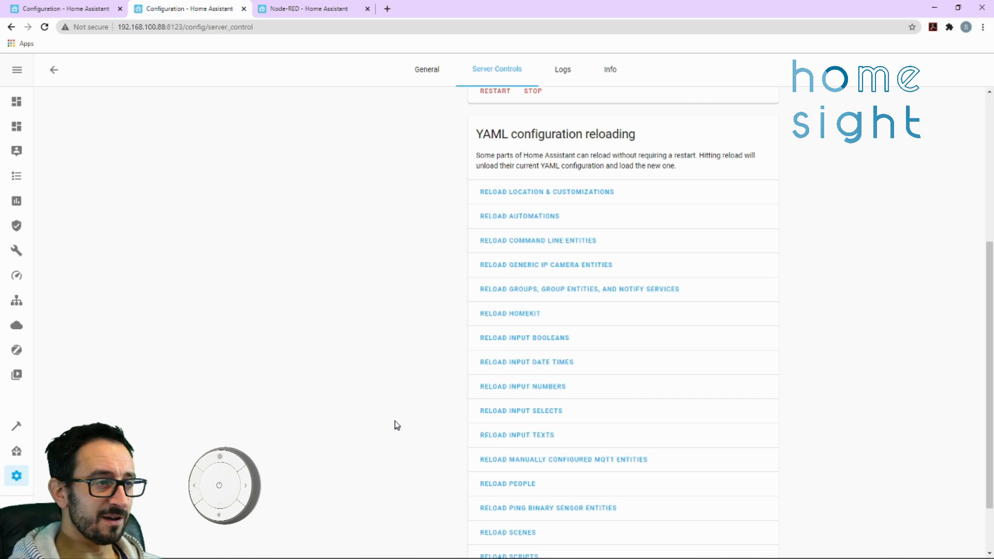
{"action": "scroll", "coordinate": [395, 420], "scroll_direction": "up", "scroll_amount": 2}
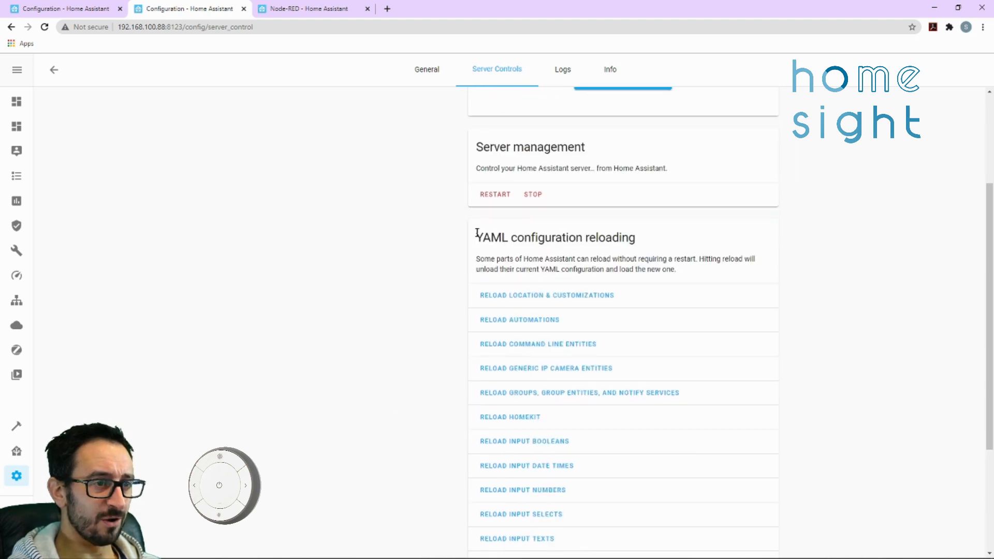
{"action": "scroll", "coordinate": [481, 173], "scroll_direction": "up", "scroll_amount": 1}
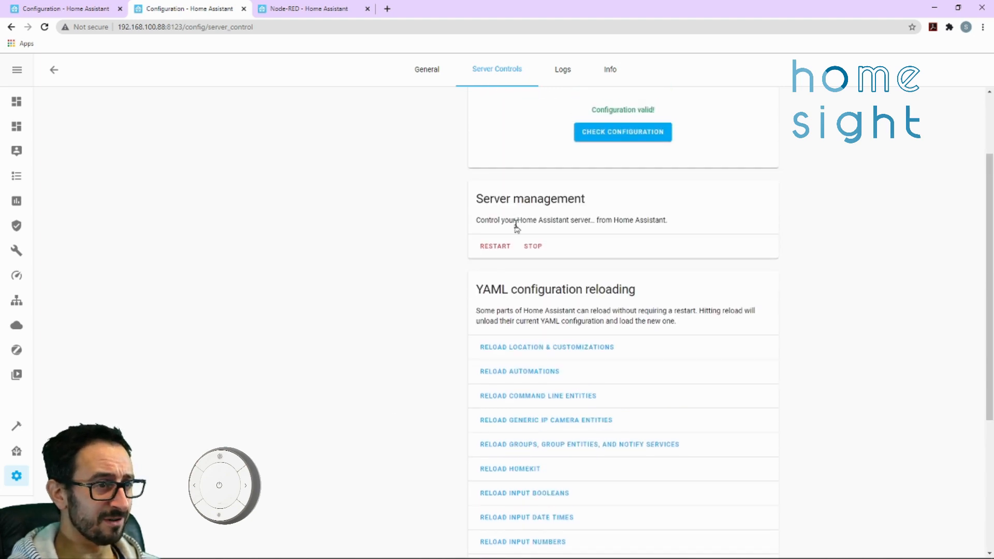
{"action": "scroll", "coordinate": [461, 293], "scroll_direction": "down", "scroll_amount": 4}
{"action": "left_click", "coordinate": [582, 396]}
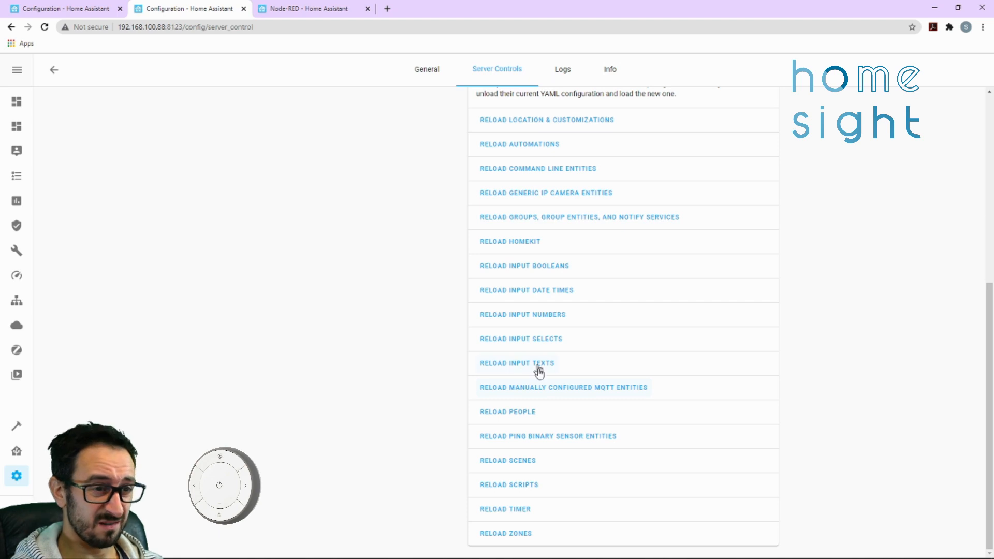
{"action": "scroll", "coordinate": [380, 339], "scroll_direction": "up", "scroll_amount": 6}
{"action": "scroll", "coordinate": [380, 339], "scroll_direction": "down", "scroll_amount": 1}
{"action": "scroll", "coordinate": [284, 195], "scroll_direction": "up", "scroll_amount": 1}
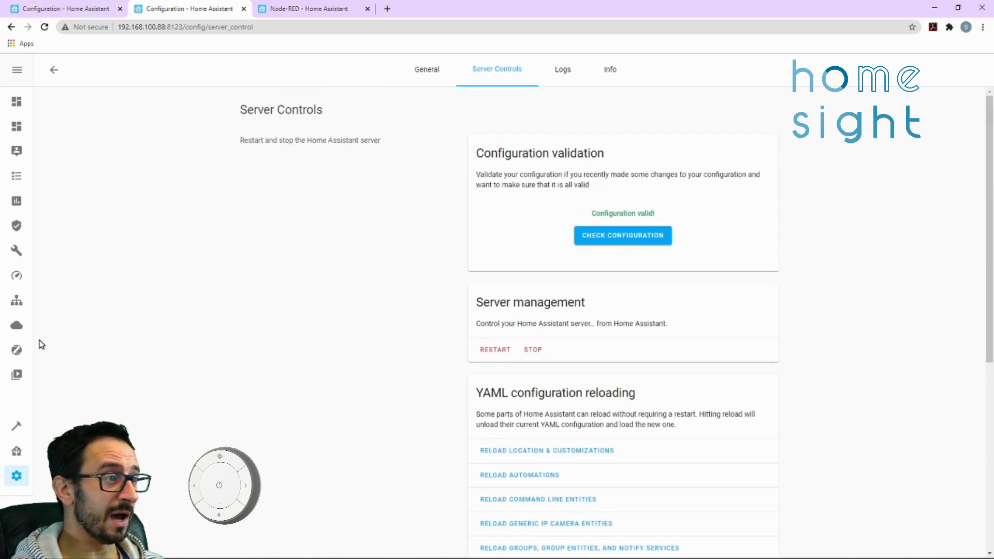
Search the entity states in Developer Tools for multi1
{"action": "left_click", "coordinate": [17, 429]}
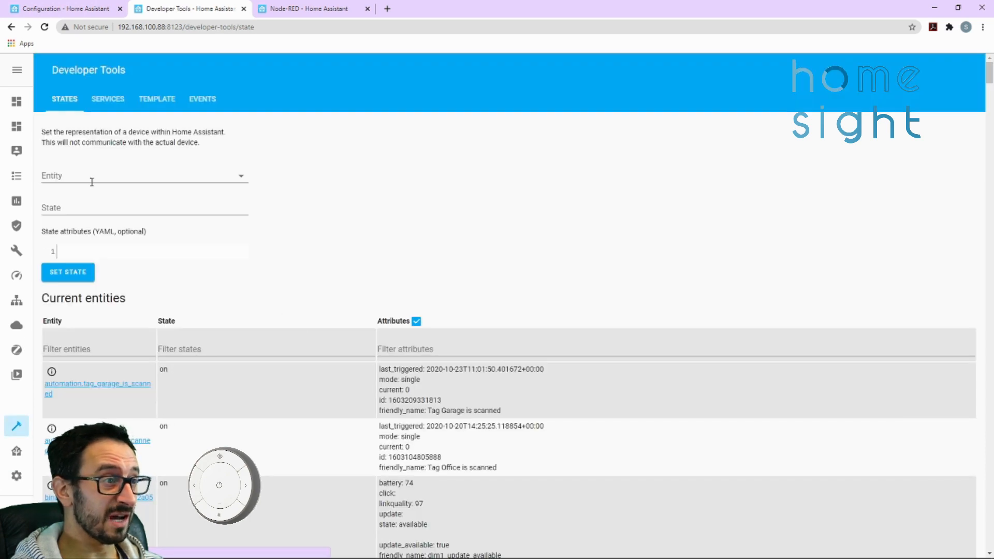
{"action": "key", "text": "ctrl+f"}
{"action": "type", "text": "multi1"}
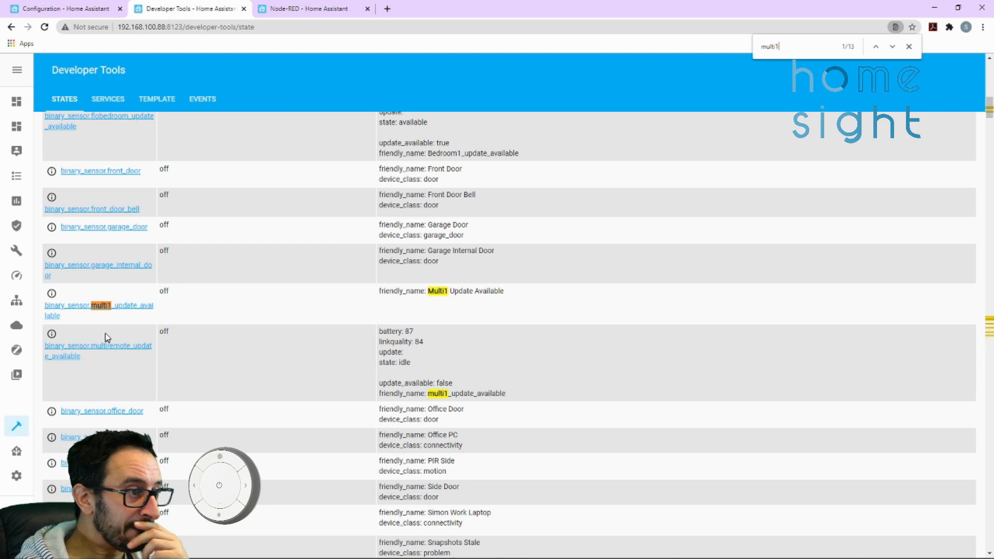
Go through the matches for multi1 in the entity states and check the remote's action, battery and signal sensors
{"action": "left_click", "coordinate": [891, 47]}
{"action": "left_click", "coordinate": [891, 47]}
{"action": "left_click", "coordinate": [891, 47]}
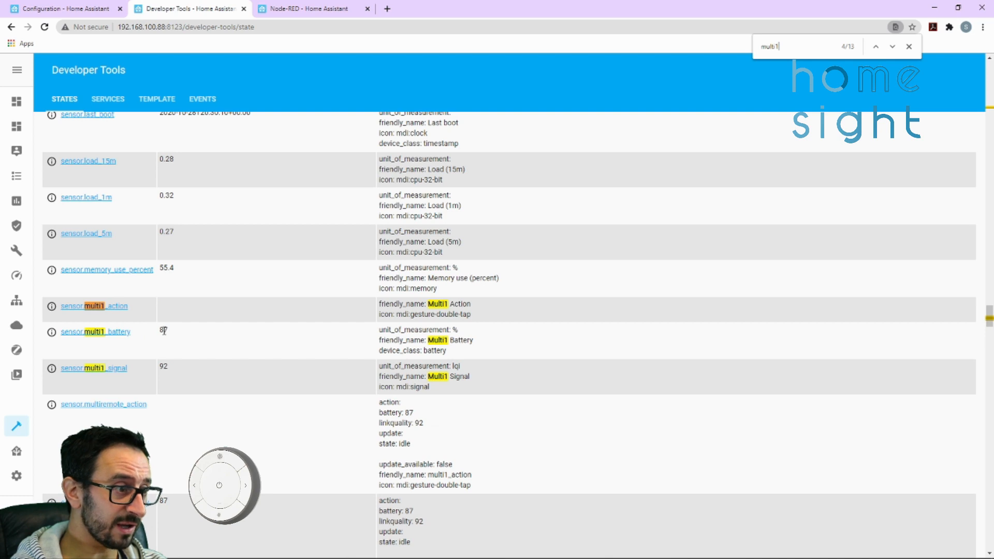
{"action": "left_click_drag", "start_coordinate": [164, 330], "coordinate": [174, 355]}
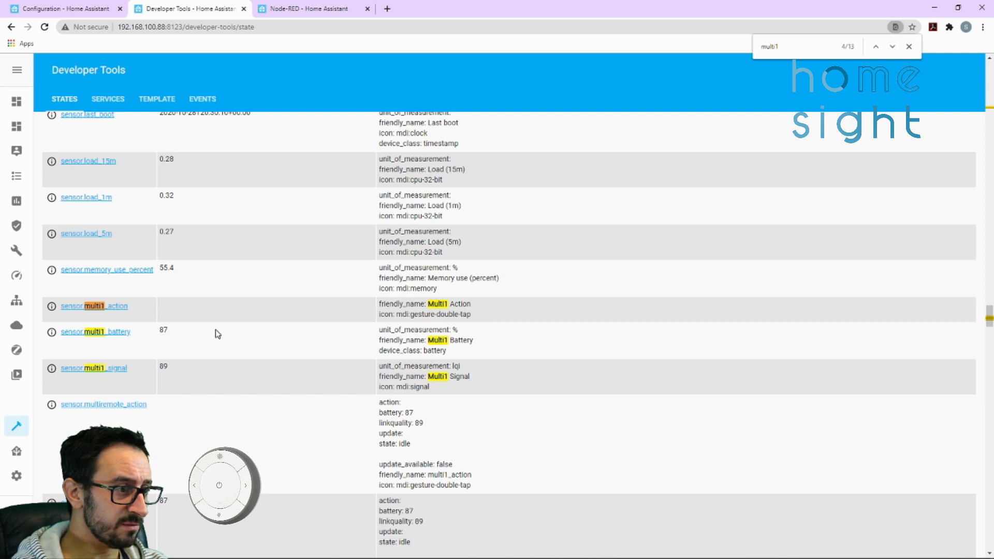
{"action": "scroll", "coordinate": [217, 331], "scroll_direction": "up", "scroll_amount": 8}
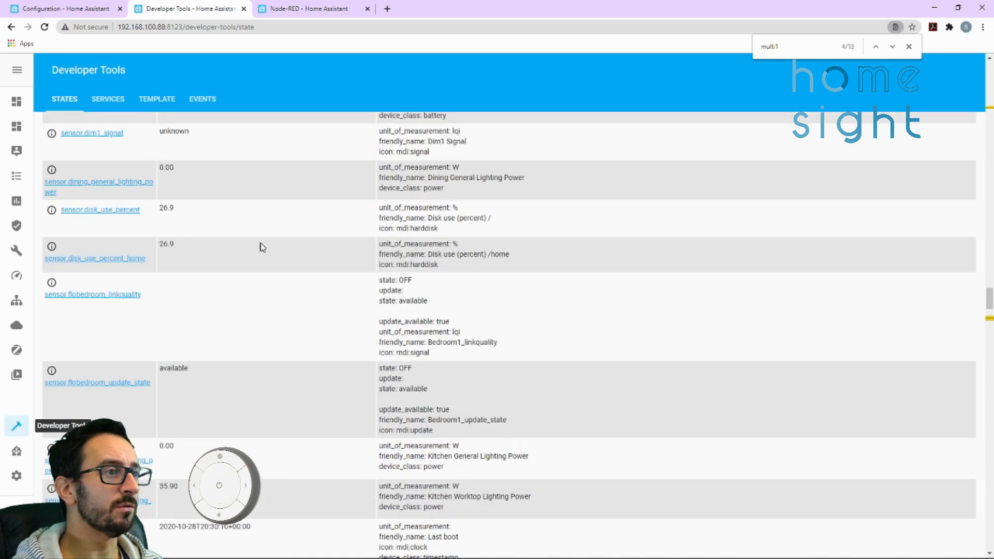
In the Node-RED Demo flow, disconnect the lower Dim 1 node from the msg.payload debug node and wire the state_changed node to it instead
{"action": "left_click", "coordinate": [290, 9]}
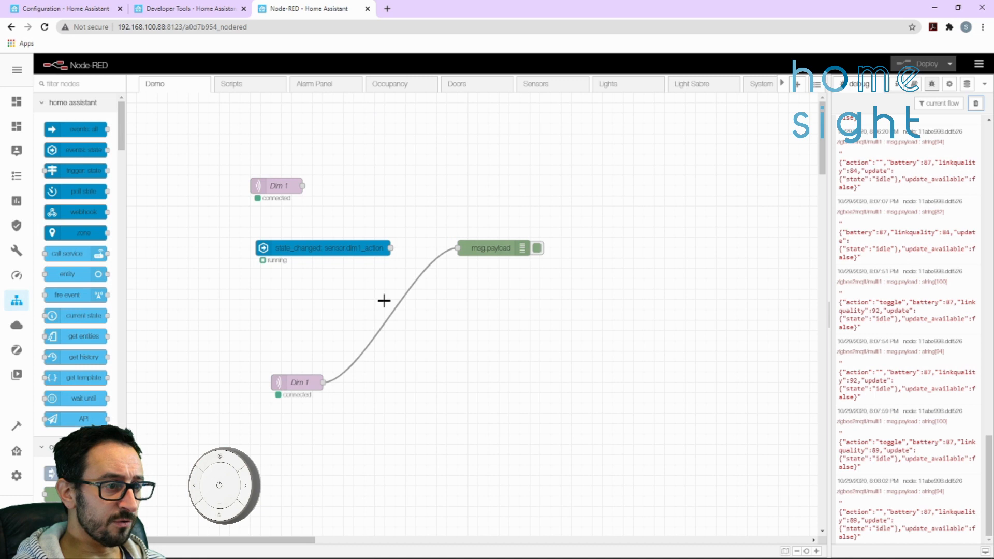
{"action": "left_click", "coordinate": [391, 319]}
{"action": "key", "text": "Delete"}
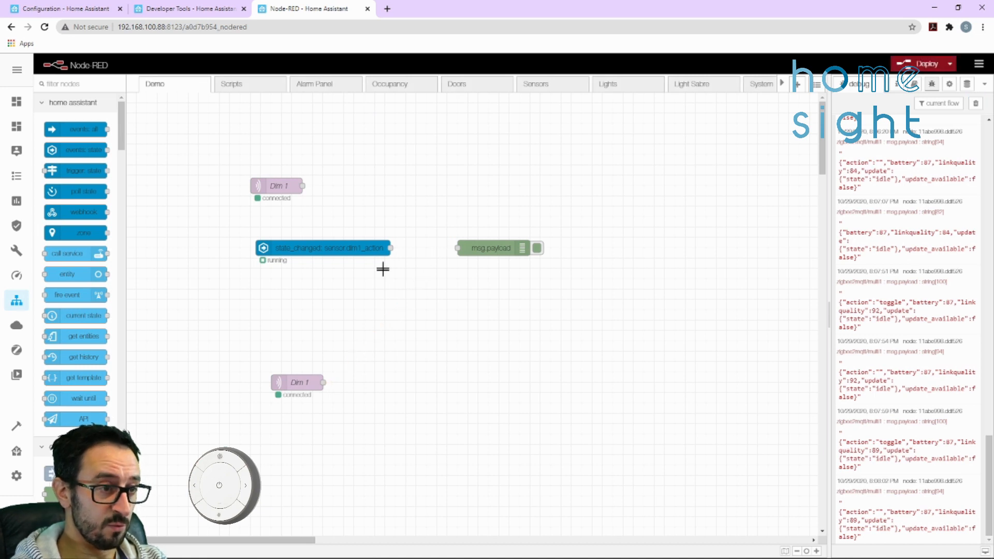
{"action": "left_click_drag", "start_coordinate": [388, 245], "coordinate": [463, 249]}
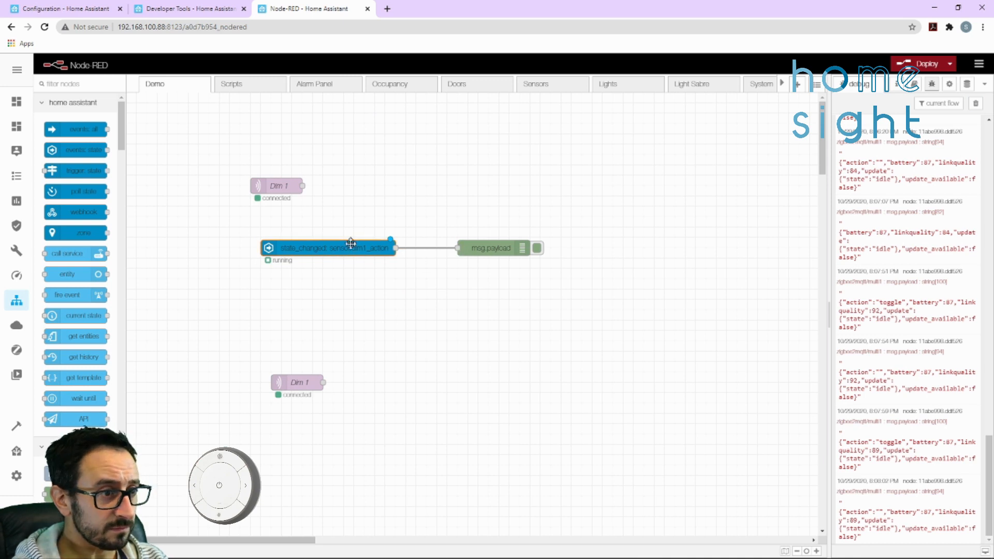
Set the state_changed node's entity ID to sensor.multi1_action and save the node
{"action": "double_click", "coordinate": [348, 248]}
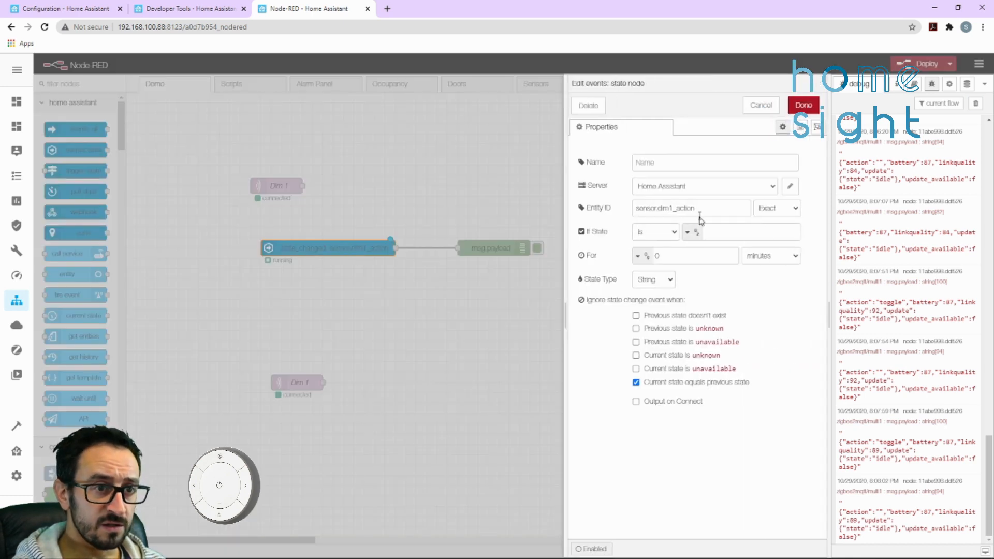
{"action": "left_click_drag", "start_coordinate": [701, 209], "coordinate": [471, 203]}
{"action": "type", "text": "sensor.multi1_action"}
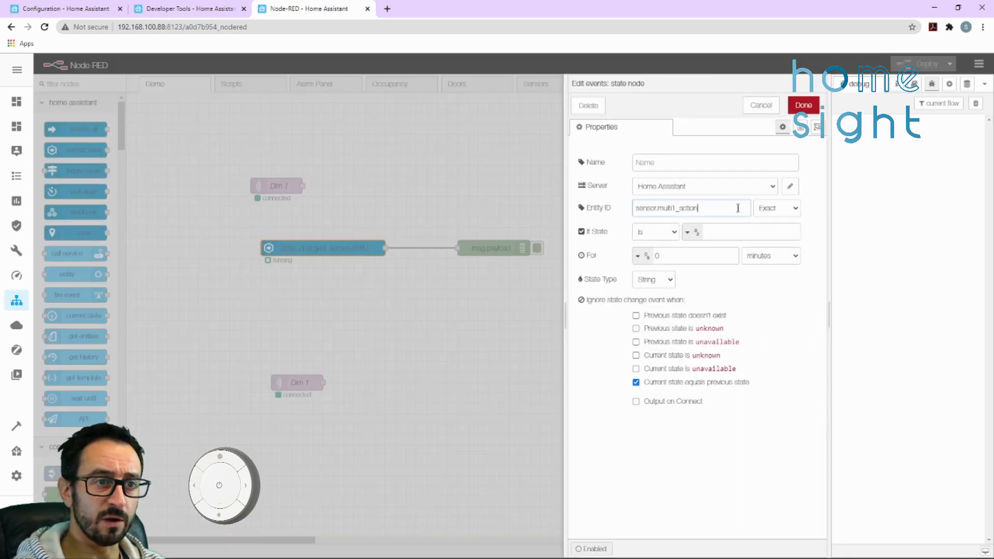
{"action": "left_click", "coordinate": [803, 105]}
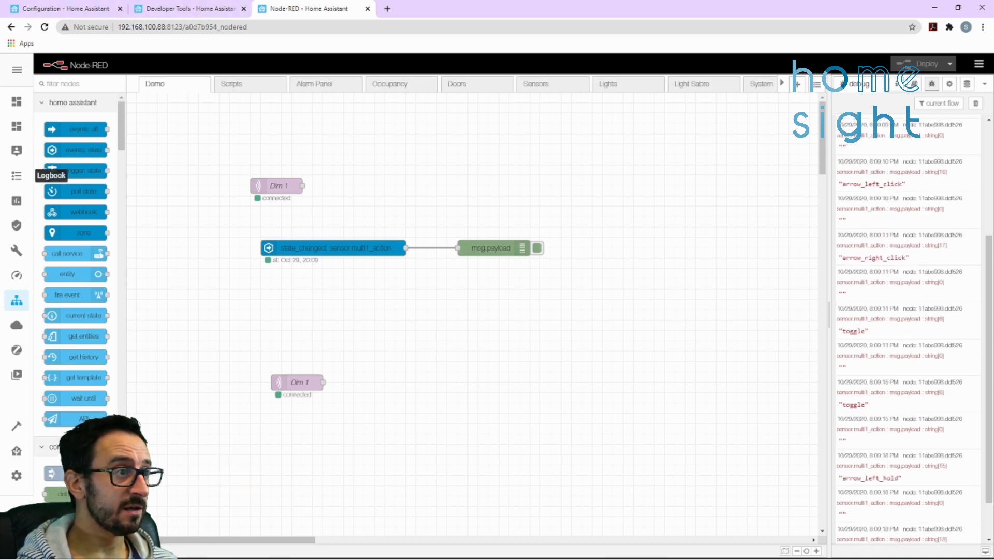
Look up the rotary remote's friendly name in Zigbee2MQTT, then set the upper Dim 1 node's topic in Node-RED to zigbee2mqtt/rotary1
{"action": "left_click", "coordinate": [17, 352]}
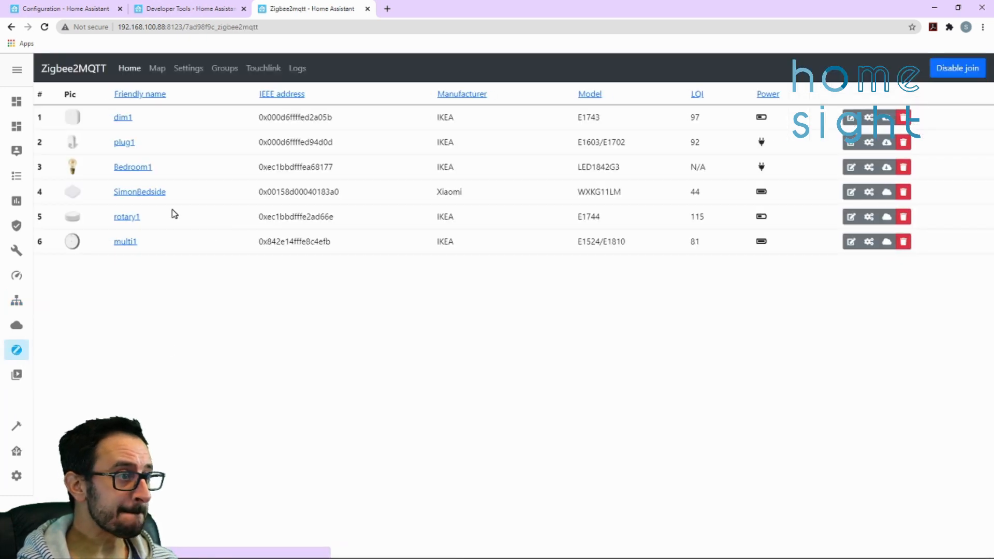
{"action": "left_click_drag", "start_coordinate": [174, 214], "coordinate": [113, 217]}
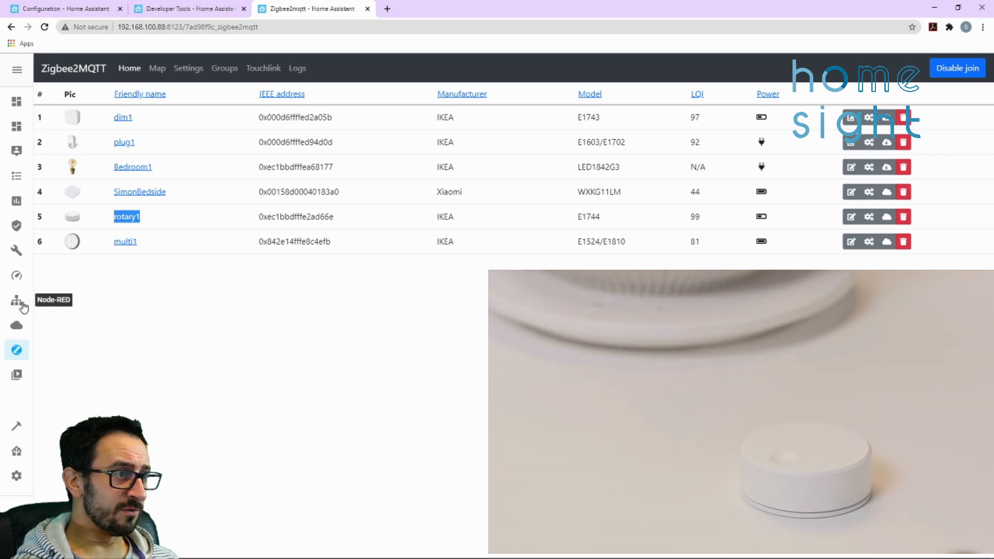
{"action": "left_click", "coordinate": [23, 307]}
{"action": "left_click_drag", "start_coordinate": [280, 186], "coordinate": [329, 186]}
{"action": "double_click", "coordinate": [691, 187]}
{"action": "left_click", "coordinate": [743, 192]}
{"action": "left_click", "coordinate": [803, 105]}
Delete the lower Dim 1 node and rewire the msg.payload debug node from the state_changed node to the upper Dim 1 node
{"action": "left_click", "coordinate": [316, 381]}
{"action": "key", "text": "Delete"}
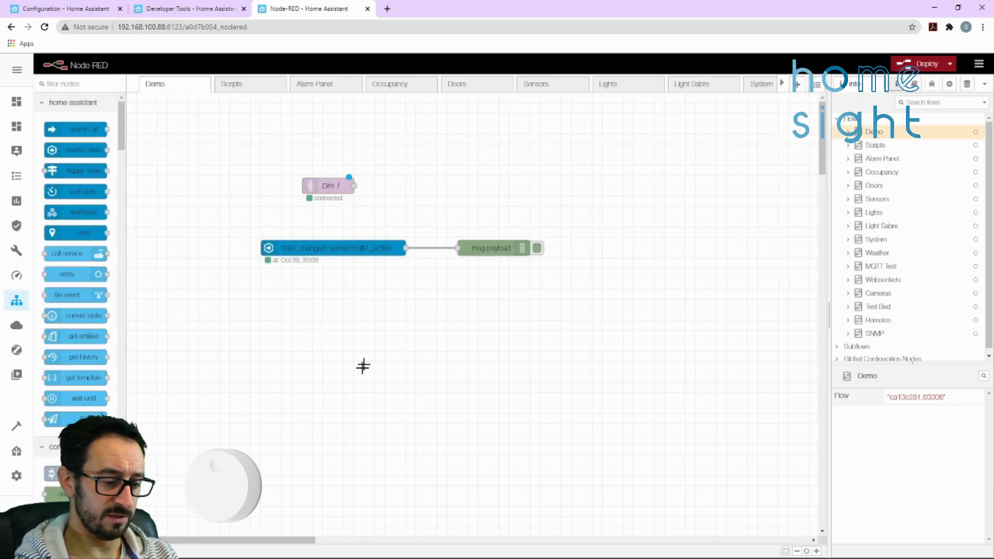
{"action": "left_click_drag", "start_coordinate": [390, 245], "coordinate": [362, 247]}
{"action": "left_click", "coordinate": [424, 248]}
{"action": "key", "text": "Delete"}
{"action": "left_click_drag", "start_coordinate": [479, 247], "coordinate": [459, 185]}
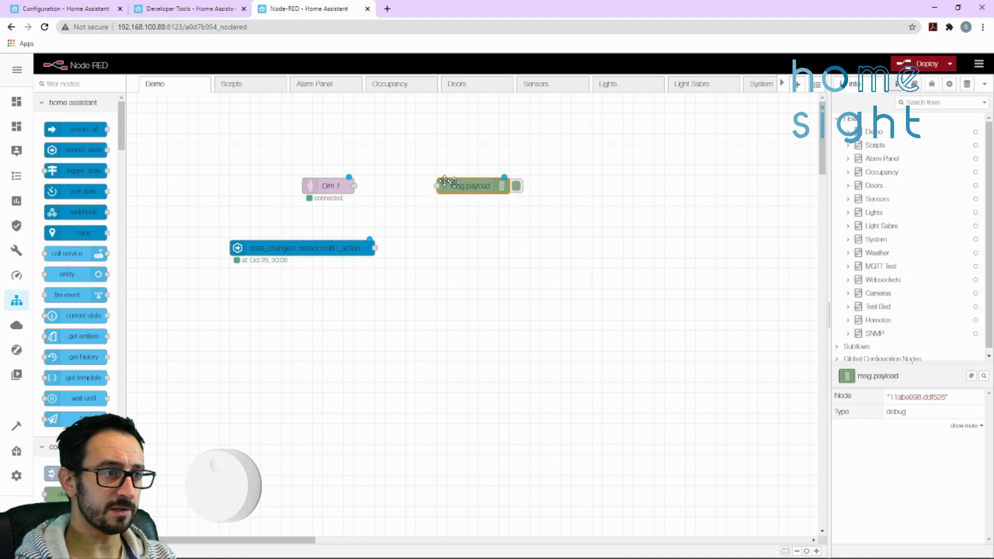
{"action": "left_click_drag", "start_coordinate": [354, 185], "coordinate": [437, 186]}
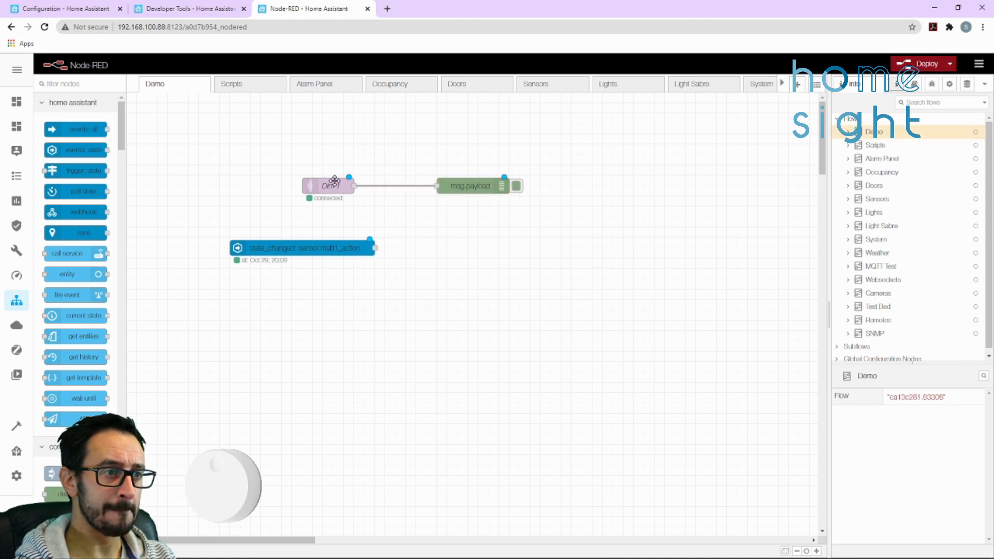
Remove the custom name from the Dim 1 MQTT node and deploy the flow
{"action": "double_click", "coordinate": [331, 185]}
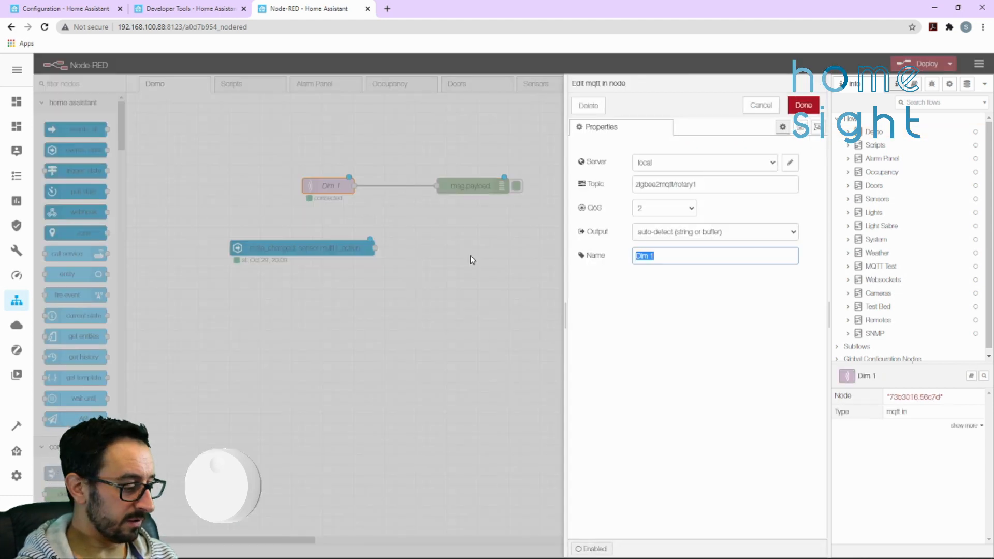
{"action": "left_click", "coordinate": [803, 105]}
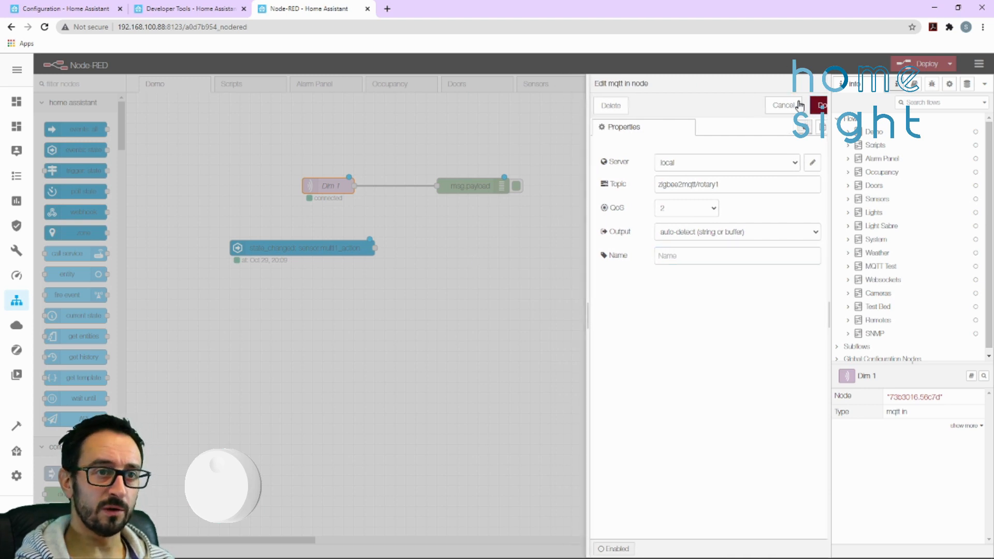
{"action": "left_click_drag", "start_coordinate": [358, 193], "coordinate": [338, 192]}
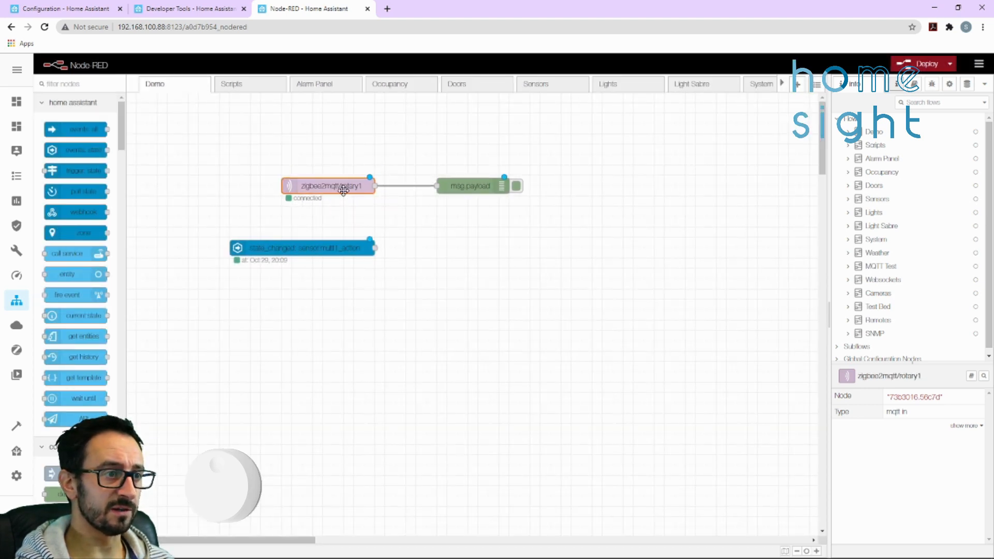
{"action": "left_click", "coordinate": [924, 65]}
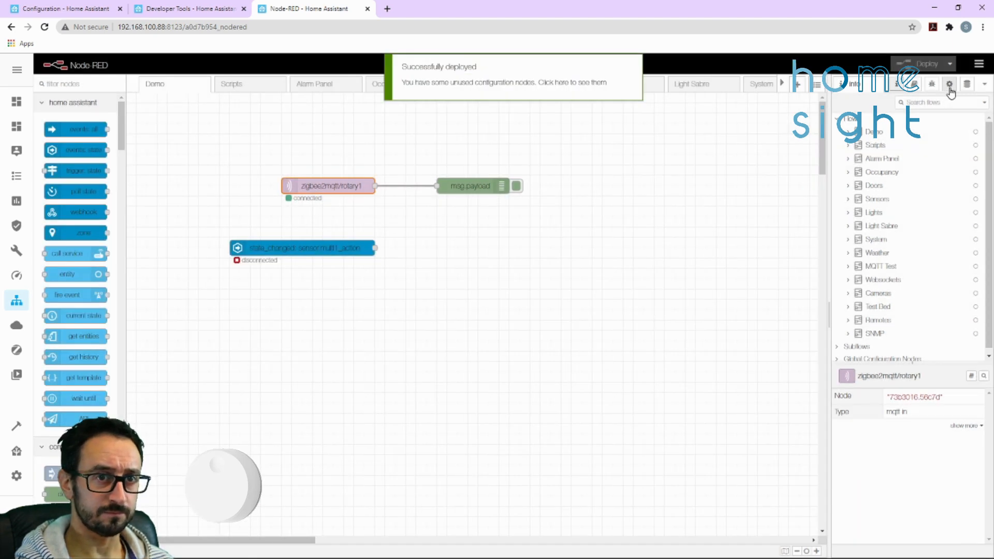
Show the debug messages, clear the log between remote operations, and review the rotary1 messages from the start
{"action": "left_click", "coordinate": [933, 85]}
{"action": "left_click", "coordinate": [975, 103]}
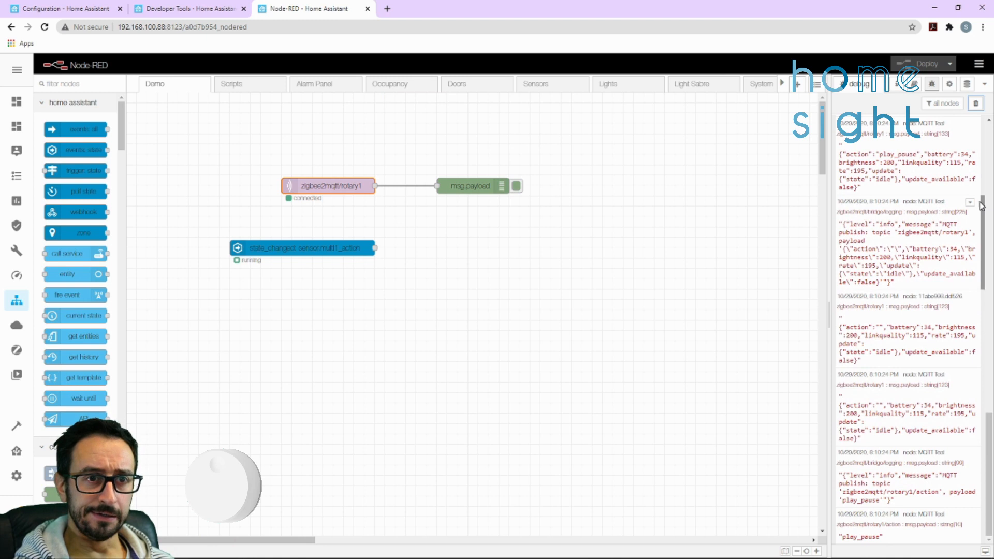
{"action": "left_click", "coordinate": [975, 103]}
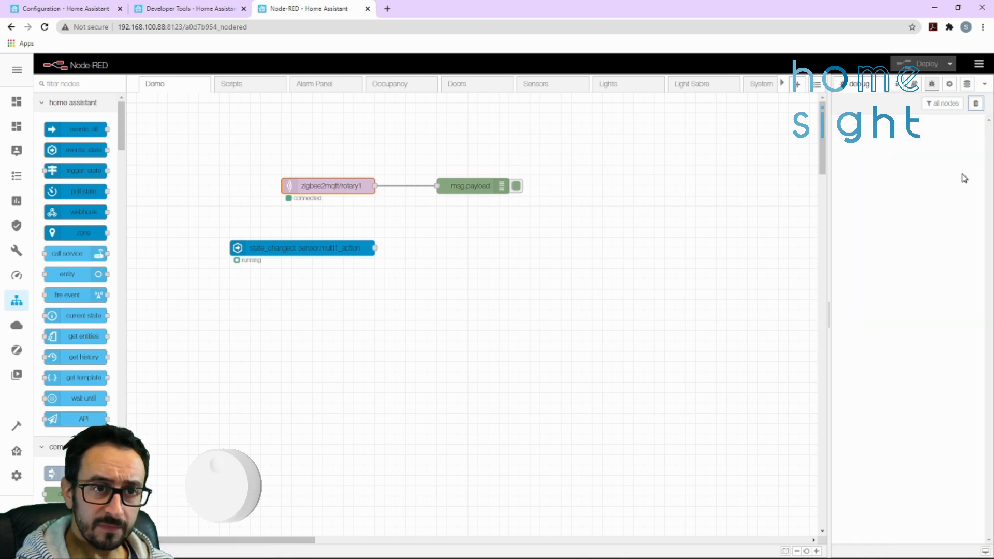
{"action": "left_click_drag", "start_coordinate": [991, 406], "coordinate": [991, 143]}
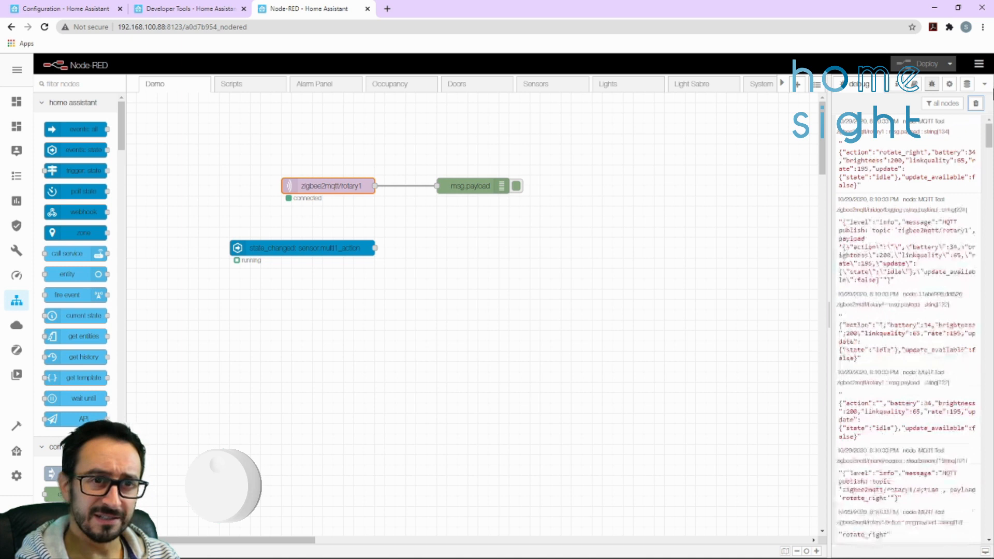
Clear the debug log and examine the action values in the rotary remote's button press messages
{"action": "left_click", "coordinate": [975, 104]}
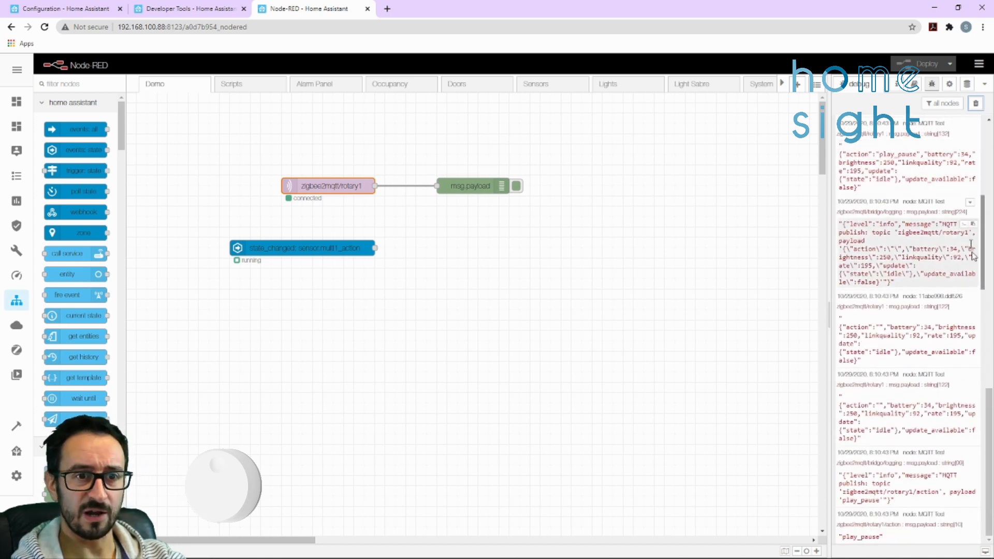
{"action": "scroll", "coordinate": [970, 254], "scroll_direction": "down", "scroll_amount": 5}
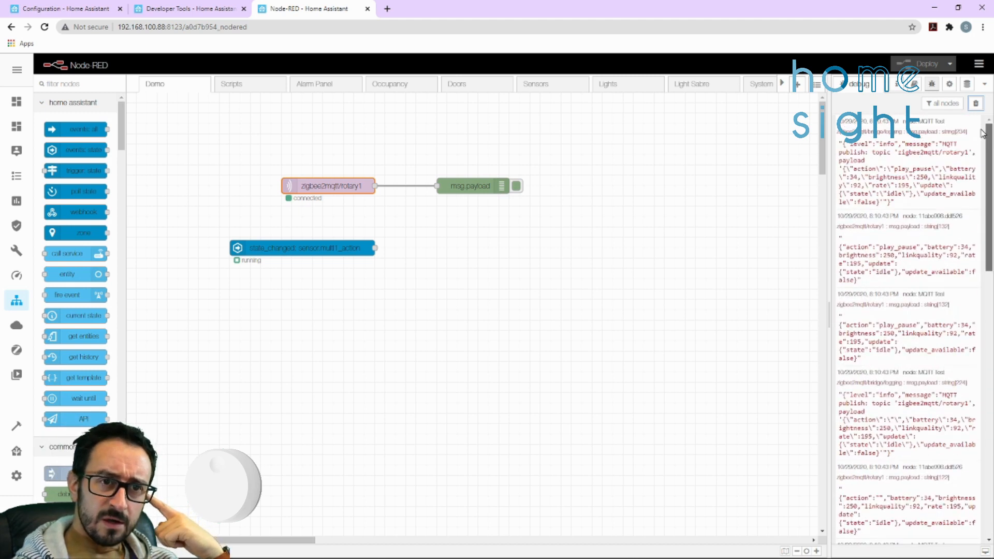
{"action": "mouse_move", "coordinate": [898, 170]}
{"action": "left_mouse_down"}
{"action": "mouse_move", "coordinate": [931, 170]}
{"action": "mouse_move", "coordinate": [894, 169]}
{"action": "left_mouse_up"}
{"action": "left_click", "coordinate": [931, 170]}
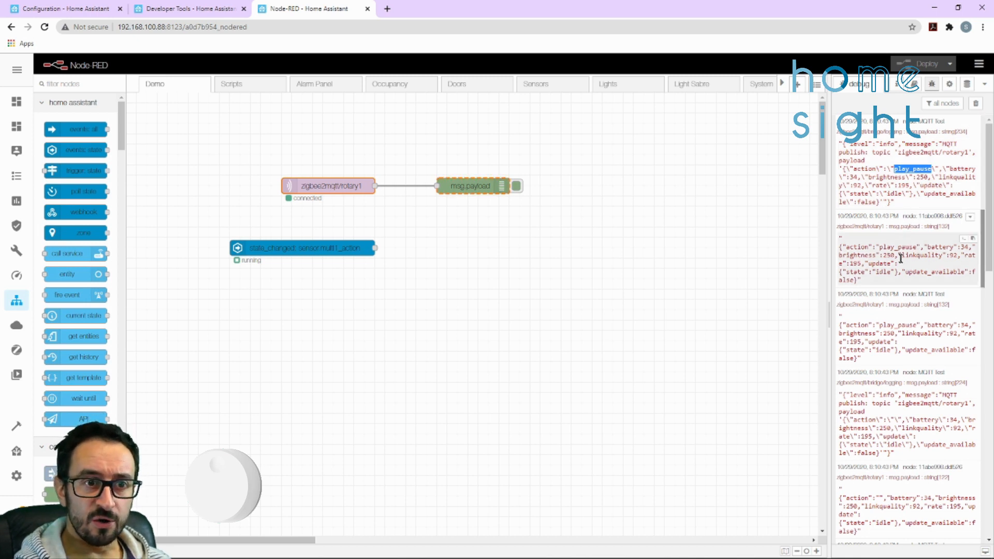
{"action": "left_click_drag", "start_coordinate": [875, 247], "coordinate": [929, 245]}
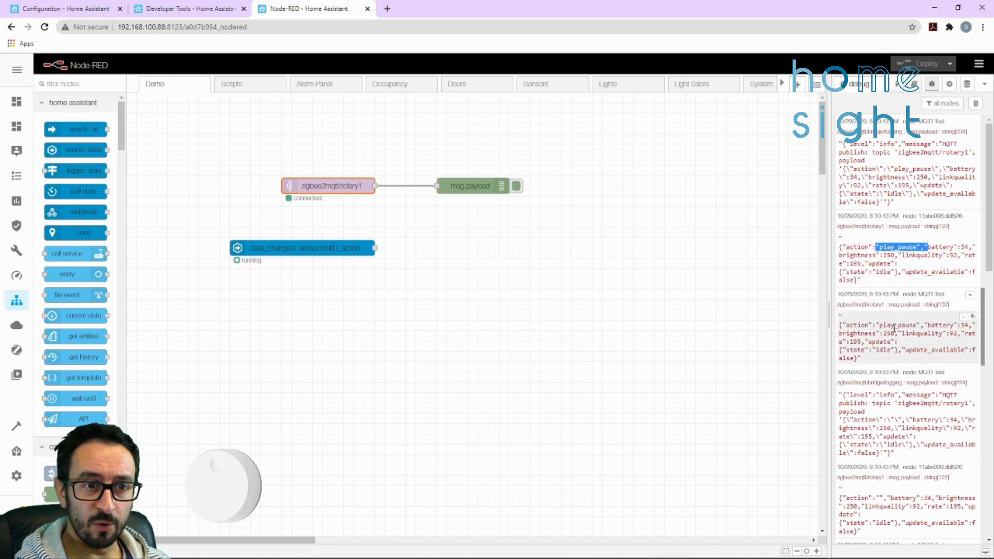
Examine the brightness value and the empty-action follow-up messages that rotary1 publishes after the button press
{"action": "scroll", "coordinate": [904, 377], "scroll_direction": "down", "scroll_amount": 1}
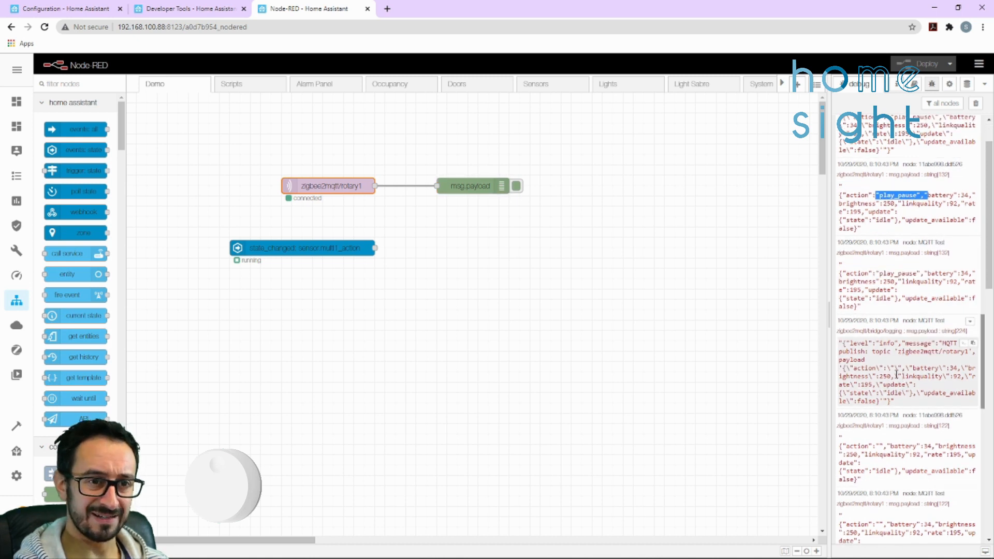
{"action": "scroll", "coordinate": [898, 370], "scroll_direction": "down", "scroll_amount": 1}
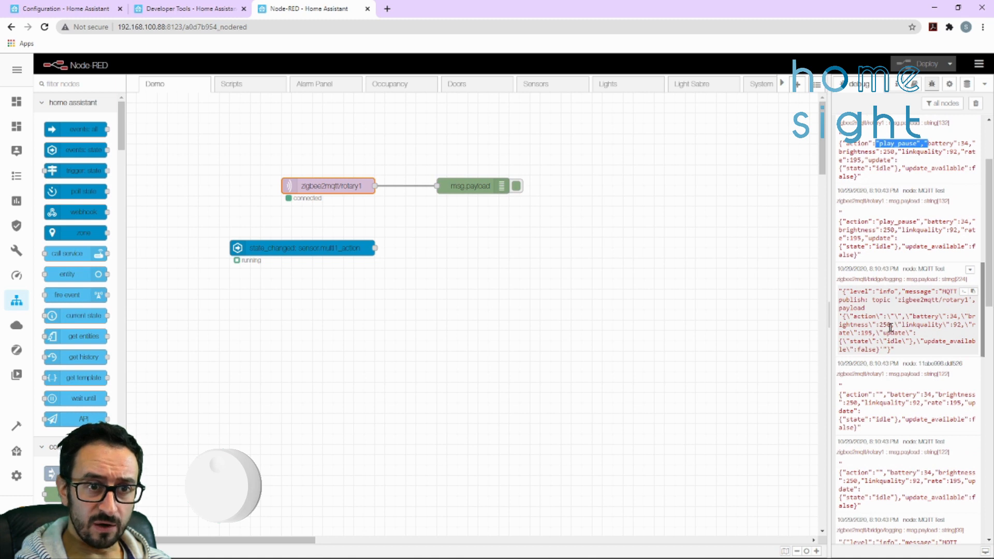
{"action": "left_click_drag", "start_coordinate": [880, 325], "coordinate": [888, 324]}
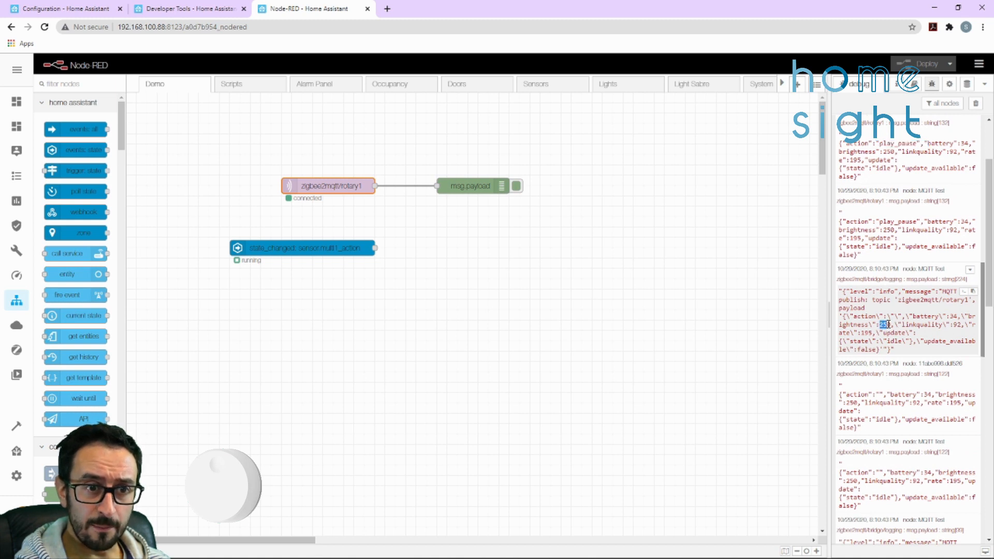
{"action": "left_click_drag", "start_coordinate": [964, 316], "coordinate": [895, 324]}
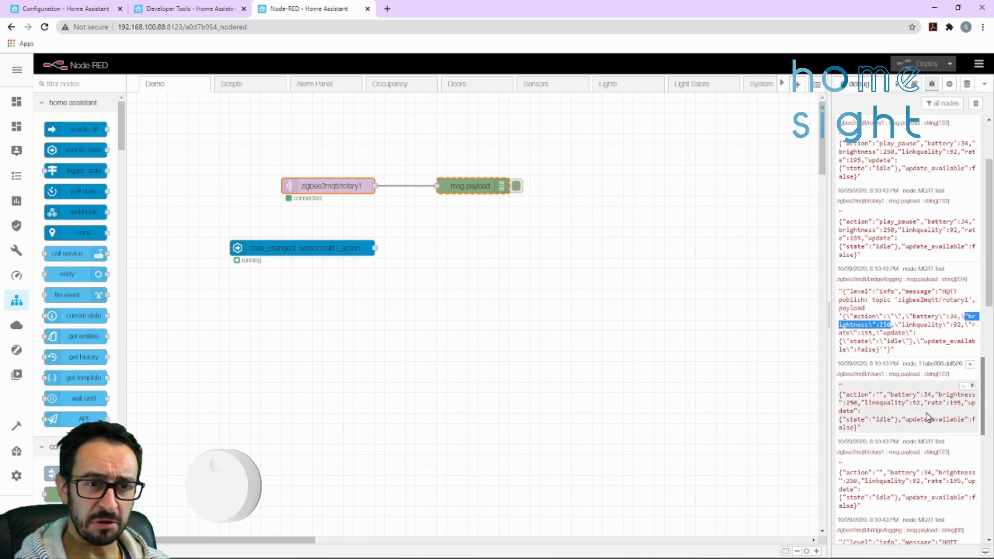
{"action": "scroll", "coordinate": [888, 397], "scroll_direction": "down", "scroll_amount": 3}
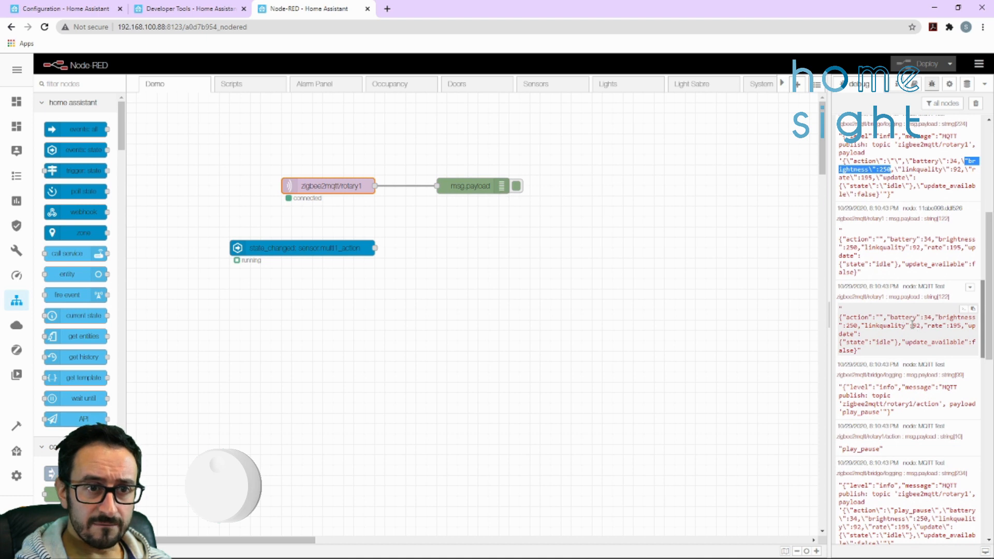
{"action": "left_click", "coordinate": [874, 322]}
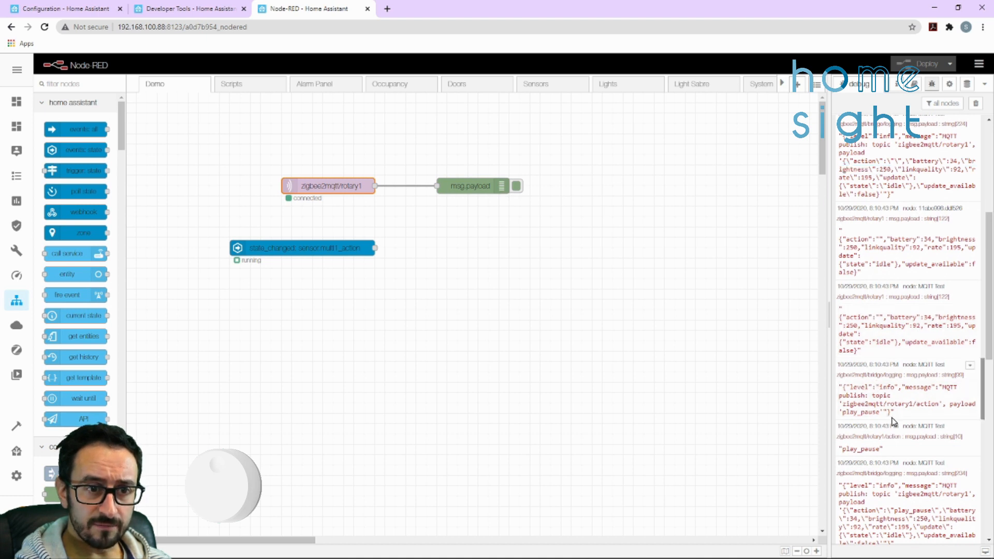
{"action": "scroll", "coordinate": [888, 414], "scroll_direction": "down", "scroll_amount": 1}
{"action": "scroll", "coordinate": [902, 441], "scroll_direction": "down", "scroll_amount": 1}
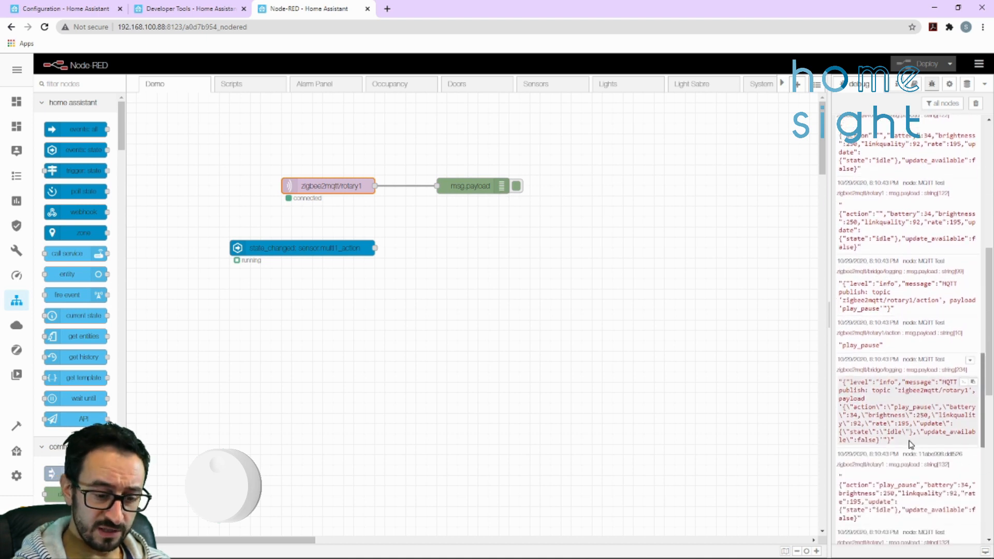
Clear the debug log before each of two further rotary remote presses and inspect the action value each one sends
{"action": "left_click", "coordinate": [975, 103]}
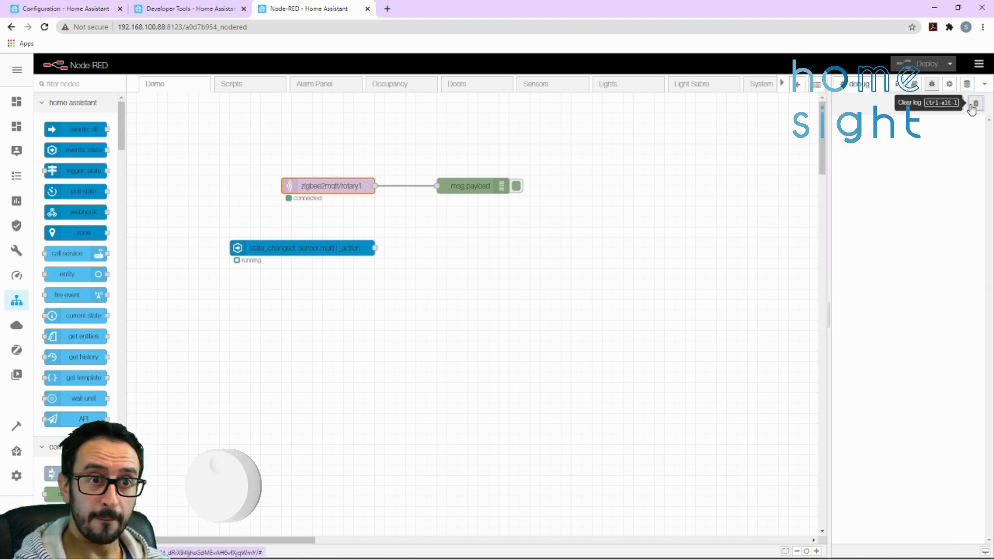
{"action": "left_click_drag", "start_coordinate": [879, 147], "coordinate": [923, 147]}
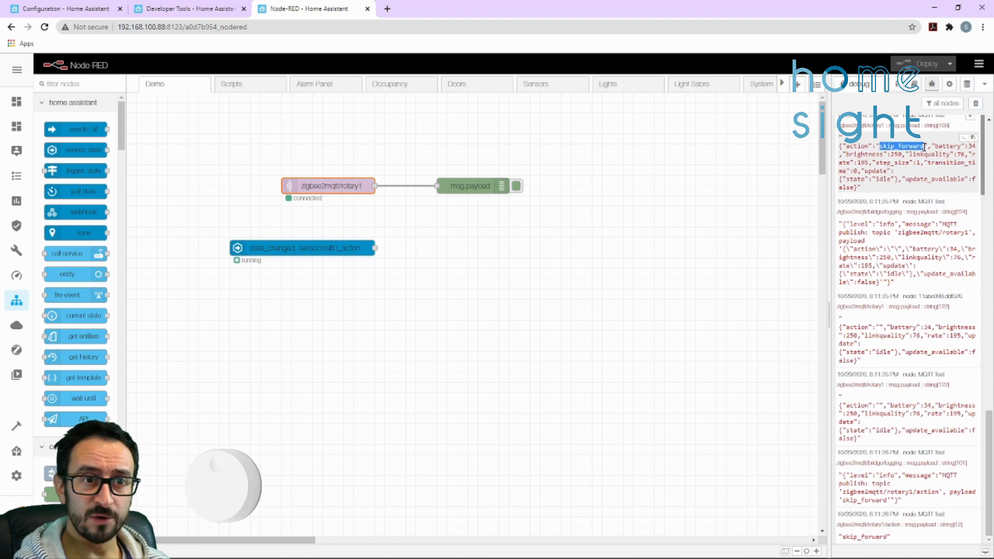
{"action": "left_click", "coordinate": [976, 104]}
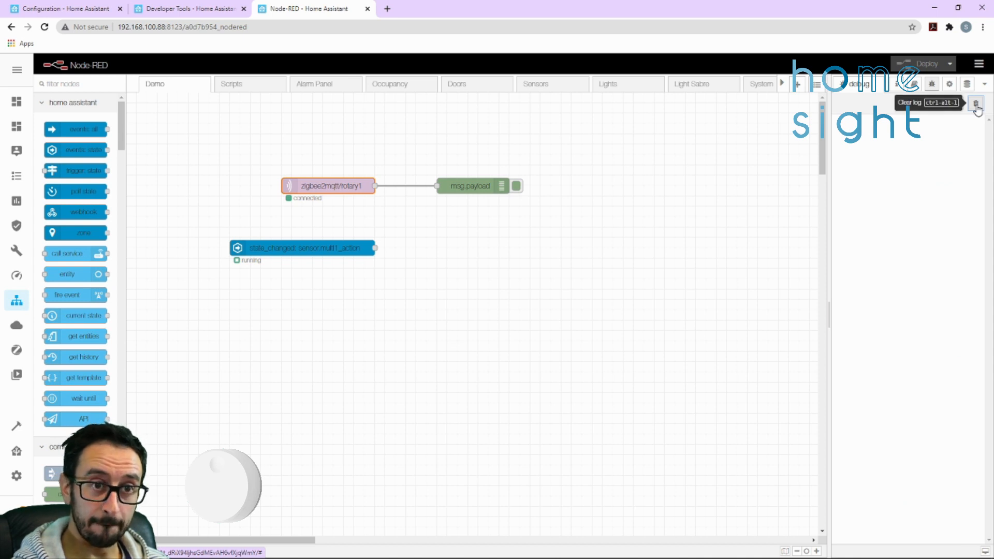
{"action": "left_click_drag", "start_coordinate": [883, 146], "coordinate": [928, 146]}
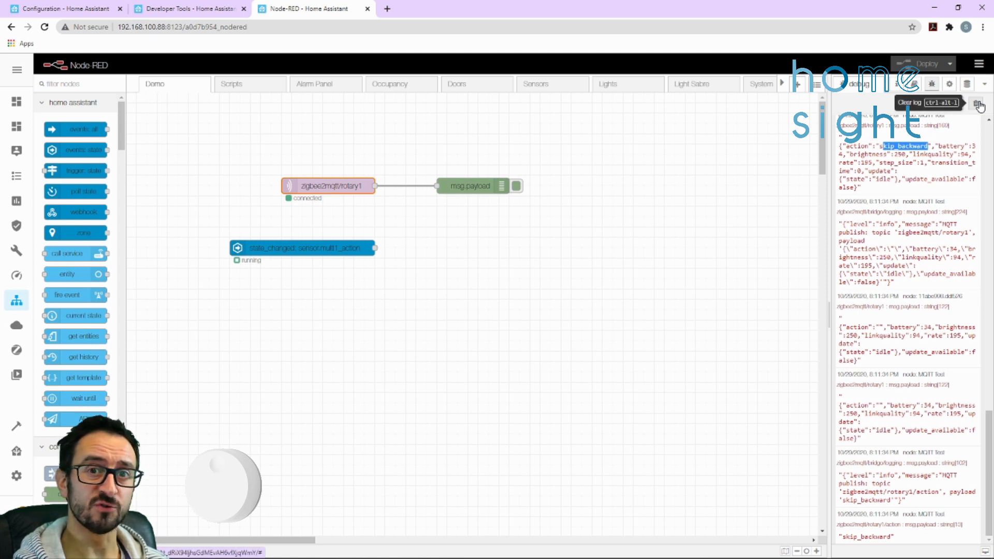
Clear the debug log before turning the rotary remote clockwise and examine the action and brightness values in its first messages
{"action": "left_click", "coordinate": [977, 104]}
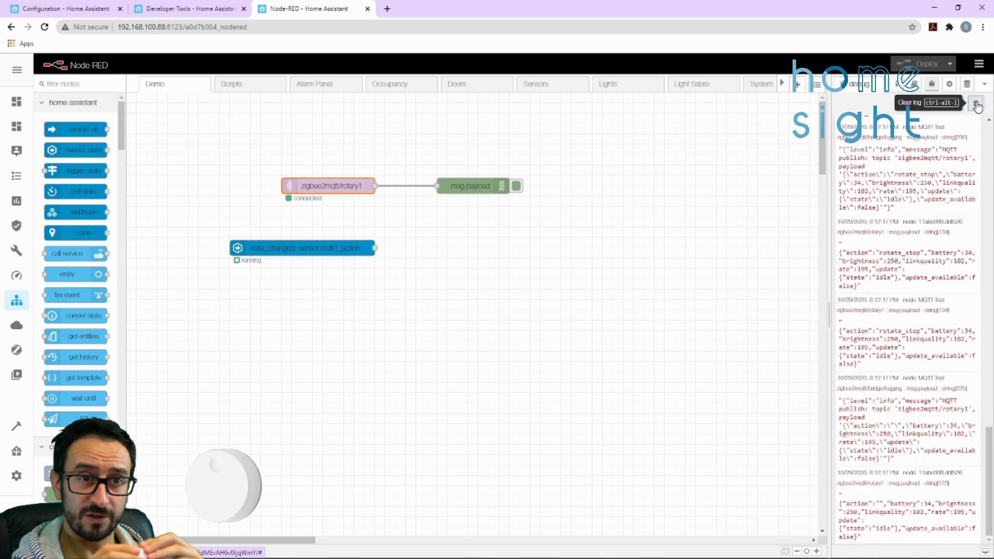
{"action": "left_click_drag", "start_coordinate": [990, 478], "coordinate": [988, 132]}
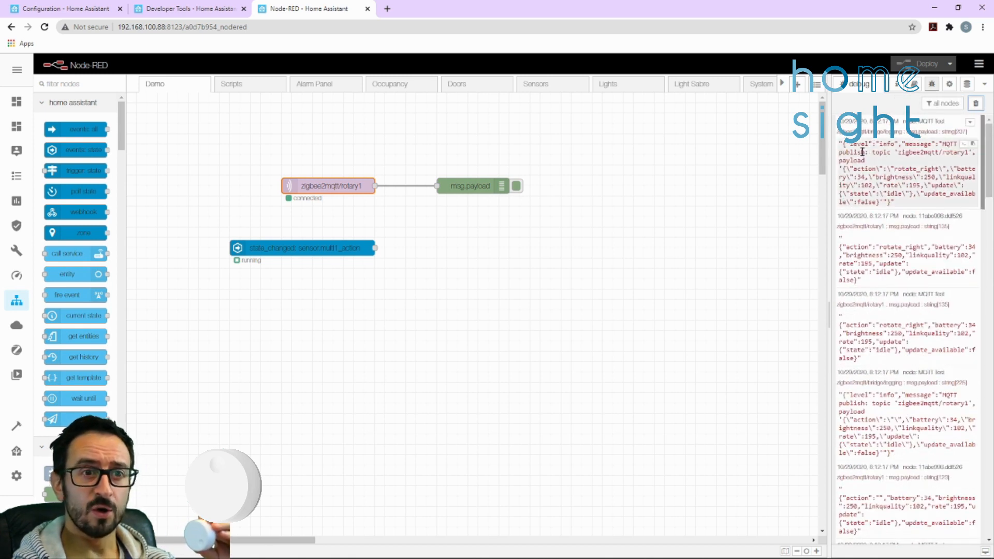
{"action": "left_click_drag", "start_coordinate": [879, 248], "coordinate": [903, 255]}
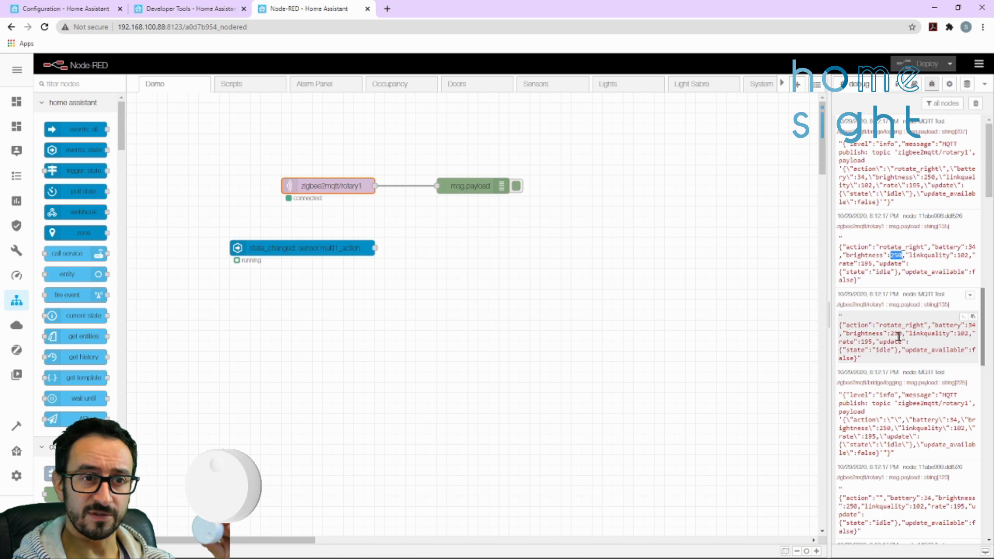
{"action": "left_click_drag", "start_coordinate": [880, 324], "coordinate": [903, 333]}
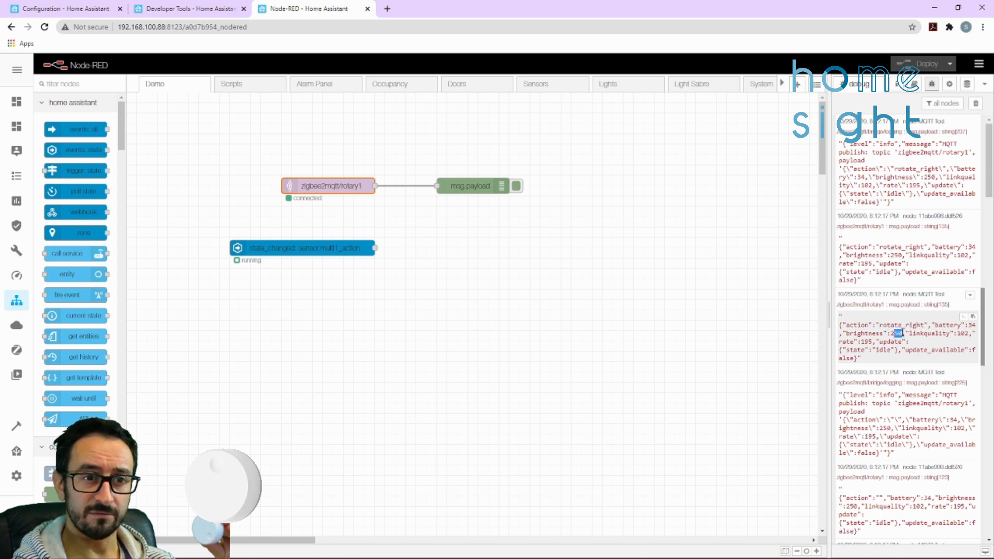
Inspect the action payloads that rotary1 publishes when the clockwise turn ends, including the one on the action topic
{"action": "scroll", "coordinate": [903, 445], "scroll_direction": "down", "scroll_amount": 3}
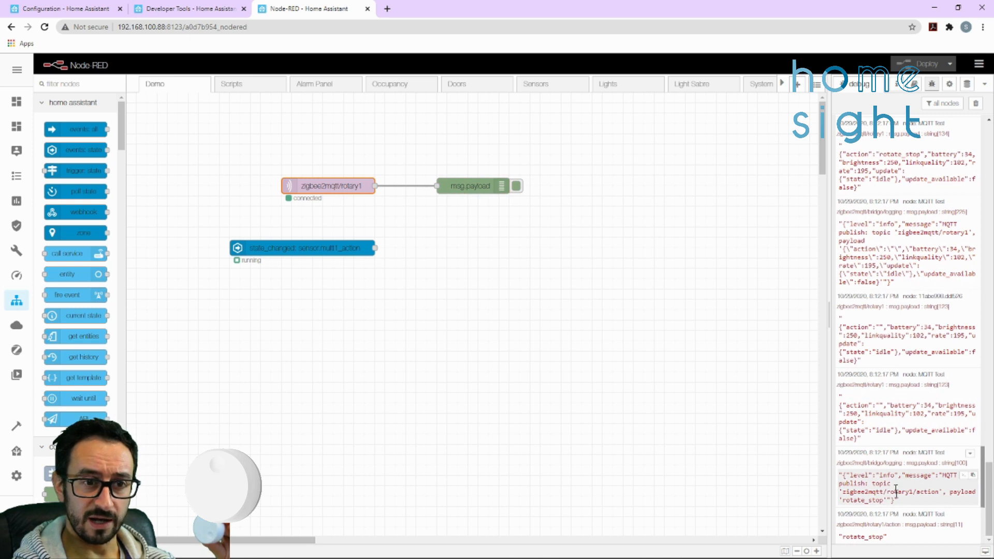
{"action": "left_click_drag", "start_coordinate": [888, 537], "coordinate": [840, 537]}
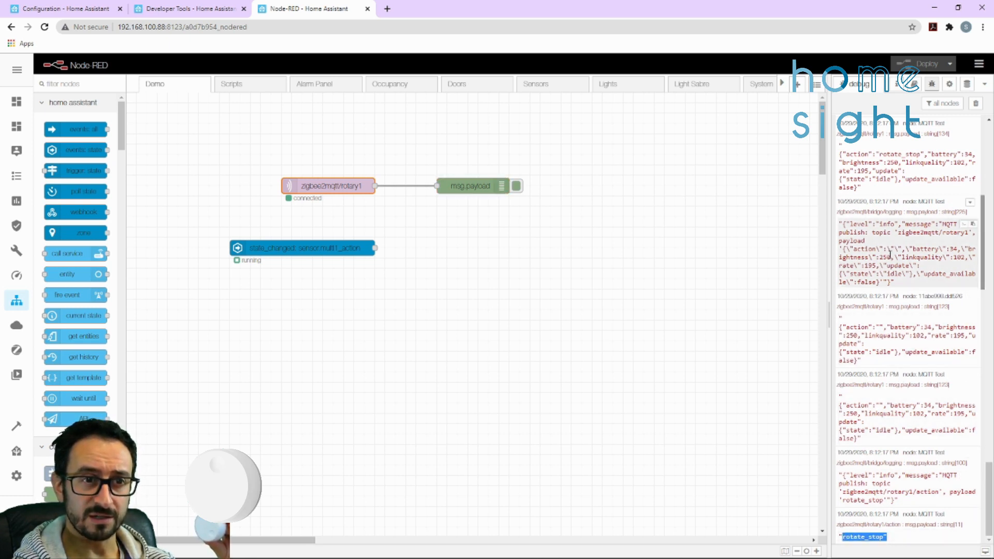
{"action": "scroll", "coordinate": [888, 243], "scroll_direction": "up", "scroll_amount": 1}
{"action": "left_click_drag", "start_coordinate": [845, 206], "coordinate": [916, 206]}
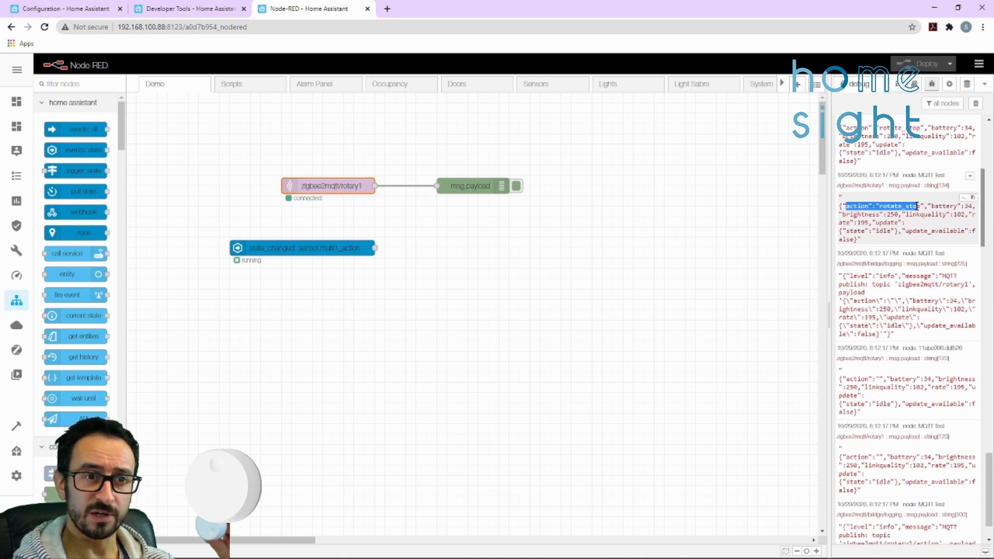
{"action": "left_click", "coordinate": [882, 225]}
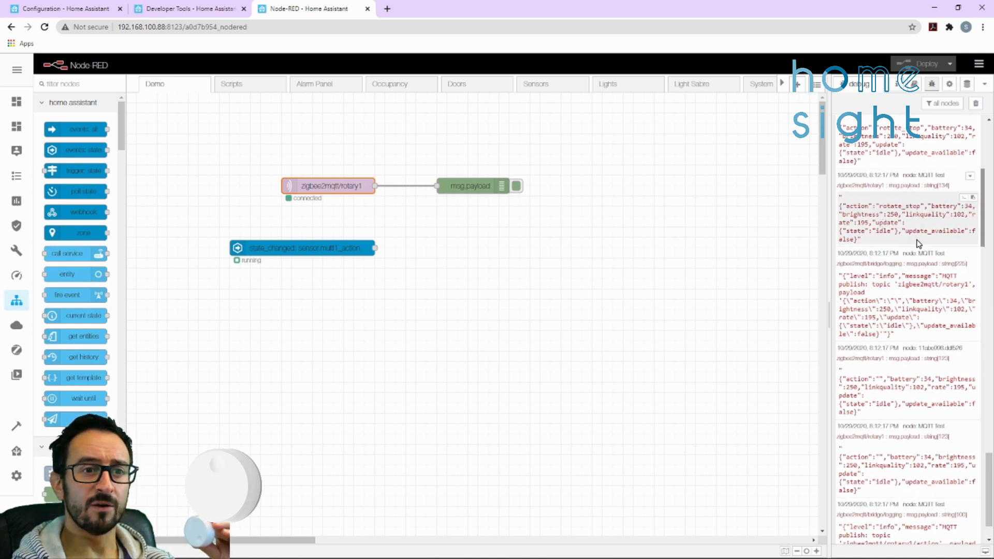
Clear the debug log before turning the rotary remote counter-clockwise and compare the brightness values across the rotary1 messages
{"action": "left_click", "coordinate": [976, 104]}
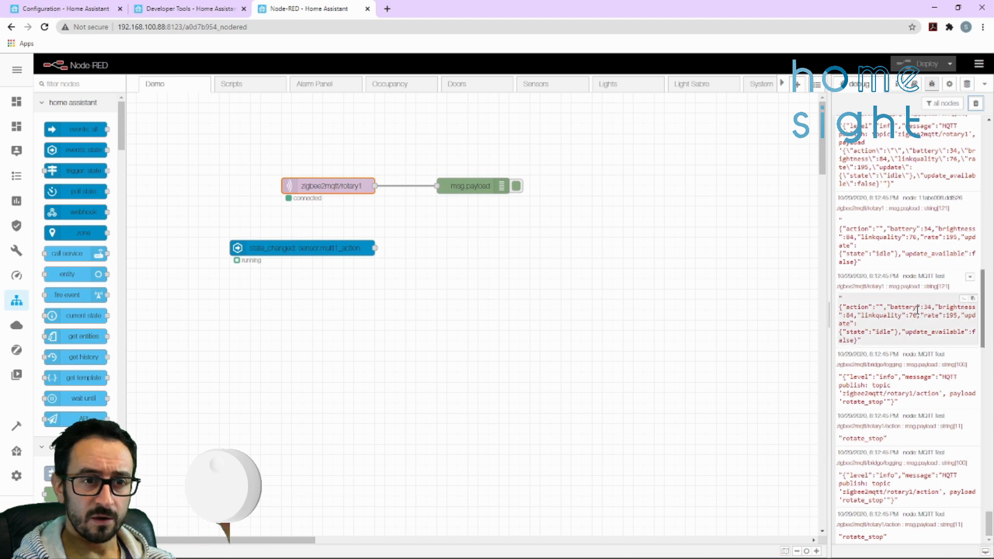
{"action": "left_click_drag", "start_coordinate": [938, 307], "coordinate": [854, 315]}
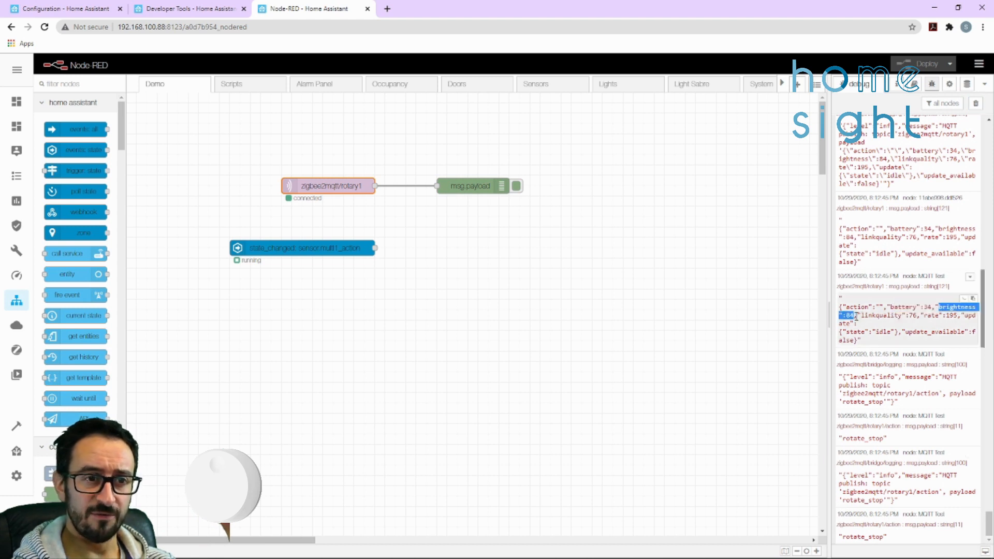
{"action": "scroll", "coordinate": [930, 267], "scroll_direction": "up", "scroll_amount": 1}
{"action": "scroll", "coordinate": [929, 268], "scroll_direction": "up", "scroll_amount": 3}
{"action": "left_click_drag", "start_coordinate": [857, 220], "coordinate": [845, 220]}
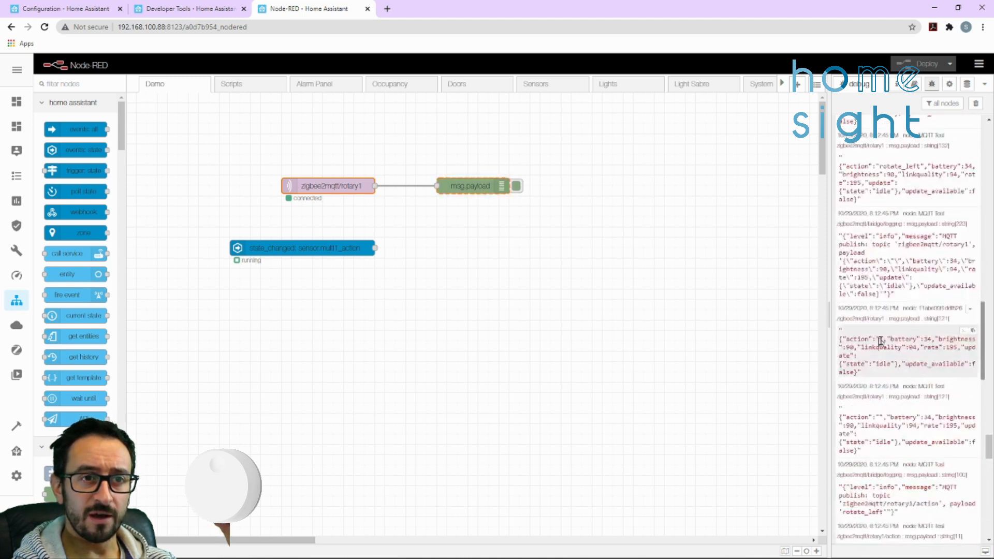
{"action": "left_click_drag", "start_coordinate": [864, 294], "coordinate": [843, 293]}
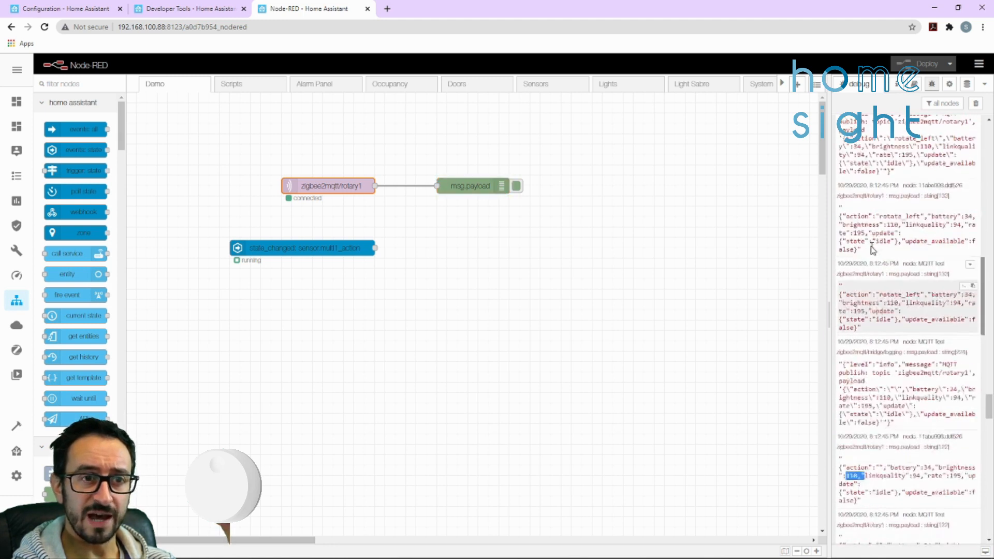
{"action": "scroll", "coordinate": [873, 244], "scroll_direction": "up", "scroll_amount": 3}
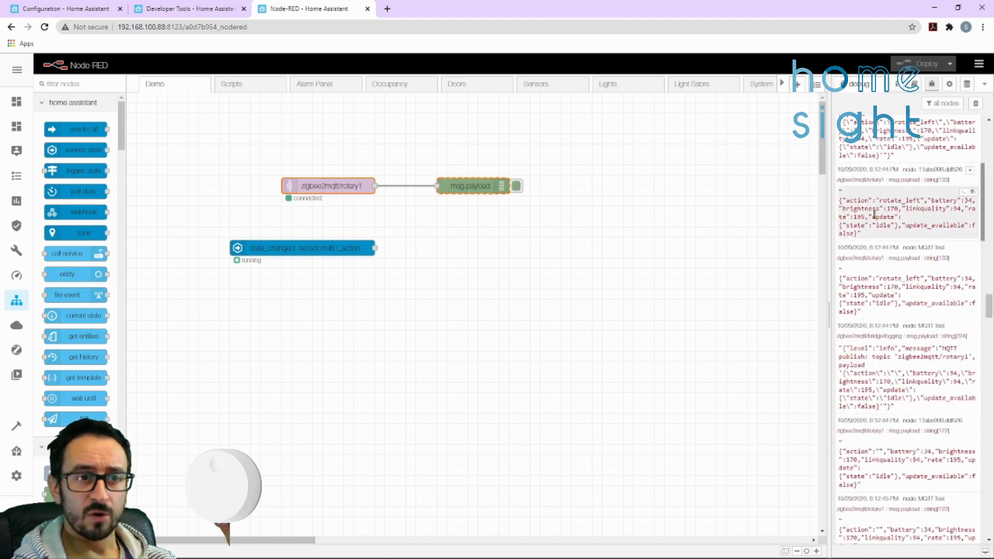
{"action": "left_click_drag", "start_coordinate": [988, 307], "coordinate": [990, 531]}
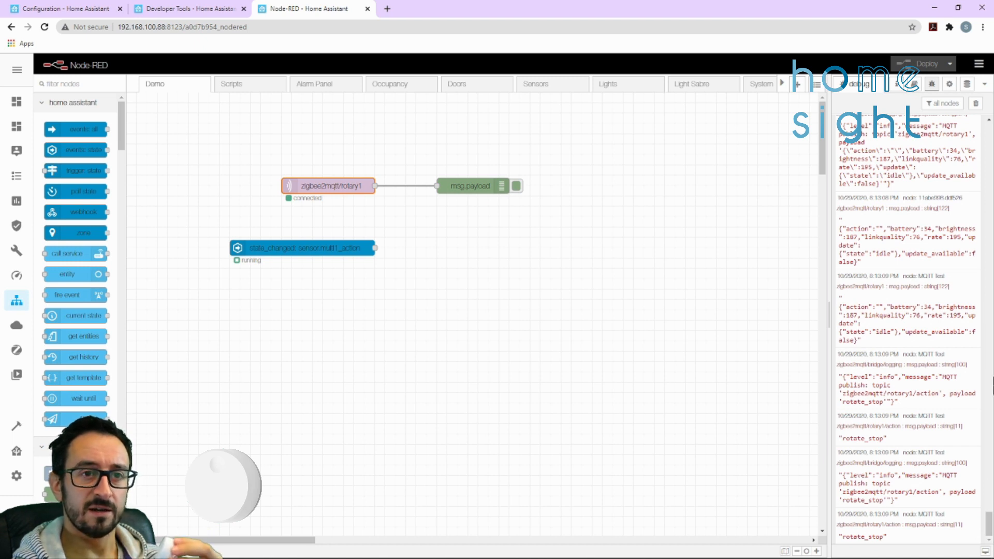
Clear the debug log and check the final brightness value that rotary1 sends after further turns in each direction
{"action": "left_click", "coordinate": [975, 104]}
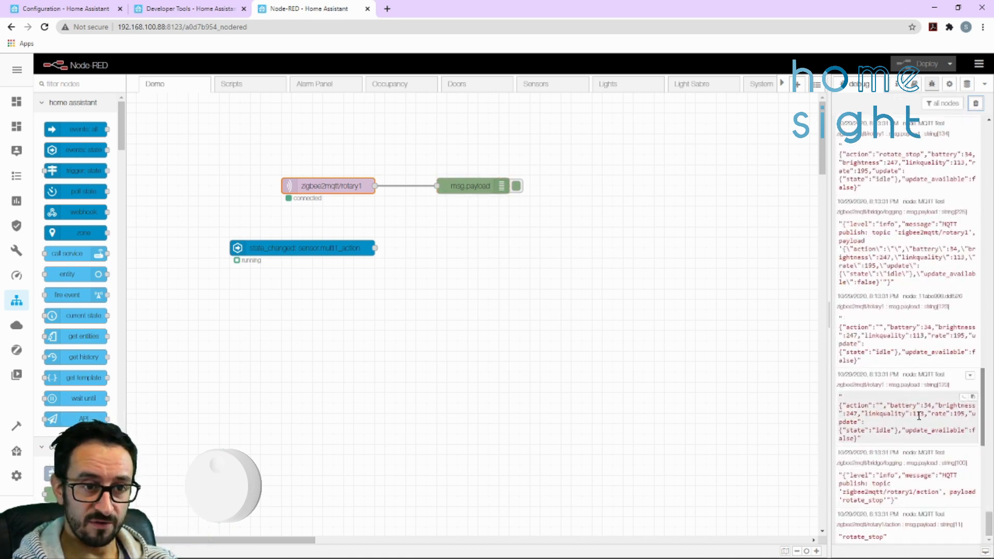
{"action": "left_click_drag", "start_coordinate": [858, 414], "coordinate": [842, 414]}
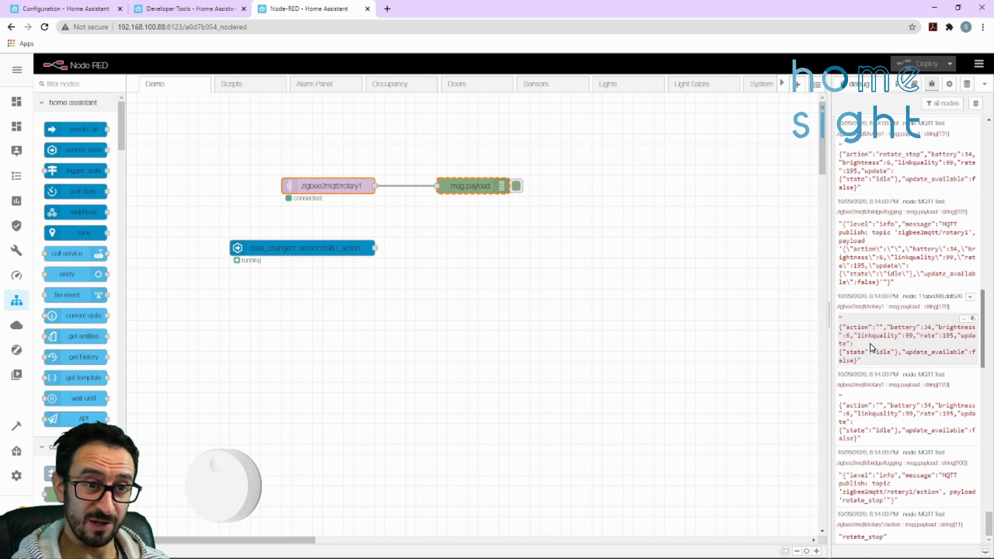
{"action": "left_click_drag", "start_coordinate": [938, 327], "coordinate": [852, 337]}
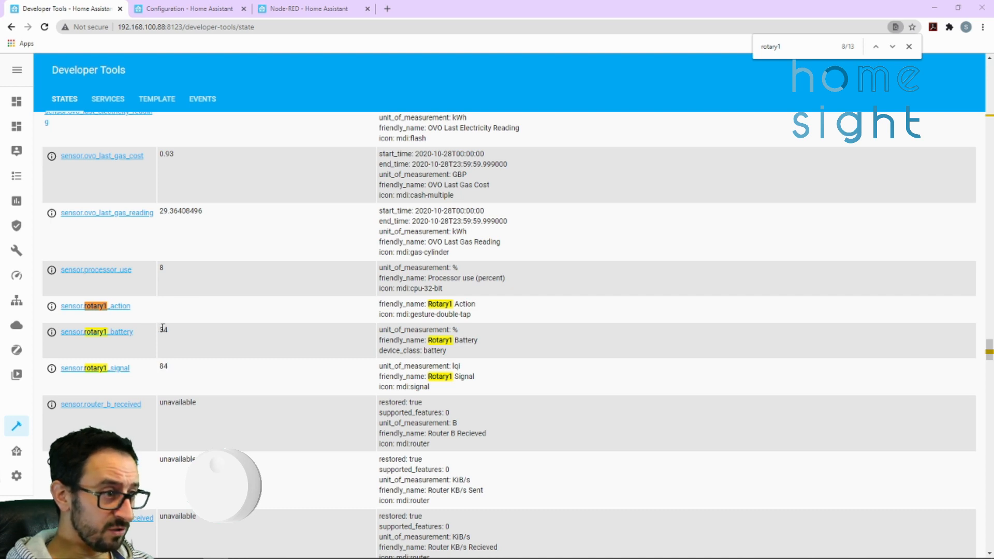
Check the rotary1 signal and action states in Developer Tools and the sensor.rotary1_action messages in Node-RED
{"action": "left_click_drag", "start_coordinate": [163, 366], "coordinate": [178, 378]}
{"action": "left_click", "coordinate": [163, 310]}
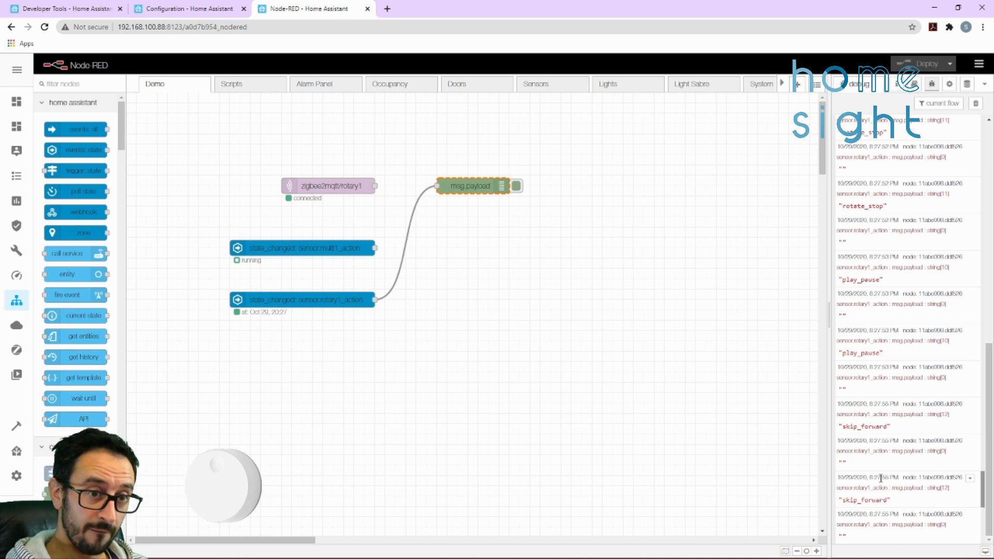
{"action": "left_click_drag", "start_coordinate": [895, 503], "coordinate": [839, 499]}
{"action": "left_click", "coordinate": [842, 499]}
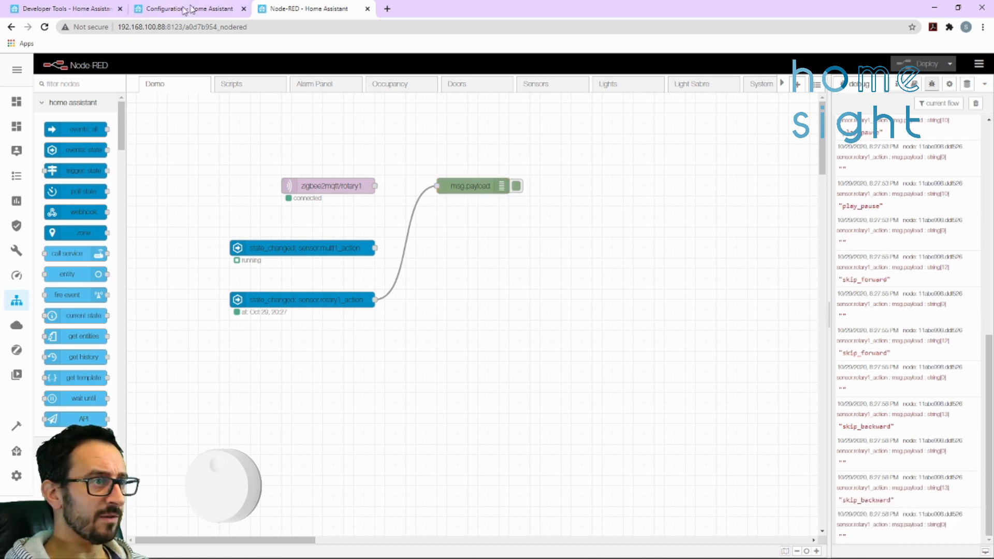
{"action": "left_click", "coordinate": [98, 10]}
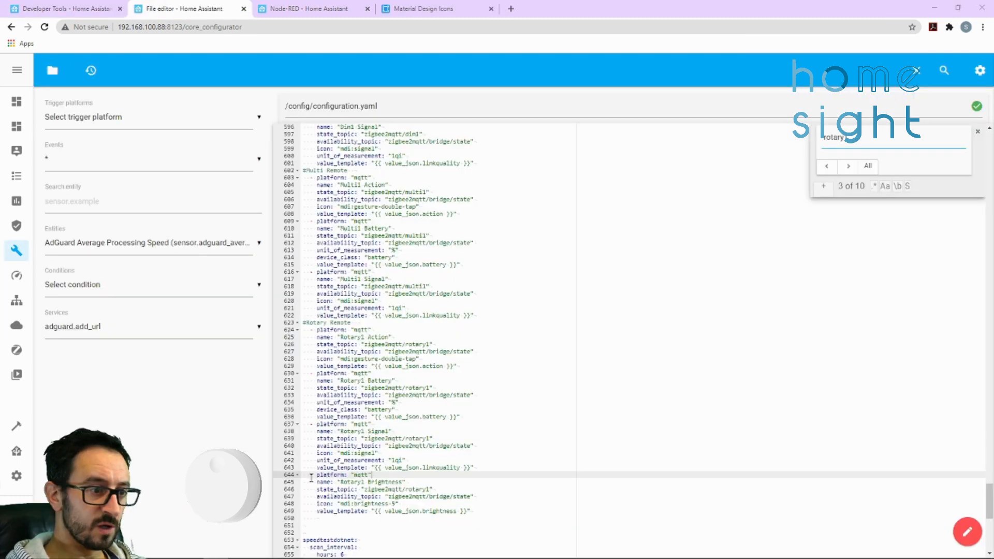
Review the Rotary1 Brightness MQTT sensor in configuration.yaml, including its mdi:brightness-5 icon line
{"action": "left_click_drag", "start_coordinate": [306, 474], "coordinate": [485, 513]}
{"action": "left_click", "coordinate": [485, 513]}
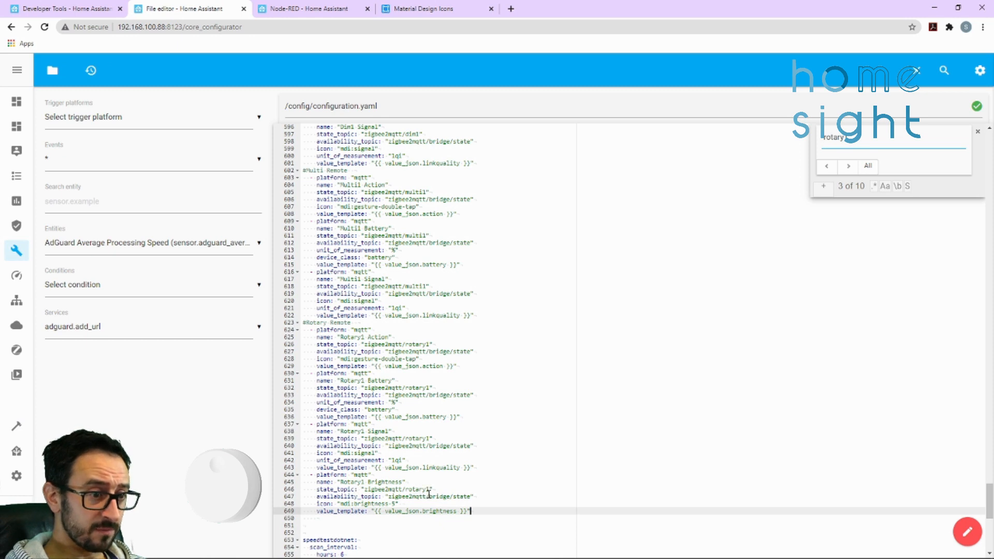
{"action": "left_click_drag", "start_coordinate": [317, 503], "coordinate": [395, 503]}
{"action": "left_click", "coordinate": [393, 503]}
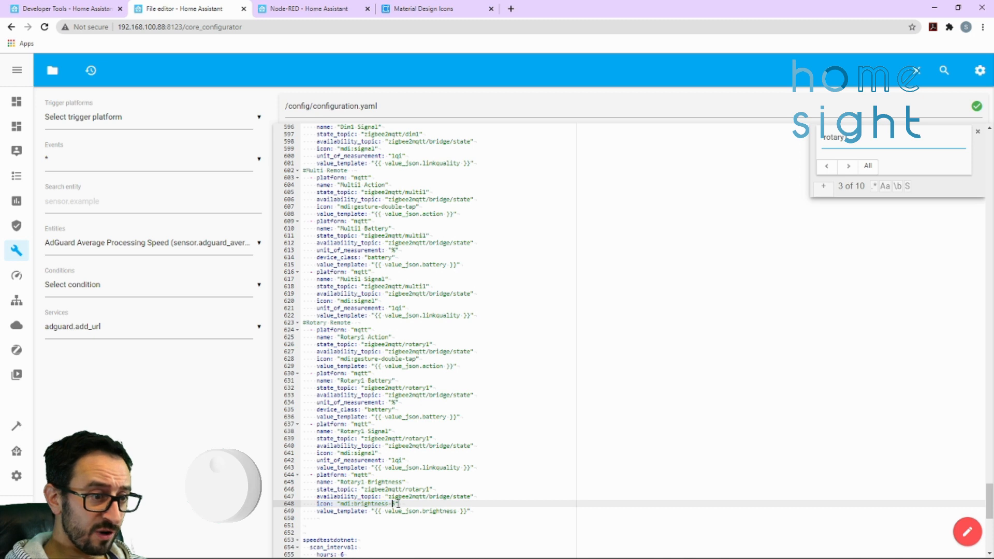
Browse the Material Design Icons reference page for the available icons and the brightness icon names
{"action": "left_click", "coordinate": [422, 8]}
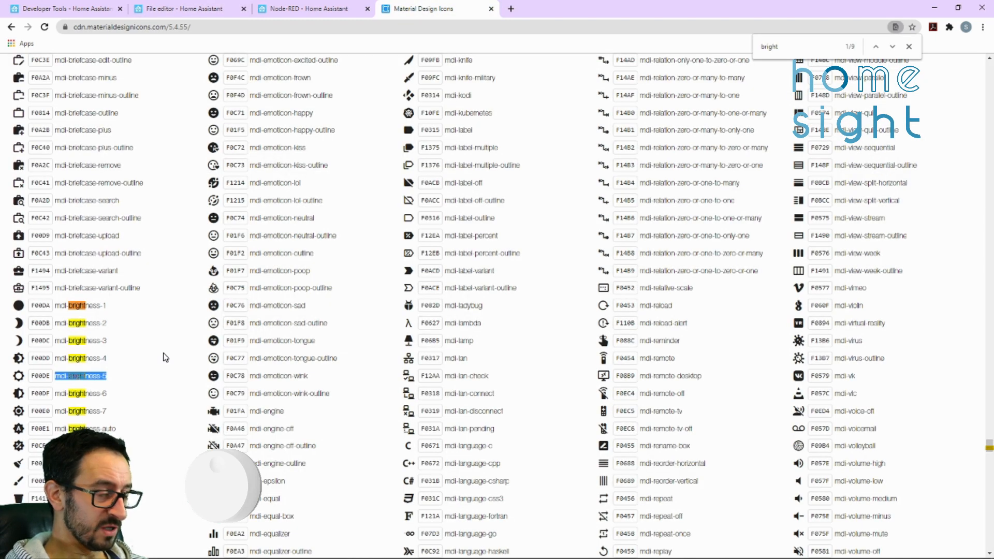
{"action": "left_click", "coordinate": [163, 383]}
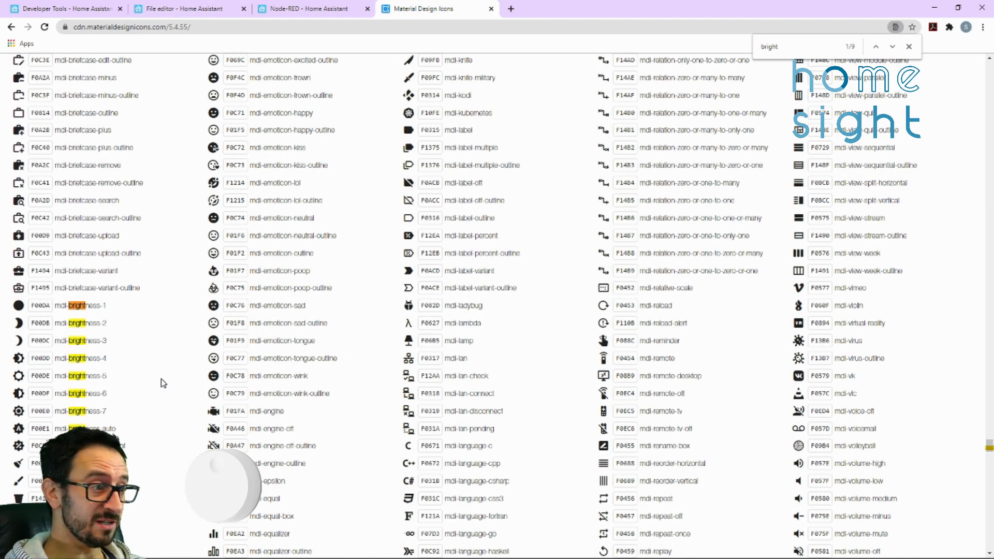
{"action": "scroll", "coordinate": [398, 421], "scroll_direction": "up", "scroll_amount": 20}
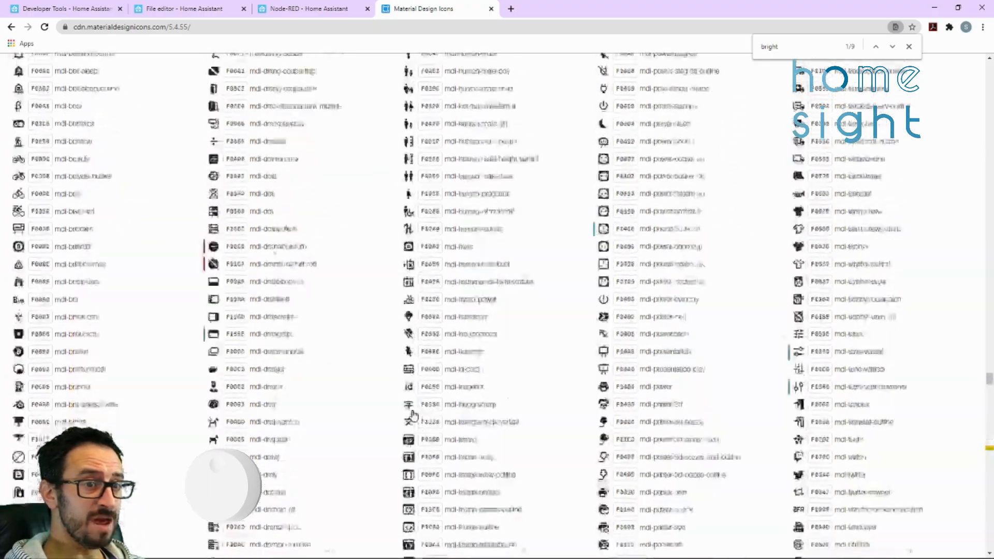
{"action": "scroll", "coordinate": [414, 415], "scroll_direction": "down", "scroll_amount": 20}
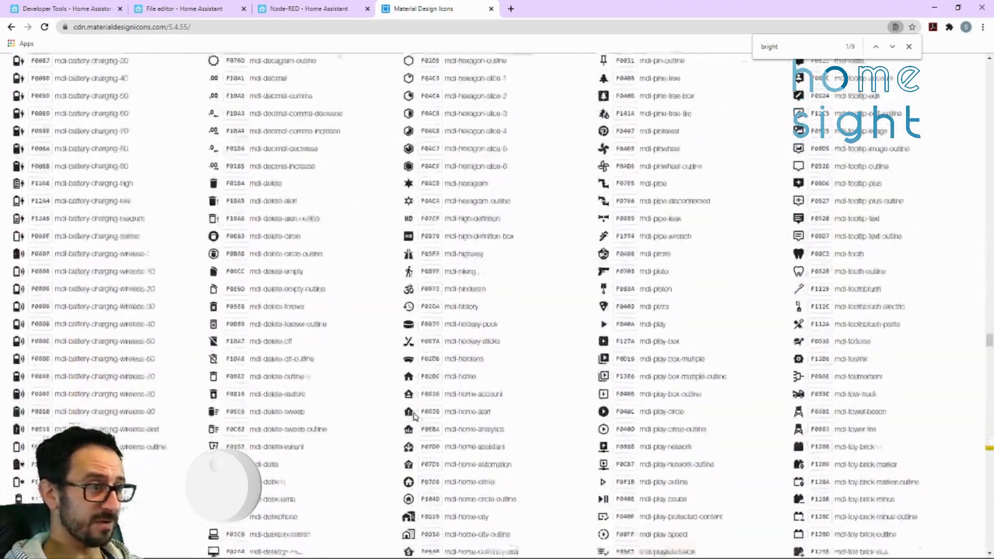
{"action": "scroll", "coordinate": [414, 416], "scroll_direction": "down", "scroll_amount": 8}
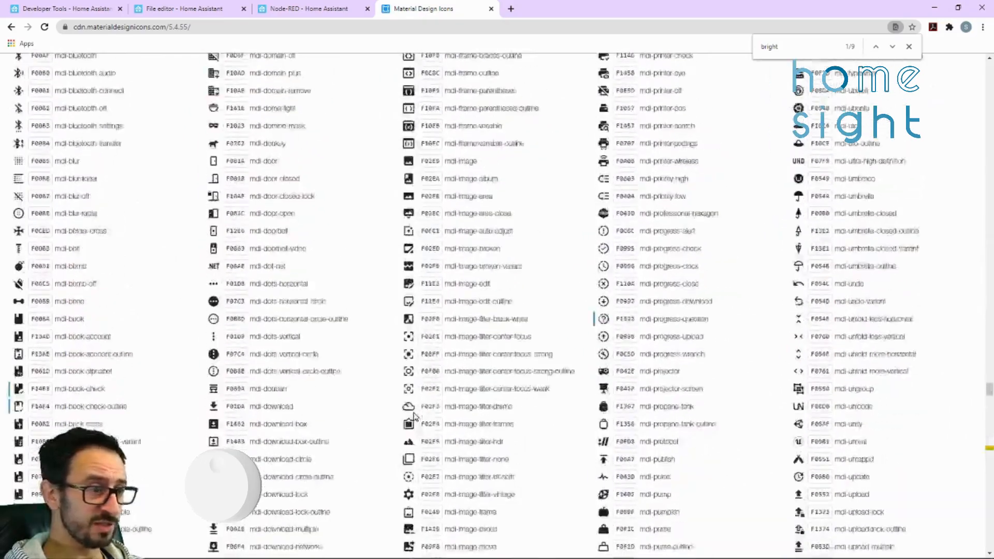
{"action": "scroll", "coordinate": [414, 416], "scroll_direction": "down", "scroll_amount": 5}
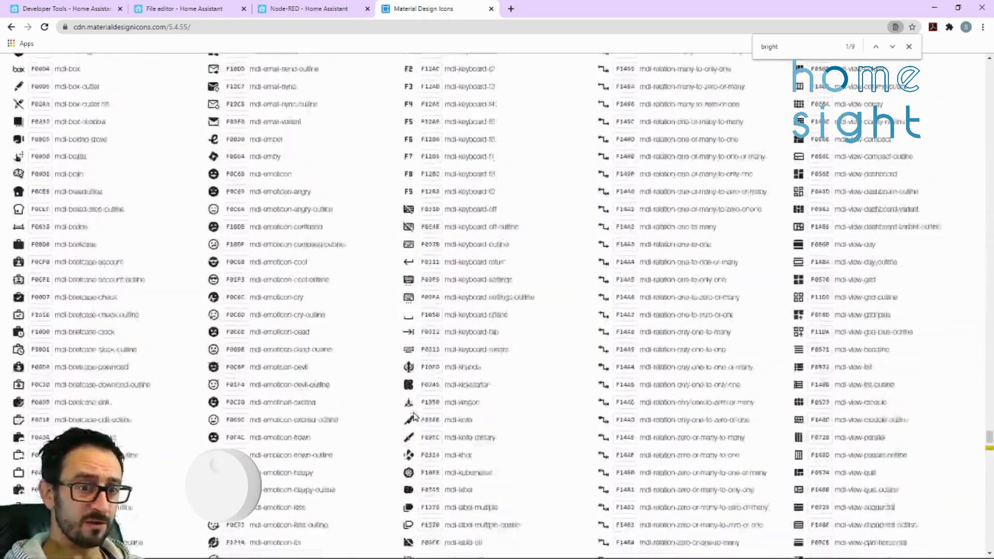
{"action": "scroll", "coordinate": [414, 416], "scroll_direction": "down", "scroll_amount": 2}
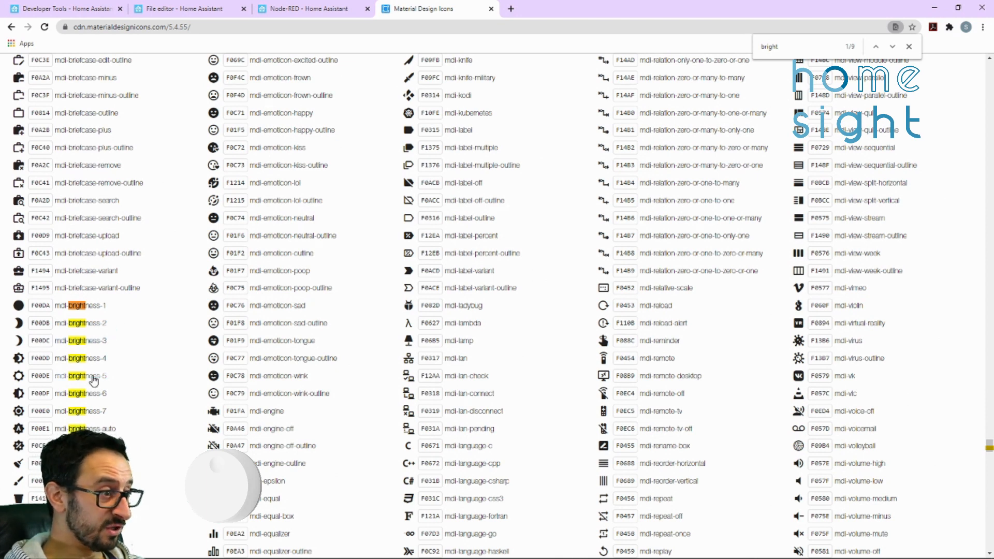
Copy the mdi-brightness-5 icon name, paste it on a blank line below the Rotary1 Brightness sensor as a demonstration, and delete it again
{"action": "left_click_drag", "start_coordinate": [116, 379], "coordinate": [58, 385]}
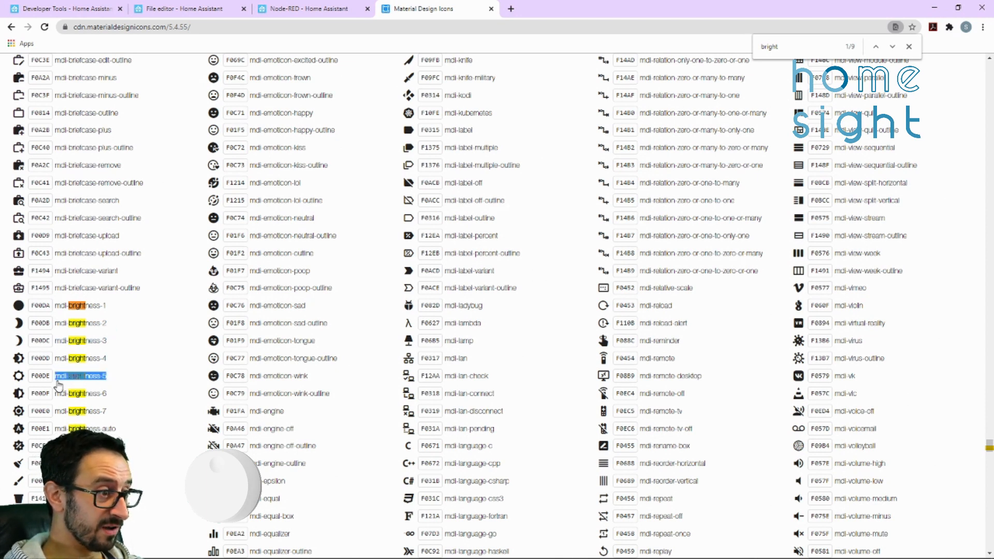
{"action": "left_click", "coordinate": [59, 385]}
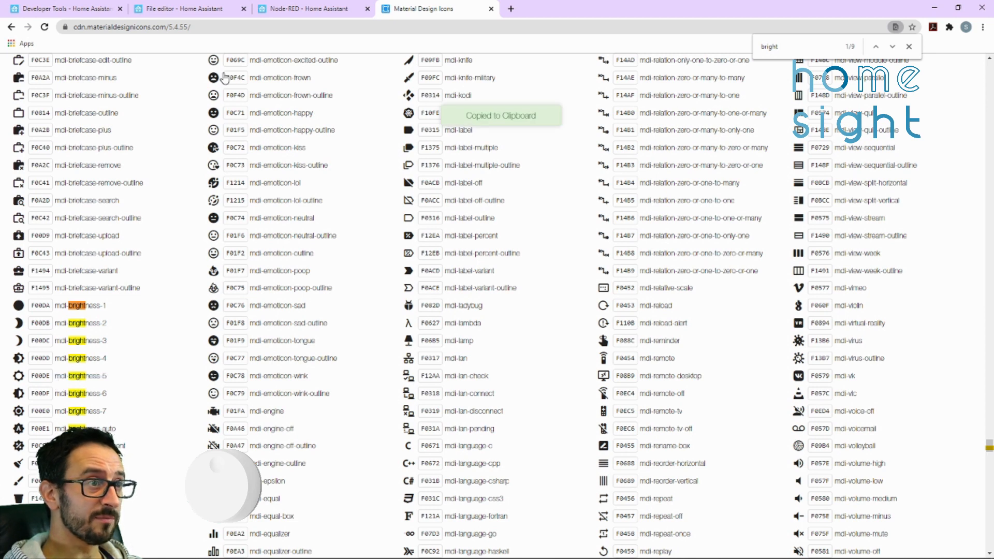
{"action": "left_click", "coordinate": [192, 7]}
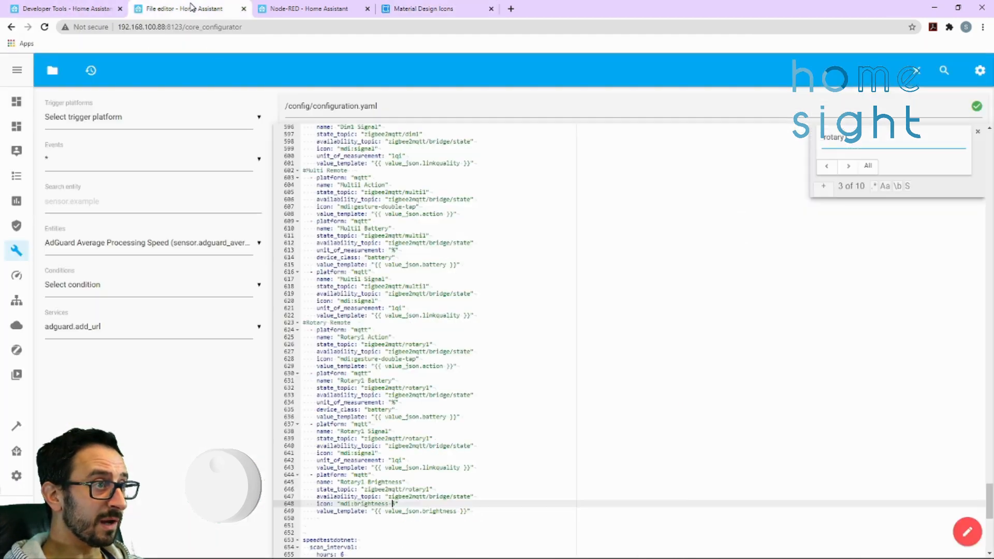
{"action": "left_click", "coordinate": [394, 526]}
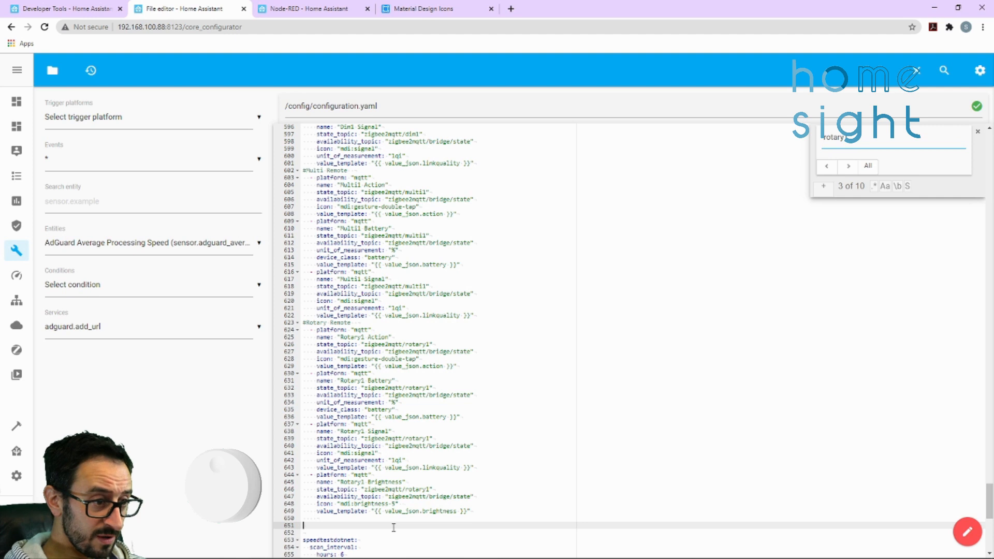
{"action": "key", "text": "ctrl+v"}
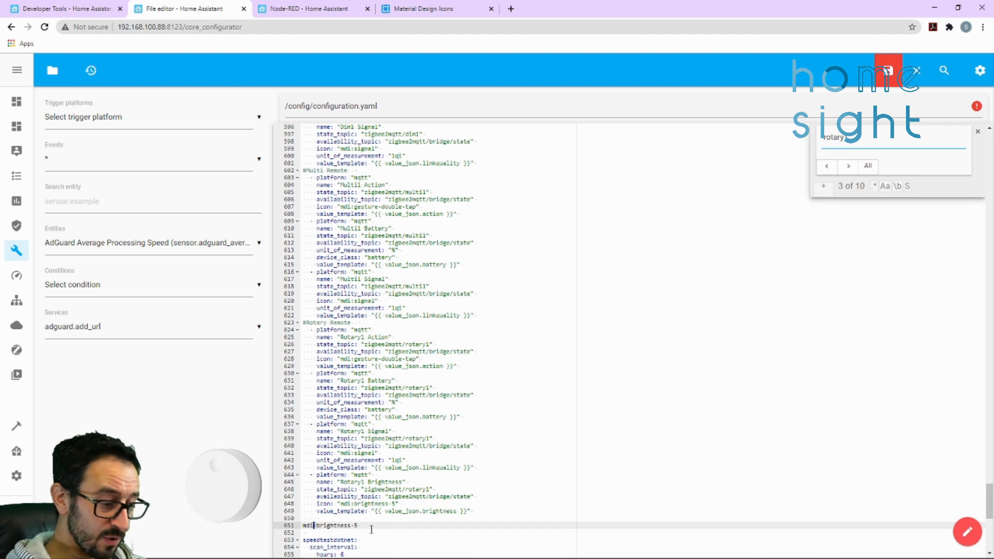
{"action": "left_click_drag", "start_coordinate": [371, 523], "coordinate": [304, 524]}
{"action": "key", "text": "BackSpace"}
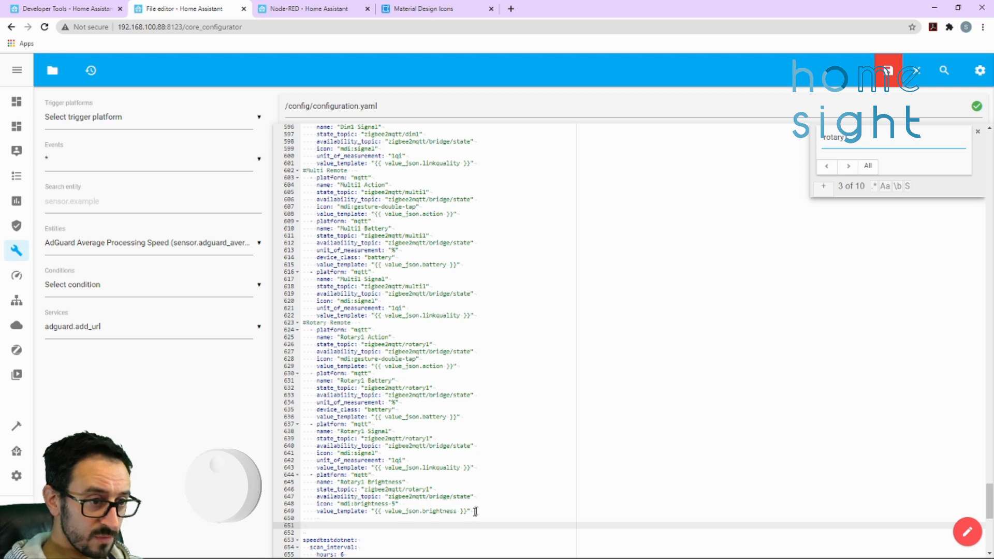
{"action": "left_click", "coordinate": [887, 70]}
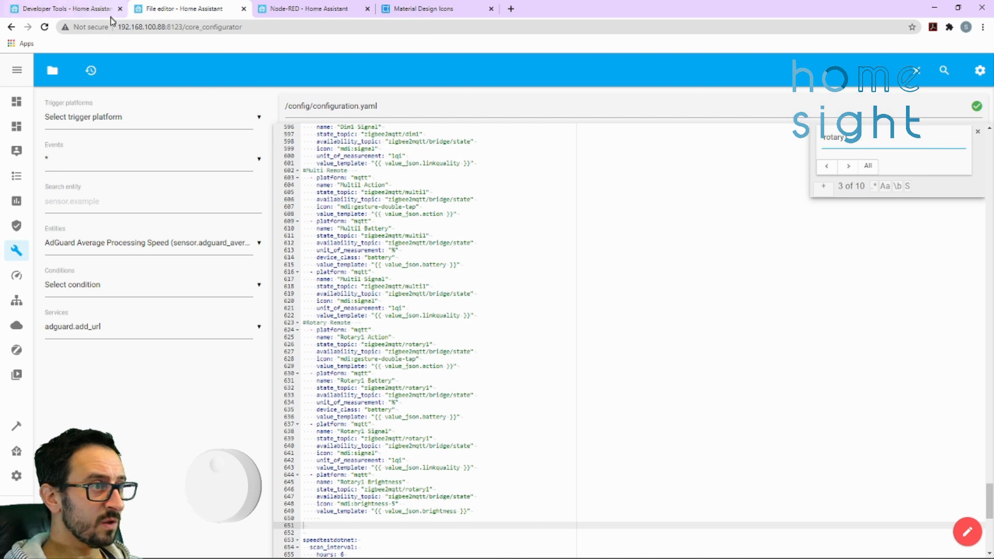
{"action": "left_click", "coordinate": [17, 475]}
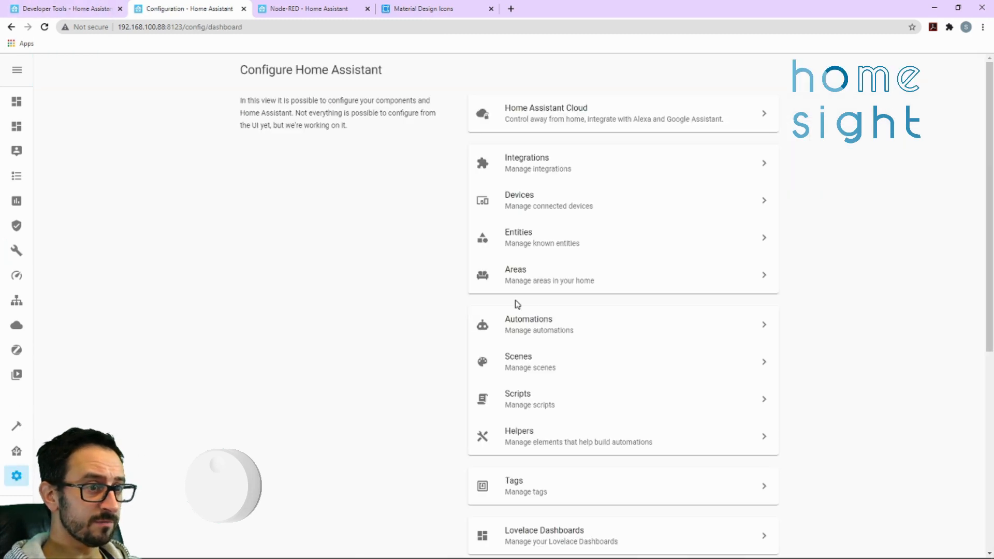
{"action": "scroll", "coordinate": [533, 409], "scroll_direction": "down", "scroll_amount": 5}
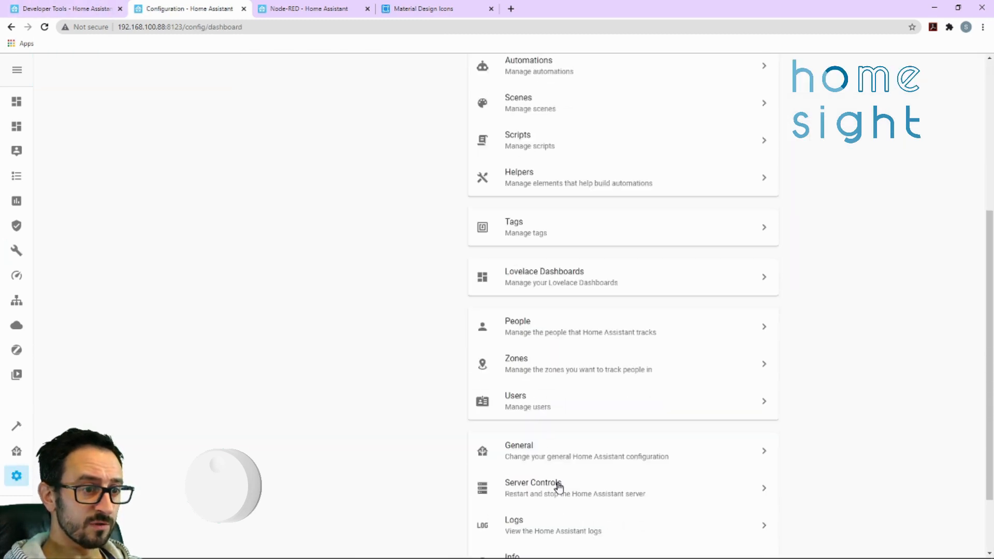
{"action": "left_click", "coordinate": [558, 486]}
{"action": "left_click", "coordinate": [608, 227]}
{"action": "scroll", "coordinate": [495, 414], "scroll_direction": "down", "scroll_amount": 2}
{"action": "scroll", "coordinate": [497, 417], "scroll_direction": "down", "scroll_amount": 2}
{"action": "left_click", "coordinate": [580, 512]}
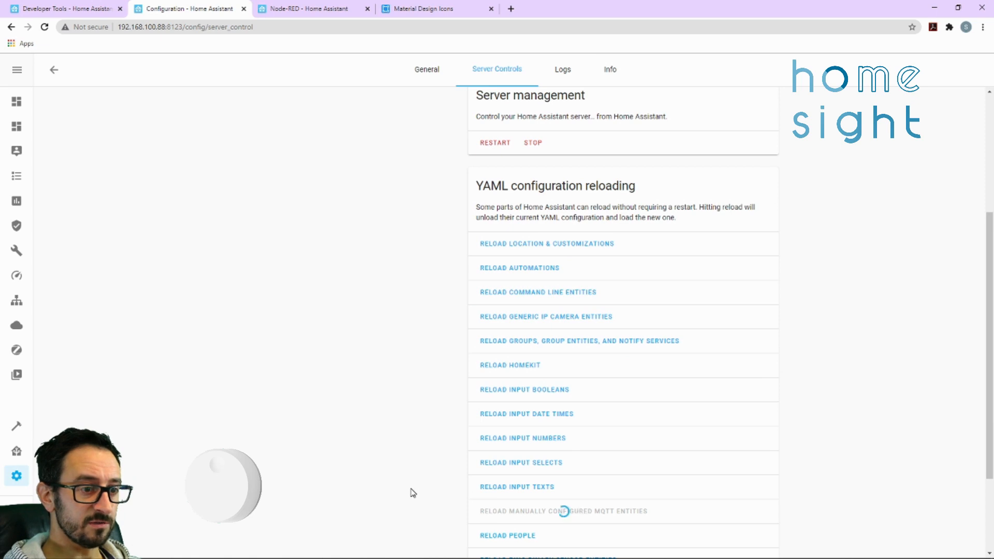
Check the sensor.rotary1_brightness state in Developer Tools, and review its state node's properties in Node-RED without changing them
{"action": "left_click", "coordinate": [67, 9]}
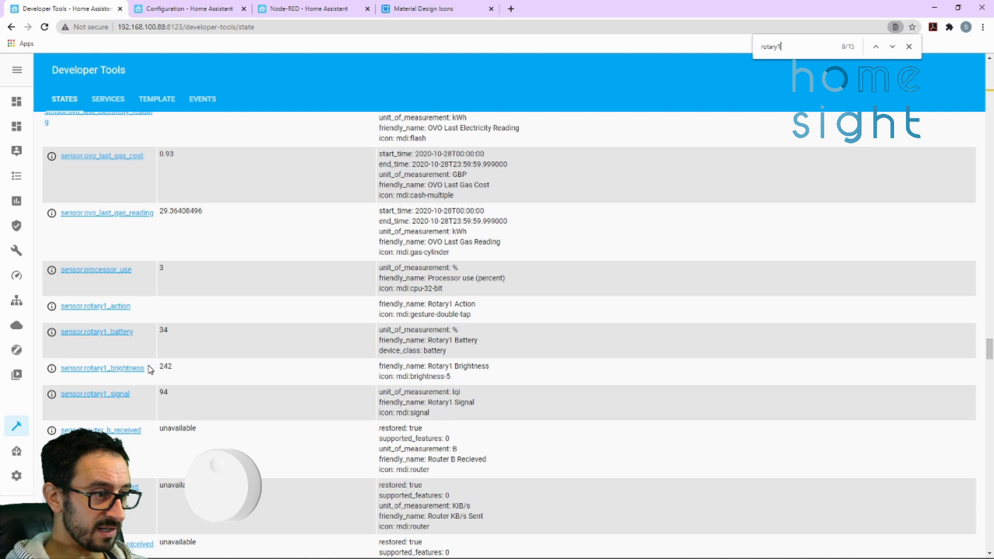
{"action": "left_click_drag", "start_coordinate": [173, 368], "coordinate": [161, 367]}
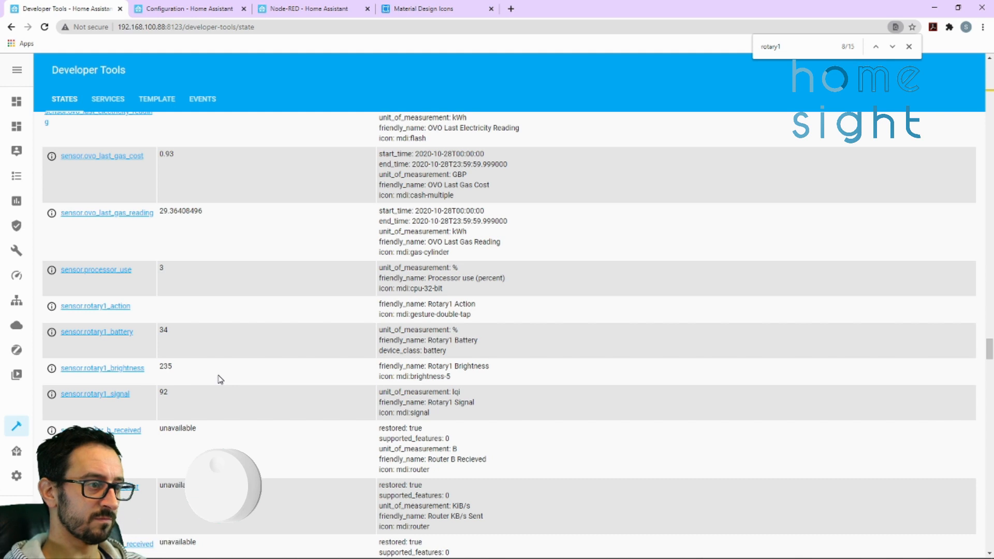
{"action": "left_click", "coordinate": [308, 9]}
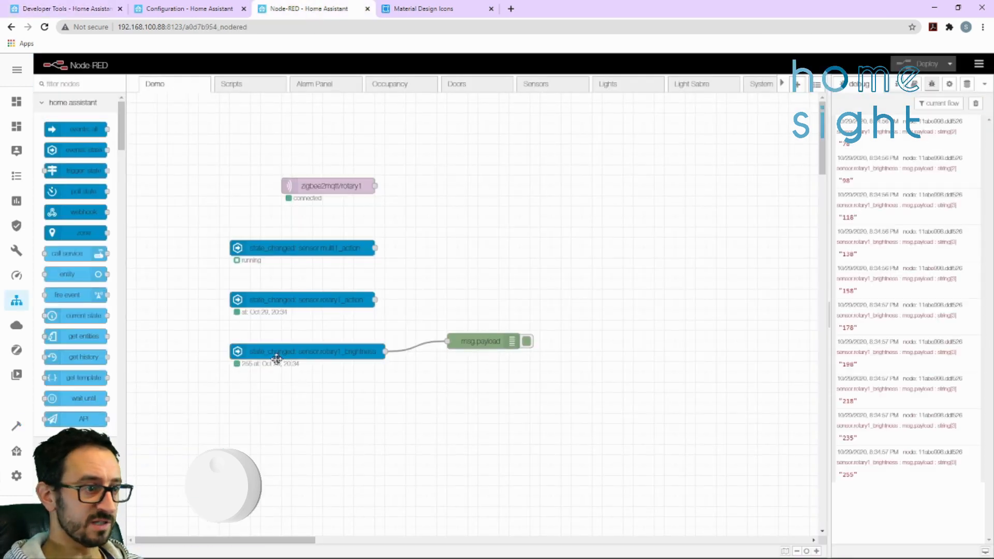
{"action": "double_click", "coordinate": [249, 356]}
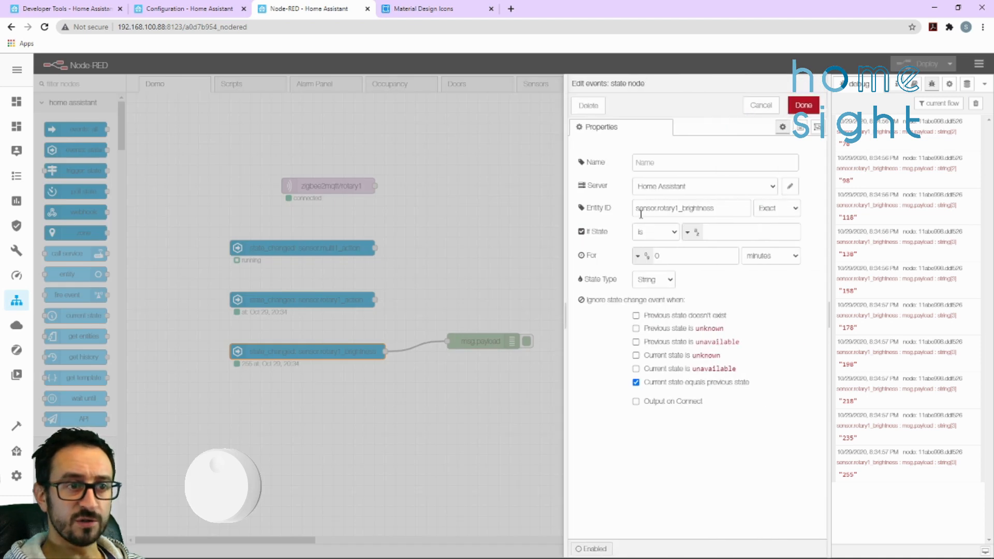
{"action": "left_click", "coordinate": [763, 105]}
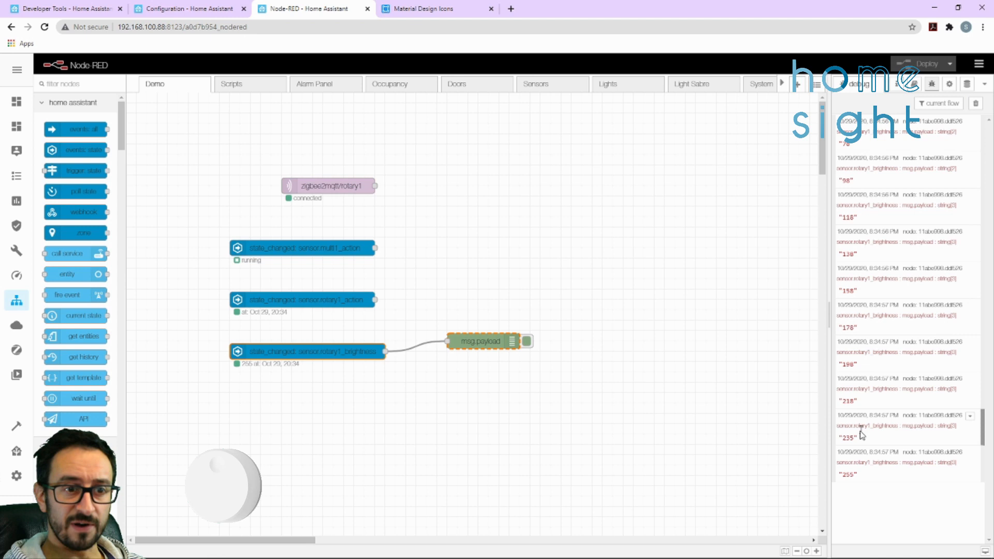